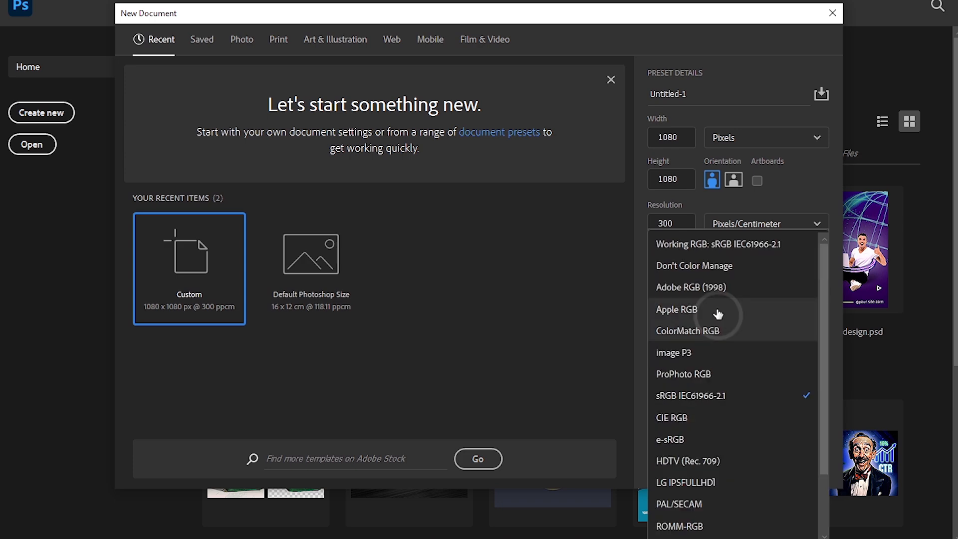
# - Create a new 1080 × 1080 px document at 300 pixels/centimeter with the sRGB IEC61966-2.1 color profile
pyautogui.click(647, 364)
pyautogui.click(745, 465)
pyautogui.click(730, 25)
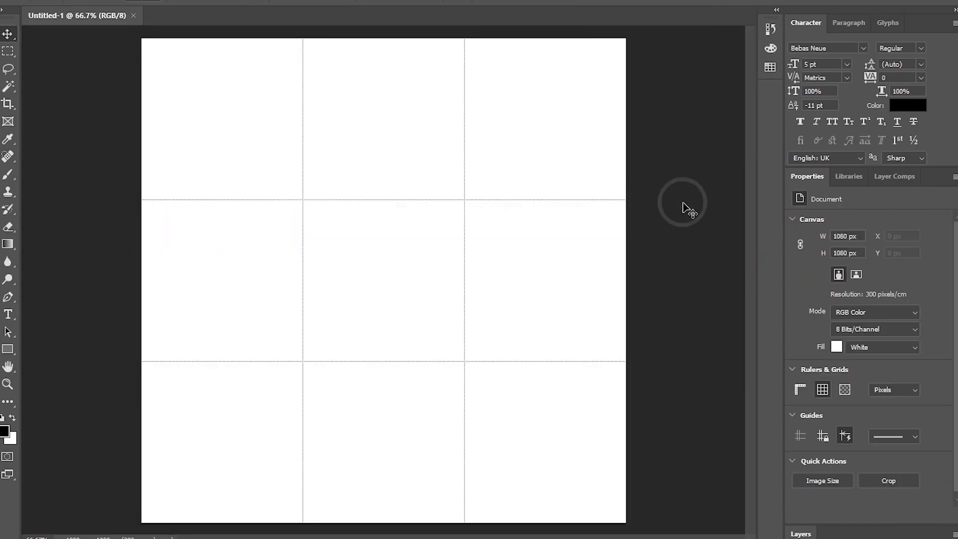
# - Draw a black 1080 × 1080 px rectangle that covers the whole canvas
pyautogui.moveTo(146, 35); pyautogui.dragTo(631, 537)
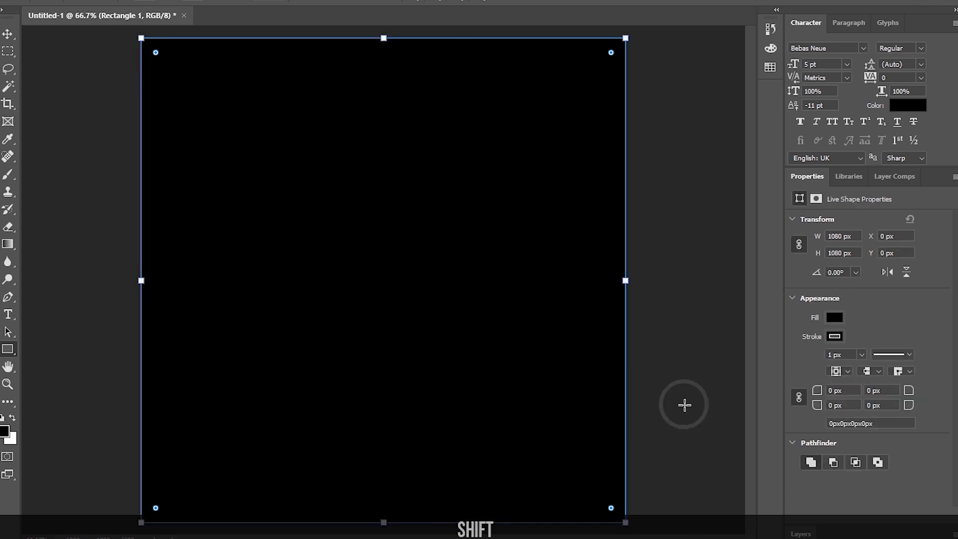
pyautogui.click(801, 533)
pyautogui.rightClick(856, 457)
pyautogui.click(709, 1)
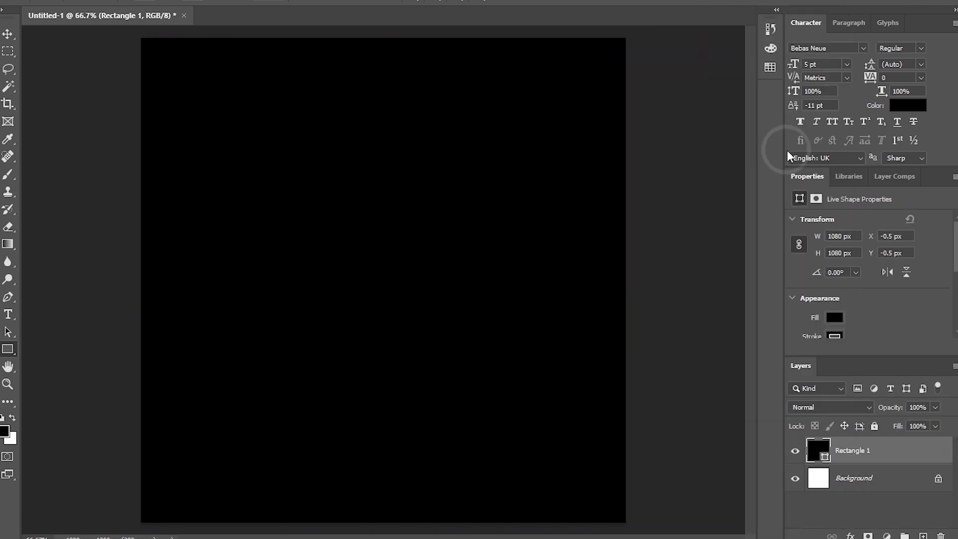
# - Add a dark red Solid Color fill layer above the black rectangle
pyautogui.click(870, 159)
pyautogui.click(887, 535)
pyautogui.click(885, 295)
pyautogui.moveTo(454, 238); pyautogui.dragTo(458, 224)
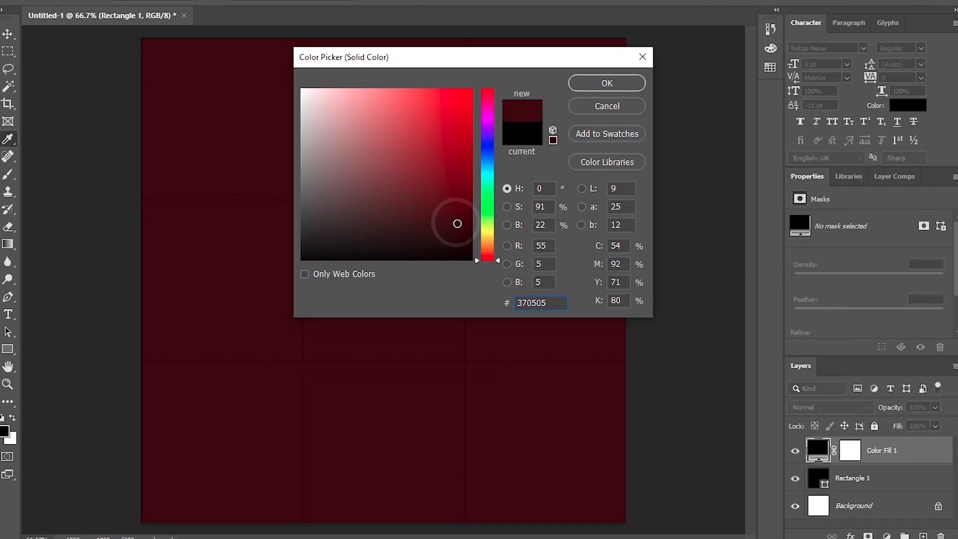
pyautogui.click(607, 83)
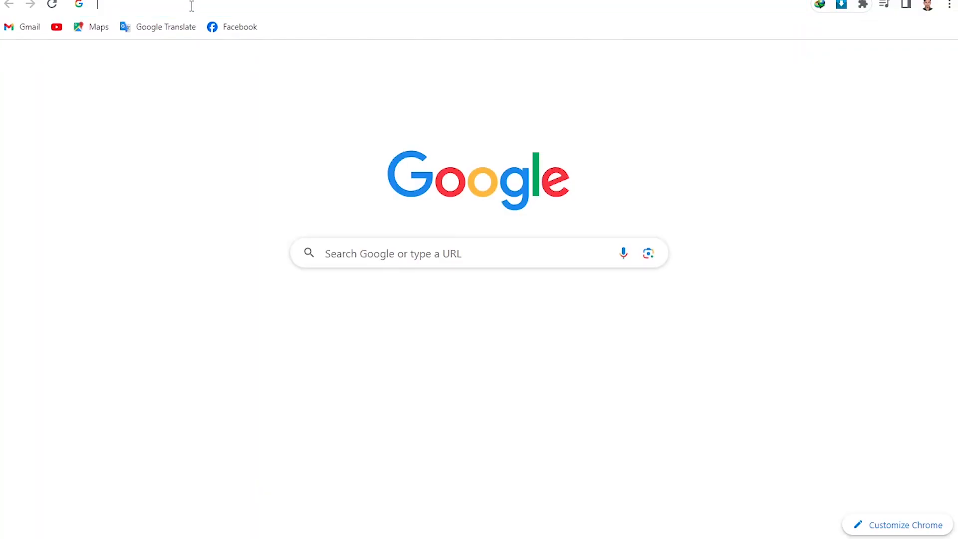
# - Switch to the Chrome browser and search Google Images for "burger png", filtered to transparent images
pyautogui.click(190, 6)
pyautogui.write('bur')
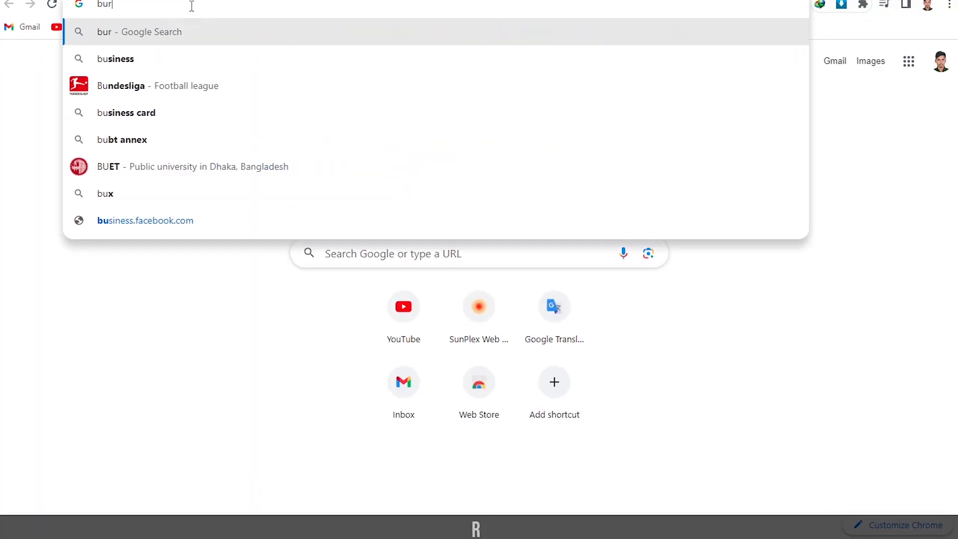
pyautogui.write('ger png')
pyautogui.press('Return')
pyautogui.click(181, 113)
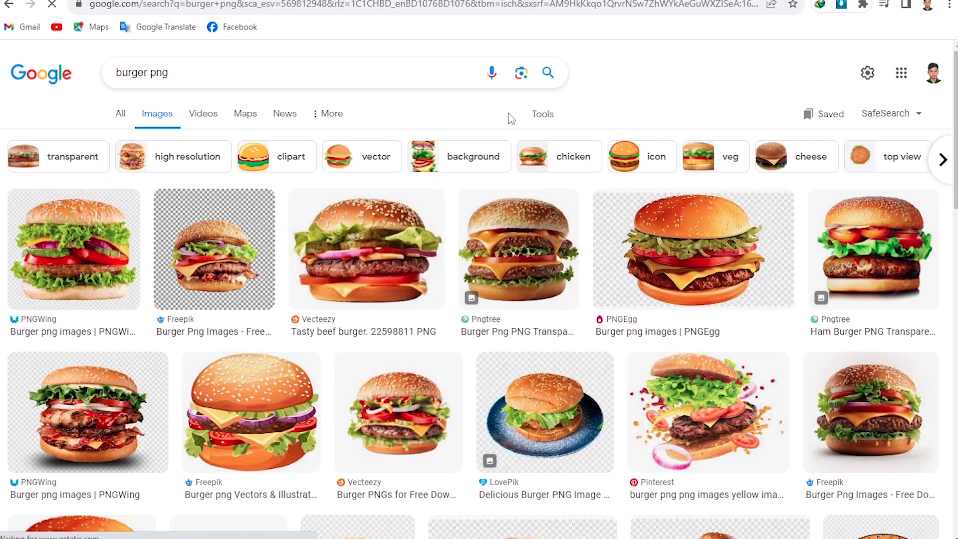
pyautogui.click(542, 114)
pyautogui.click(156, 138)
pyautogui.click(168, 209)
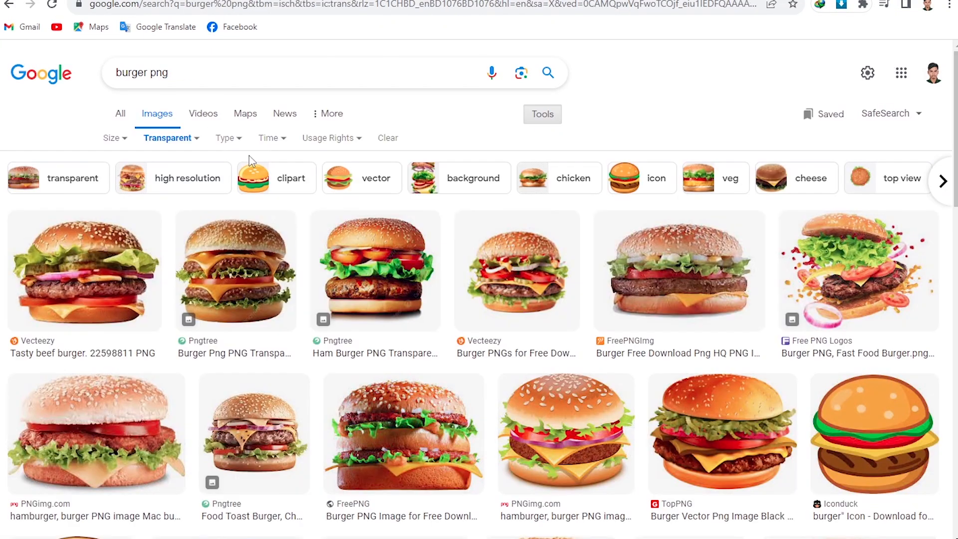
# - Preview the ham burger result, refine the image search to "burger png free download" and limit it to transparent images
pyautogui.click(394, 274)
pyautogui.scroll(3, 105, 239)
pyautogui.click(188, 73)
pyautogui.write('free')
pyautogui.press('Down')
pyautogui.press('Return')
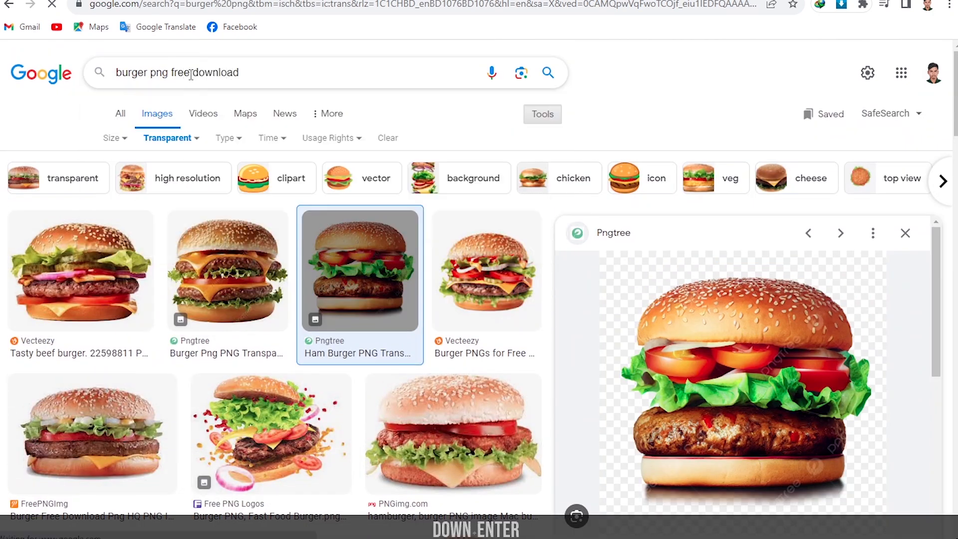
pyautogui.click(540, 114)
pyautogui.click(157, 135)
pyautogui.click(170, 182)
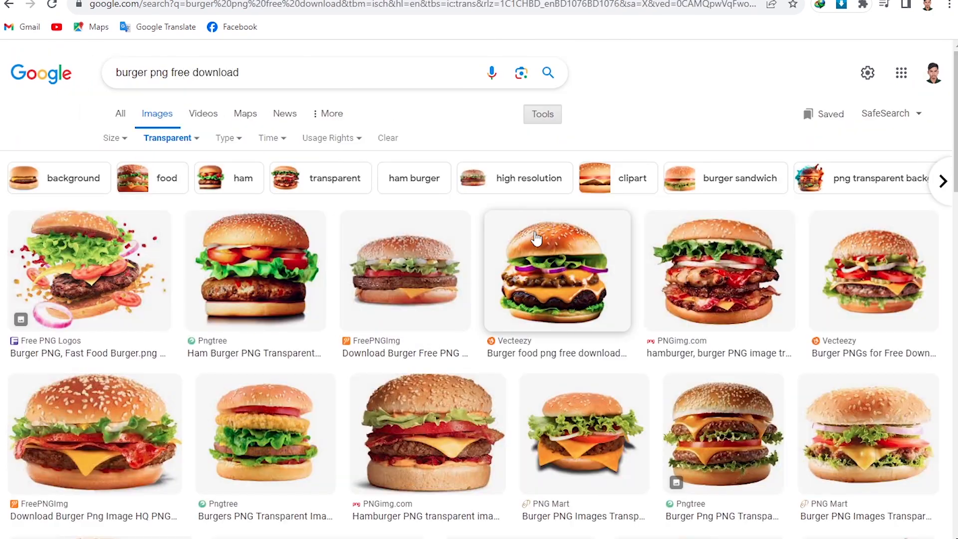
# - Open the source page of the PNGimg.com hamburger image and download the burger PNG from it
pyautogui.click(748, 245)
pyautogui.rightClick(748, 245)
pyautogui.press('Escape')
pyautogui.click(764, 442)
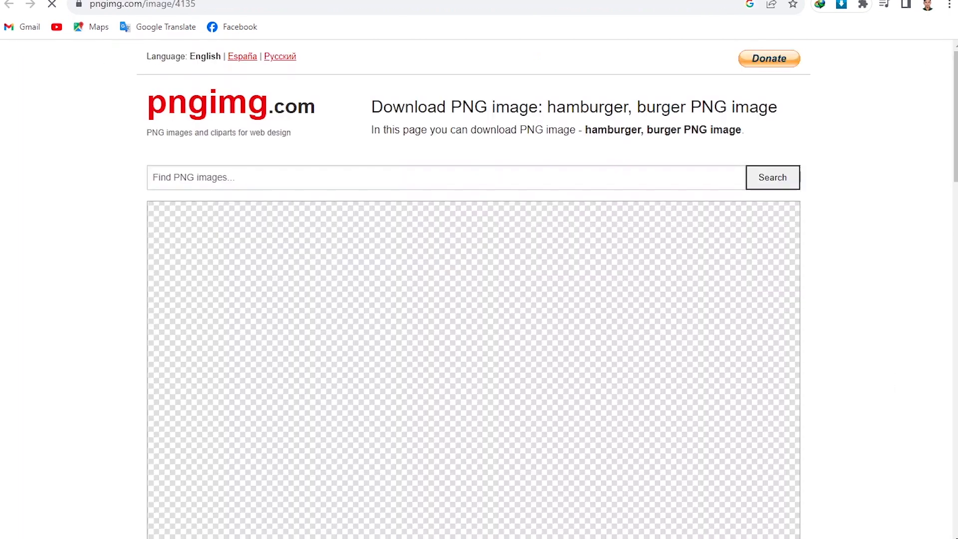
pyautogui.scroll(-5, 228, 209)
pyautogui.click(228, 209)
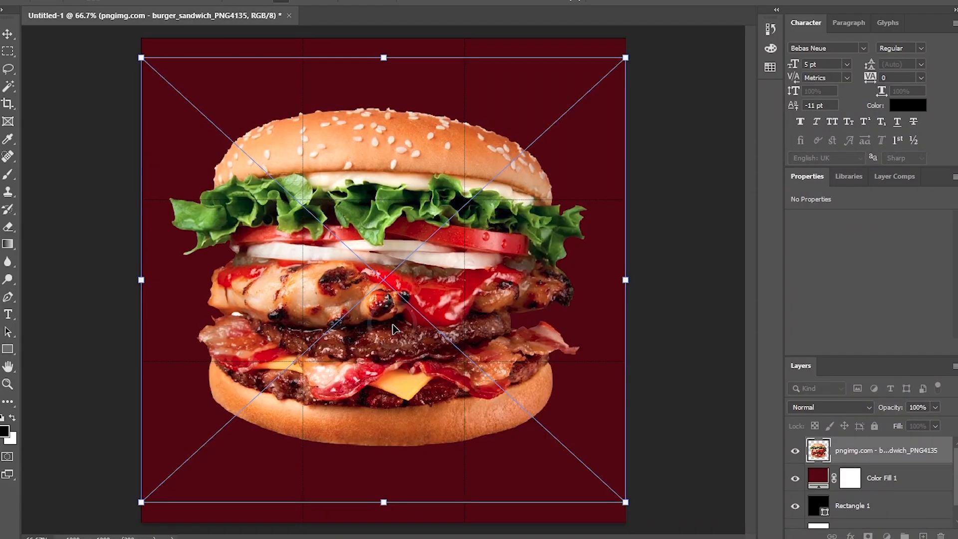
# - In Photoshop, place the downloaded burger, scale it down to under half the canvas width and center it on the canvas
pyautogui.click(646, 2)
pyautogui.click(8, 34)
pyautogui.hotkey('ctrl', 't')
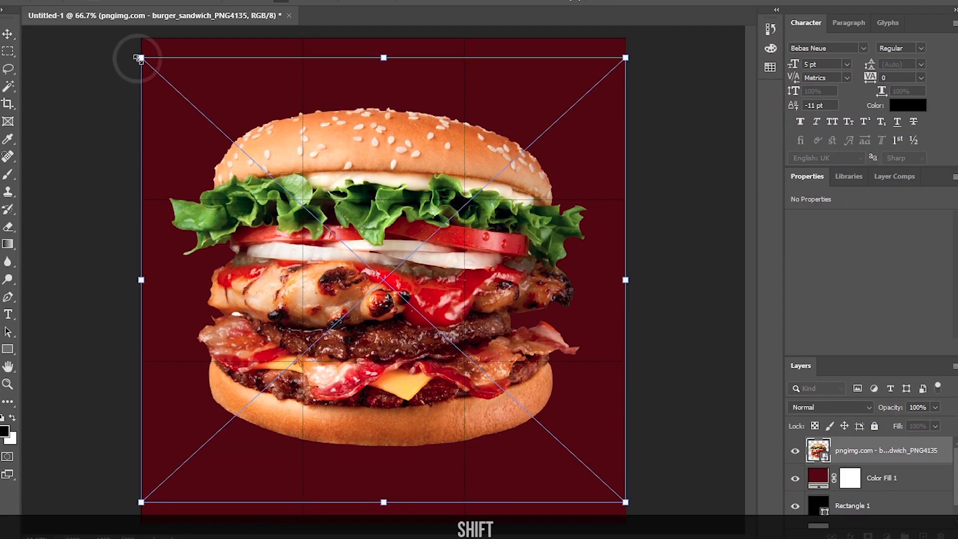
pyautogui.moveTo(141, 57); pyautogui.dragTo(410, 310)
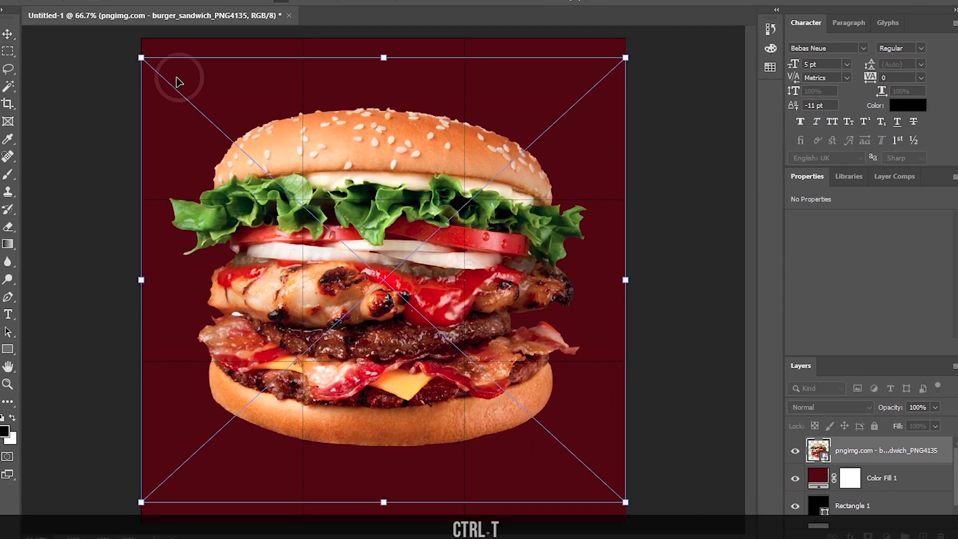
pyautogui.moveTo(142, 55); pyautogui.dragTo(412, 307)
pyautogui.moveTo(518, 407); pyautogui.dragTo(383, 280)
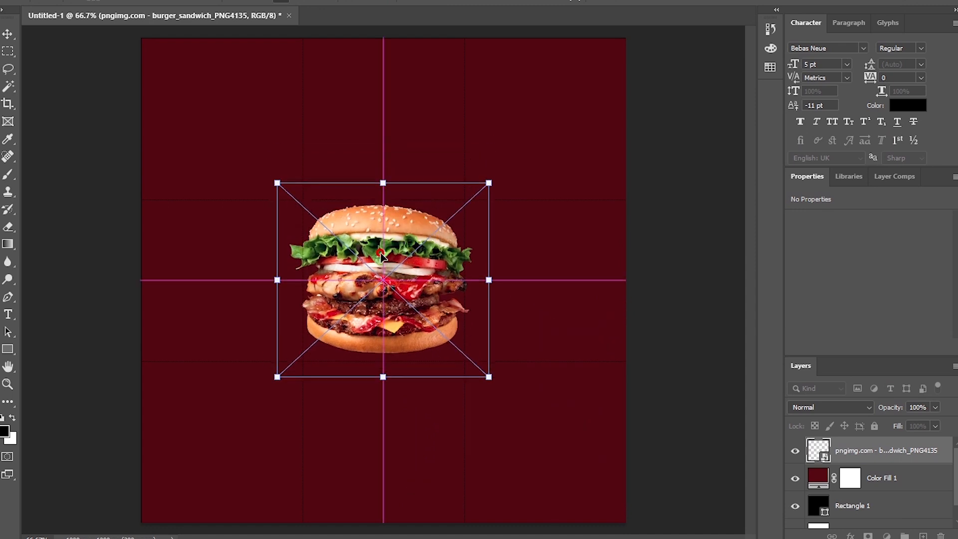
pyautogui.press('Return')
# - On a new layer above the dark red fill, trace a jagged Pen tool edge sloping from the canvas's left side to its right
pyautogui.click(880, 478)
pyautogui.click(923, 536)
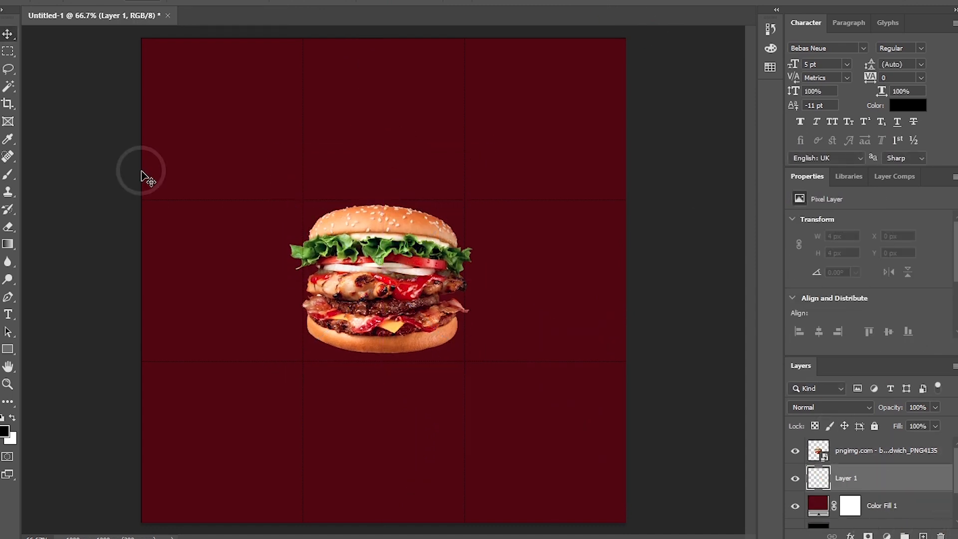
pyautogui.click(8, 296)
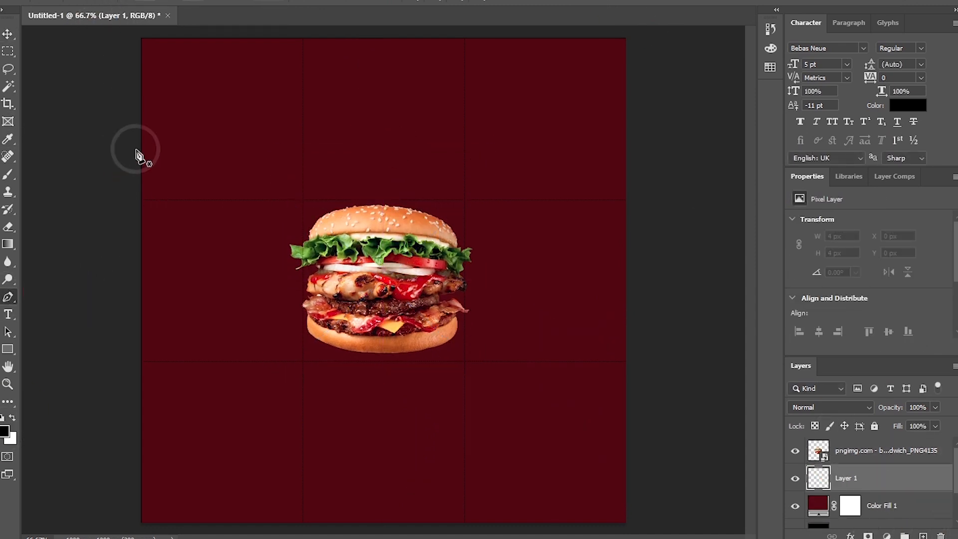
pyautogui.click(131, 135)
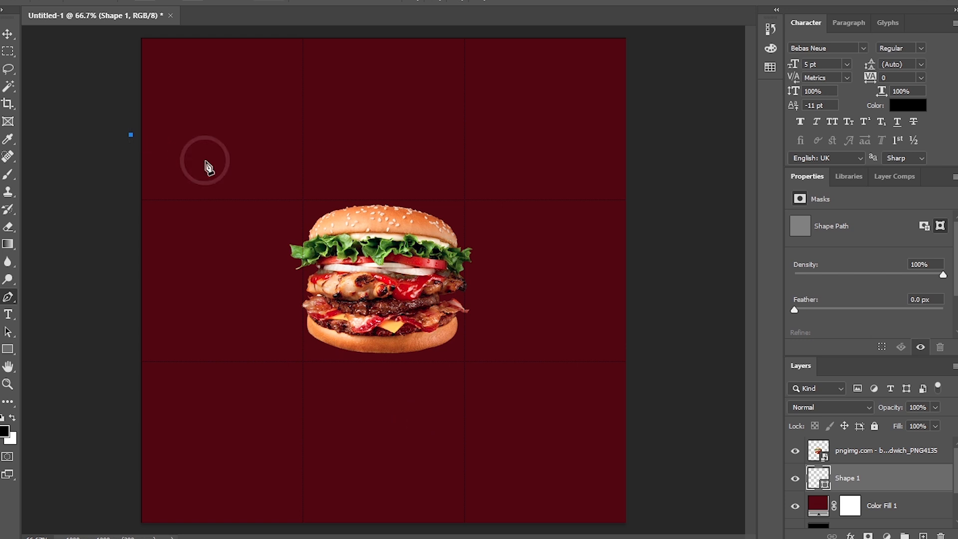
pyautogui.click(295, 194)
pyautogui.click(302, 211)
pyautogui.click(329, 207)
pyautogui.click(332, 233)
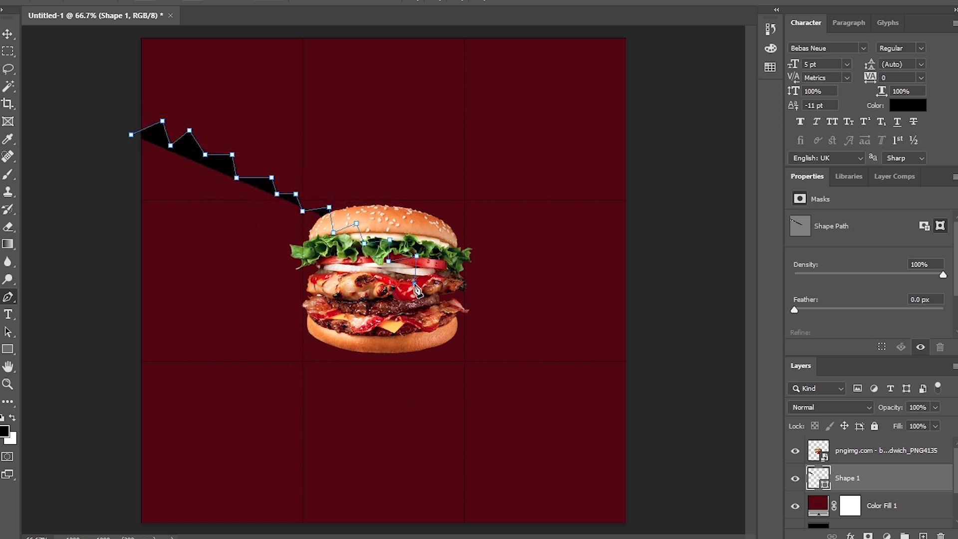
pyautogui.click(512, 291)
pyautogui.click(511, 327)
pyautogui.click(535, 305)
pyautogui.click(544, 344)
pyautogui.click(591, 323)
pyautogui.click(593, 344)
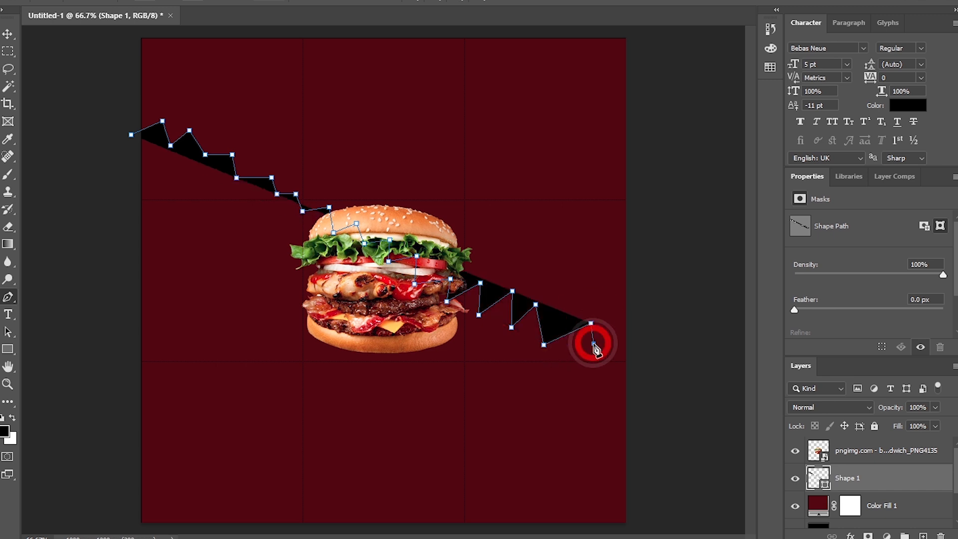
pyautogui.click(633, 319)
# - Close the jagged path around the outside of the canvas so the black shape fills the area below the edge
pyautogui.click(675, 456)
pyautogui.hotkey('ctrl', '-')
pyautogui.click(601, 476)
pyautogui.click(405, 493)
pyautogui.click(245, 465)
pyautogui.click(216, 369)
pyautogui.click(257, 206)
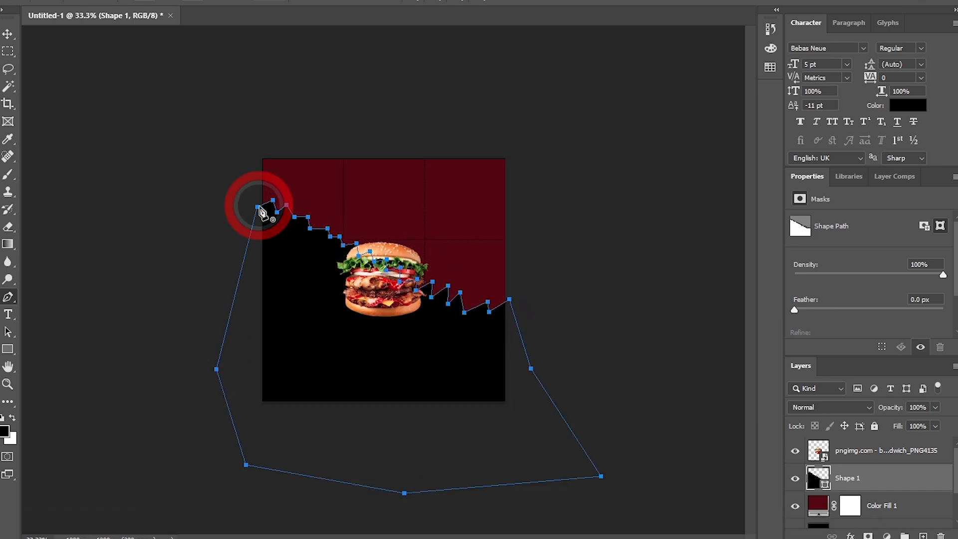
pyautogui.click(627, 414)
# - Lower the black jagged shape, rotate it clockwise for a steeper diagonal and reposition it behind the burger
pyautogui.moveTo(424, 373); pyautogui.dragTo(424, 389)
pyautogui.hotkey('ctrl', 't')
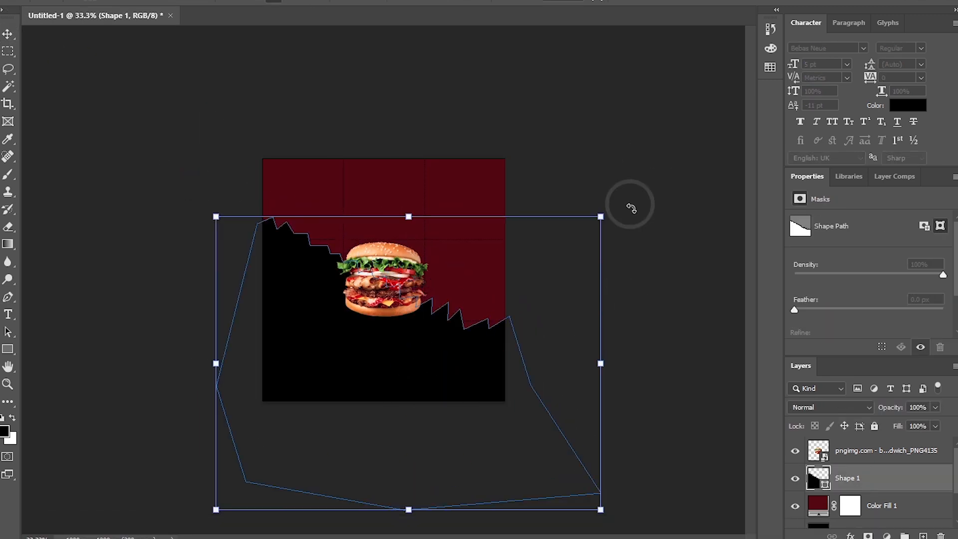
pyautogui.moveTo(631, 206); pyautogui.dragTo(644, 247)
pyautogui.moveTo(410, 374); pyautogui.dragTo(381, 357)
pyautogui.moveTo(561, 394); pyautogui.dragTo(630, 412)
pyautogui.moveTo(701, 260); pyautogui.dragTo(700, 278)
pyautogui.moveTo(464, 368); pyautogui.dragTo(453, 376)
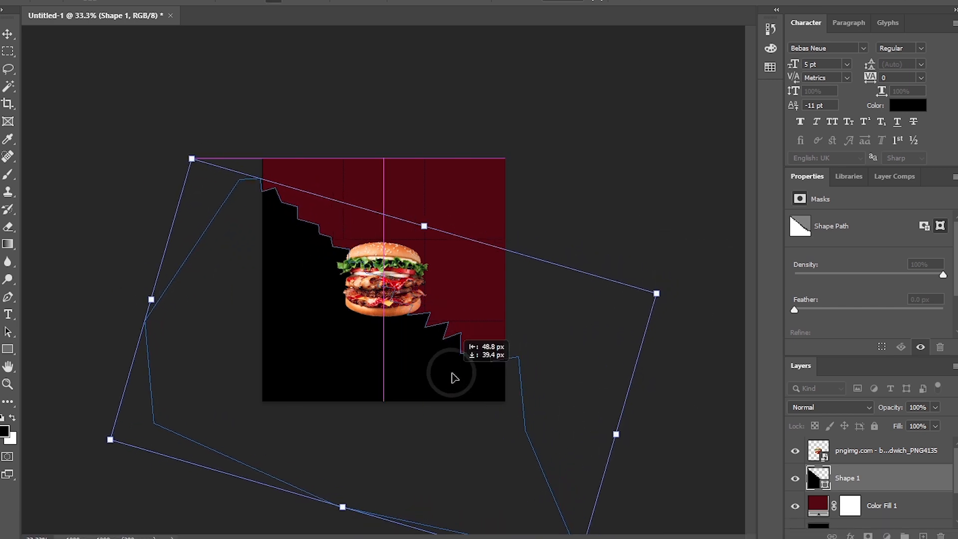
# - Rotate the jagged shape slightly back counterclockwise and nudge it up so its edge crosses behind the burger
pyautogui.moveTo(674, 286)
pyautogui.mouseDown()
pyautogui.moveTo(676, 301)
pyautogui.moveTo(681, 272)
pyautogui.mouseUp()
pyautogui.hotkey('shift', 'Up')
pyautogui.hotkey('shift', 'Up')
pyautogui.hotkey('shift', 'Up')
pyautogui.moveTo(465, 362); pyautogui.dragTo(472, 354)
pyautogui.moveTo(701, 280); pyautogui.dragTo(701, 273)
# - Distort the jagged shape by pulling its upper-left and upper-right corners down, and apply the transform
pyautogui.rightClick(419, 232)
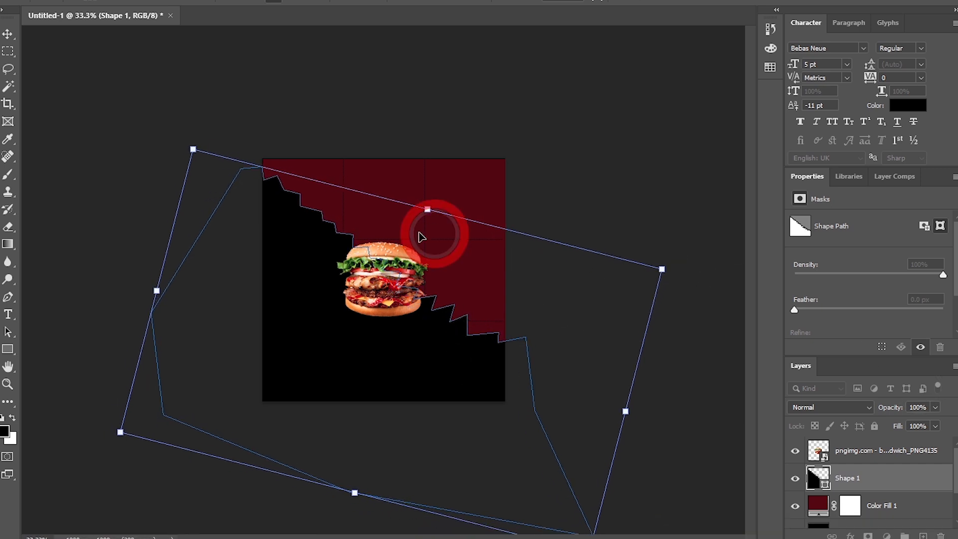
pyautogui.click(422, 186)
pyautogui.moveTo(193, 149); pyautogui.dragTo(190, 163)
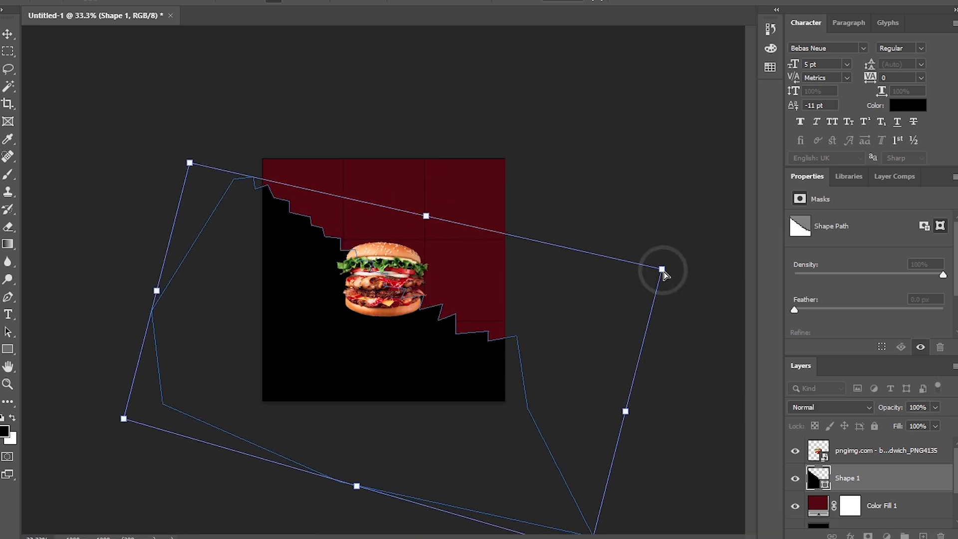
pyautogui.moveTo(663, 272); pyautogui.dragTo(659, 293)
pyautogui.click(793, 425)
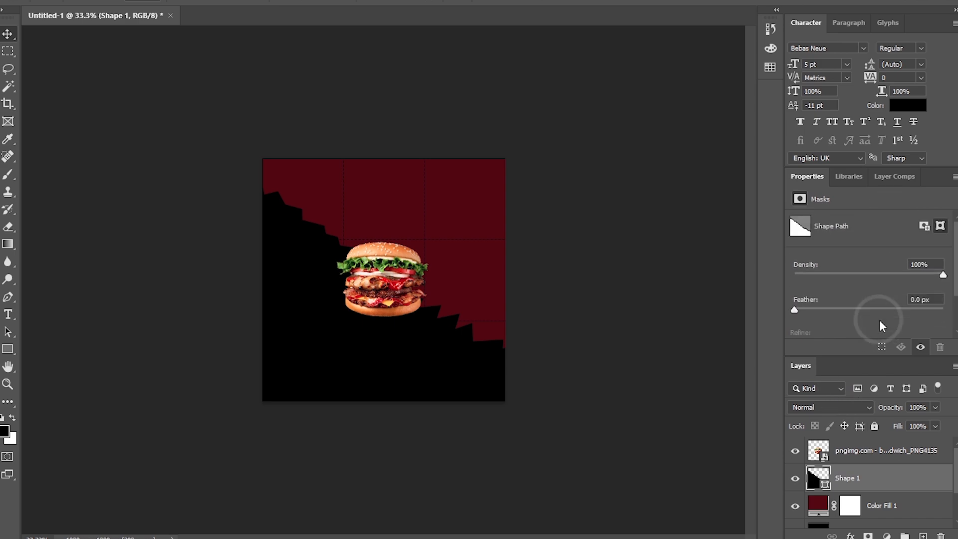
# - Add a Stroke layer style to the jagged shape and set its color to white
pyautogui.rightClick(866, 473)
pyautogui.click(717, 2)
pyautogui.click(420, 224)
pyautogui.click(610, 256)
pyautogui.click(301, 90)
pyautogui.click(606, 83)
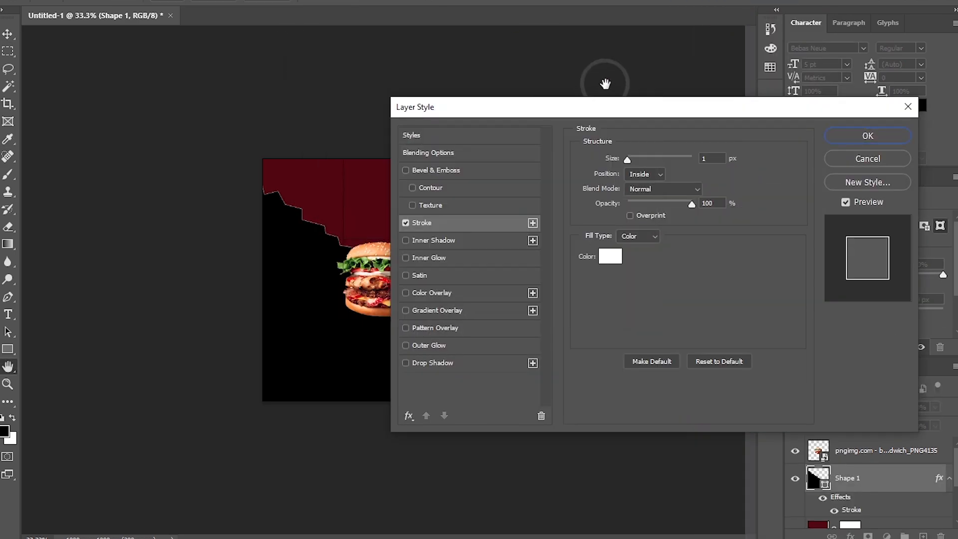
# - Set the jagged shape's stroke to 7 px positioned Outside, and apply the layer style
pyautogui.moveTo(563, 110); pyautogui.dragTo(610, 167)
pyautogui.write('6')
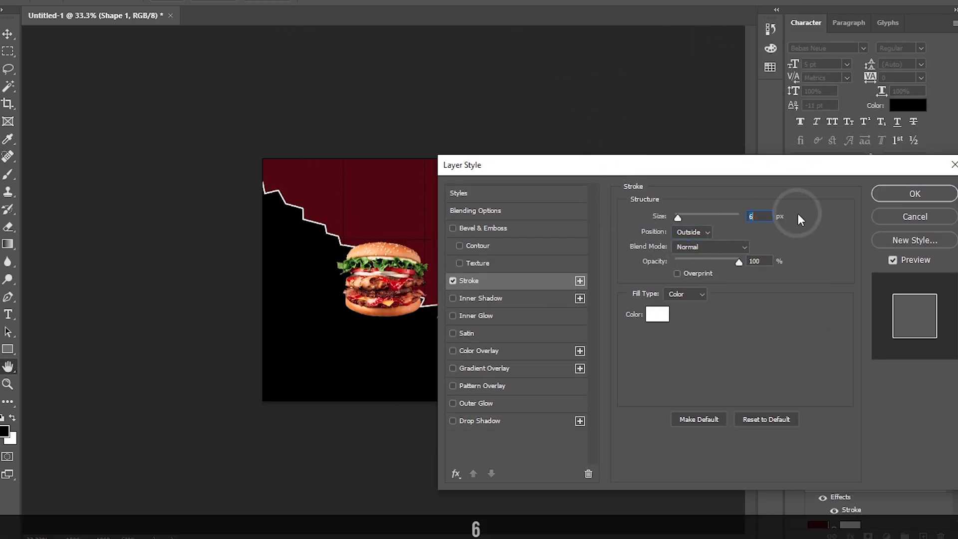
pyautogui.write('8')
pyautogui.moveTo(768, 216); pyautogui.dragTo(715, 217)
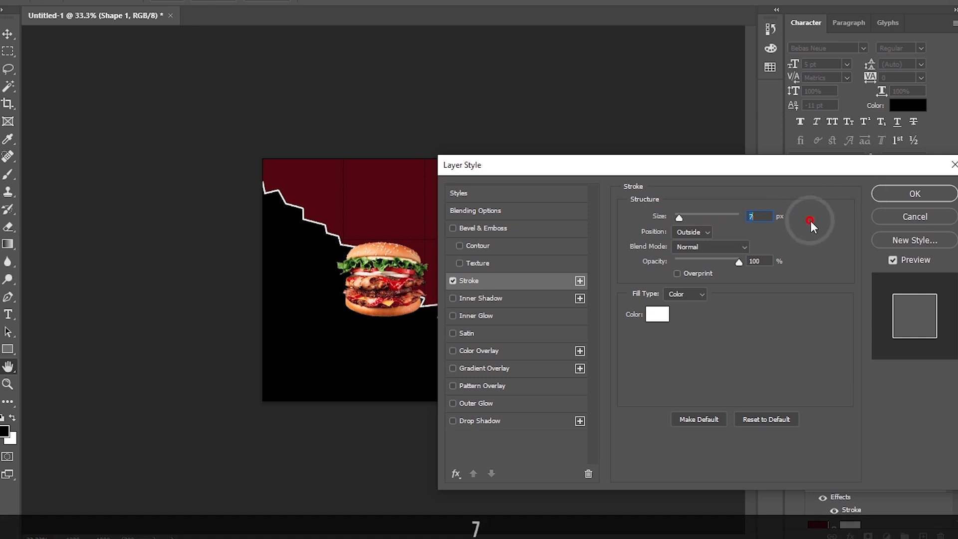
pyautogui.click(905, 197)
# - Warp the jagged shape by reshaping its corners and handles to adjust its torn edge, and apply the warp
pyautogui.hotkey('ctrl', 't')
pyautogui.moveTo(514, 210); pyautogui.dragTo(589, 270)
pyautogui.moveTo(599, 406); pyautogui.dragTo(593, 444)
pyautogui.moveTo(152, 182); pyautogui.dragTo(82, 181)
pyautogui.moveTo(589, 269); pyautogui.dragTo(624, 77)
pyautogui.moveTo(599, 518); pyautogui.dragTo(576, 538)
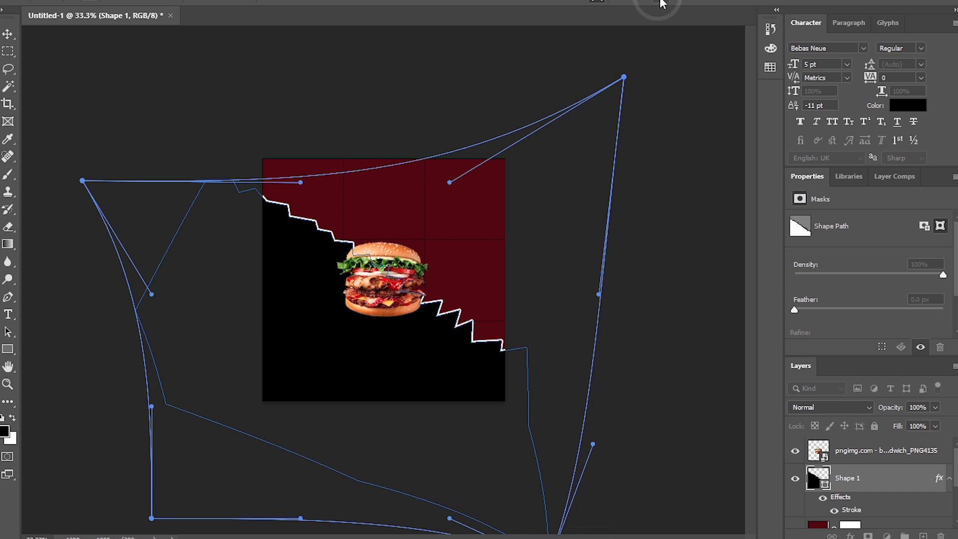
pyautogui.click(657, 1)
# - Scale the burger up to about 561 px wide around its center
pyautogui.click(381, 283)
pyautogui.hotkey('ctrl', 't')
pyautogui.moveTo(427, 322); pyautogui.dragTo(453, 352)
pyautogui.click(587, 85)
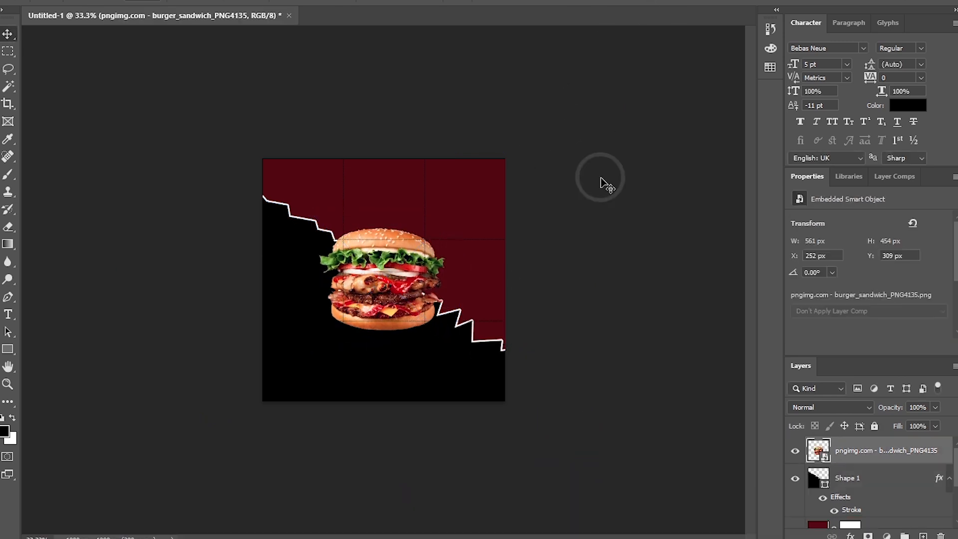
# - Change the jagged shape's fill color from black to a very dark gray
pyautogui.doubleClick(819, 478)
pyautogui.click(597, 356)
pyautogui.press('Return')
pyautogui.click(540, 240)
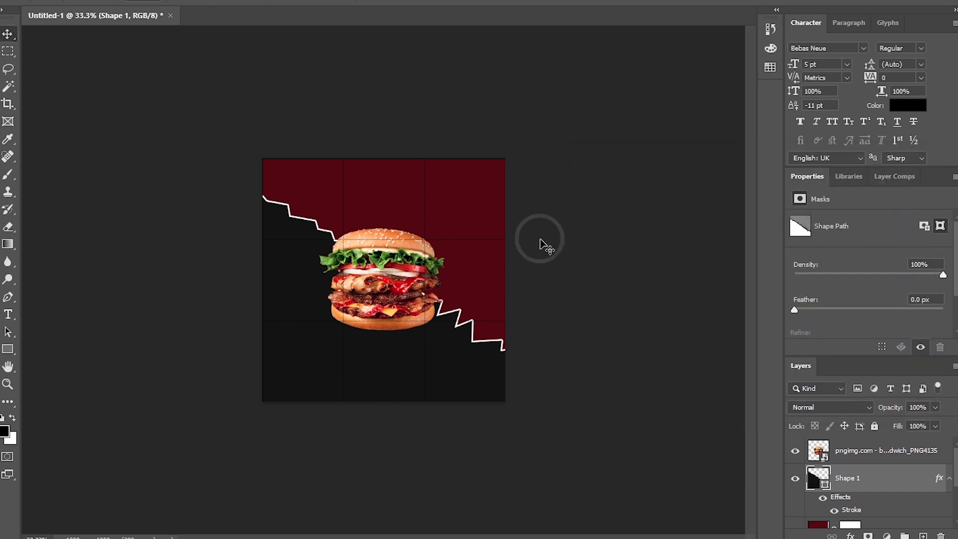
# - Draw a white circle about 661 px in diameter on a new layer beneath the jagged shape and center it behind the burger
pyautogui.click(918, 524)
pyautogui.rightClick(7, 349)
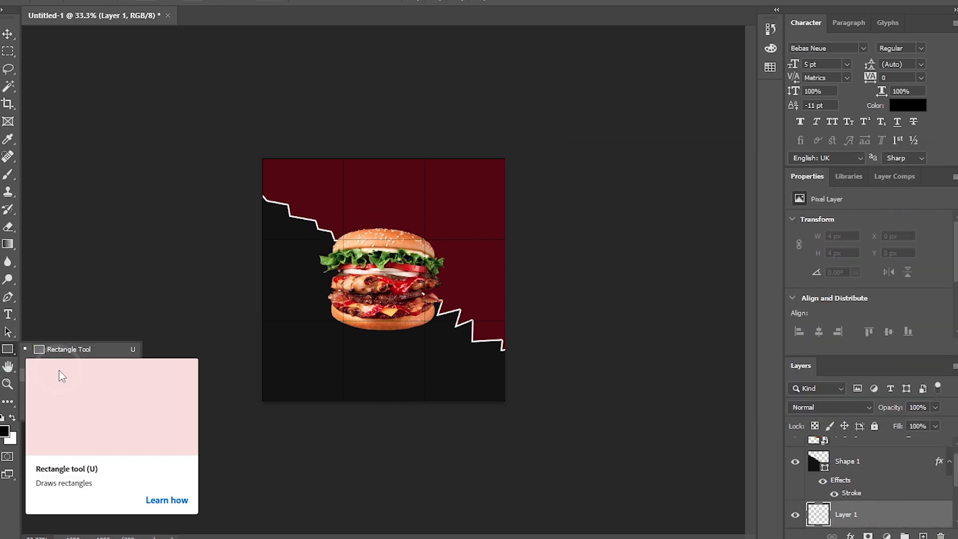
pyautogui.click(64, 375)
pyautogui.keyDown('alt'); pyautogui.click(402, 315); pyautogui.keyUp('alt')
pyautogui.click(2, 418)
pyautogui.click(12, 418)
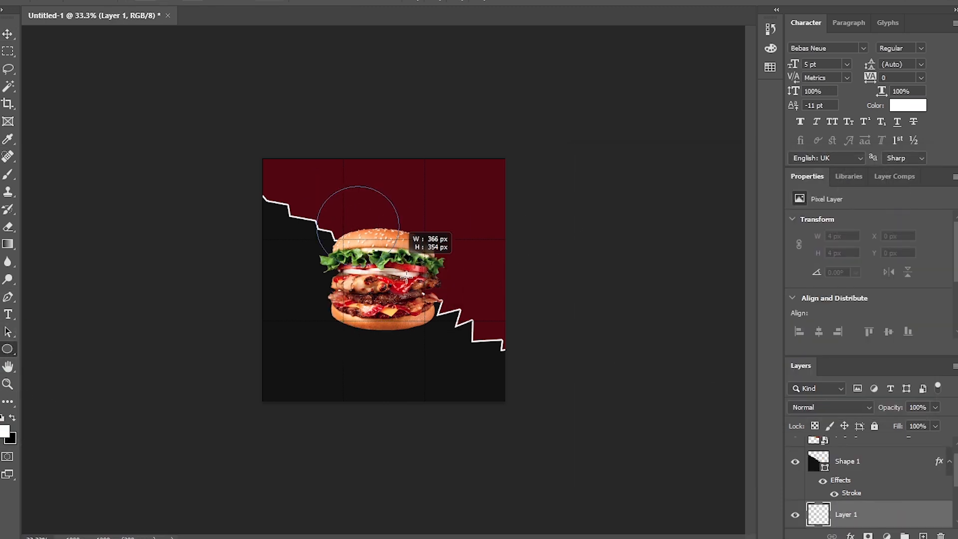
pyautogui.moveTo(407, 277); pyautogui.dragTo(465, 373)
pyautogui.press('v')
pyautogui.moveTo(412, 217); pyautogui.dragTo(405, 236)
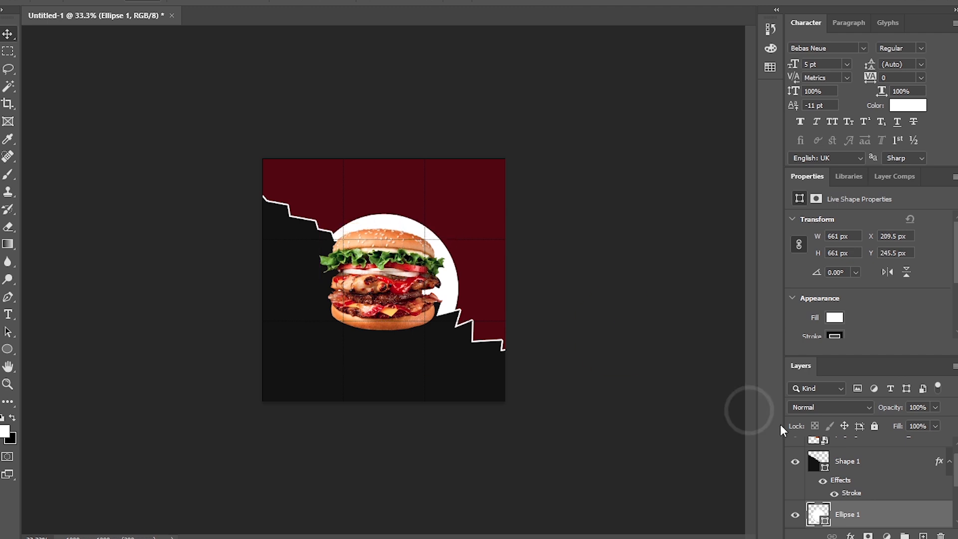
# - Change the white circle's fill color to bright red
pyautogui.click(809, 408)
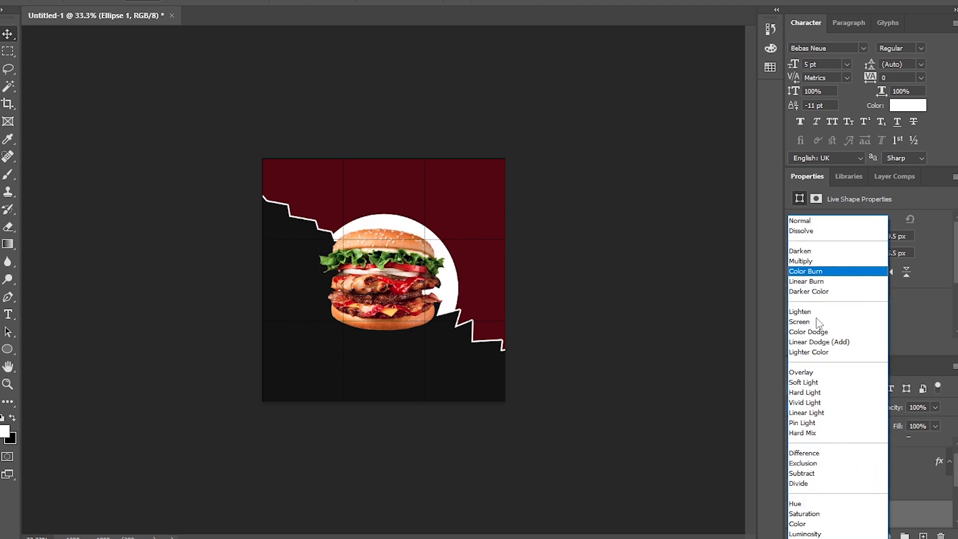
pyautogui.click(942, 345)
pyautogui.click(834, 335)
pyautogui.click(788, 341)
pyautogui.press('Return')
pyautogui.click(834, 295)
pyautogui.click(945, 322)
pyautogui.moveTo(716, 321); pyautogui.dragTo(759, 178)
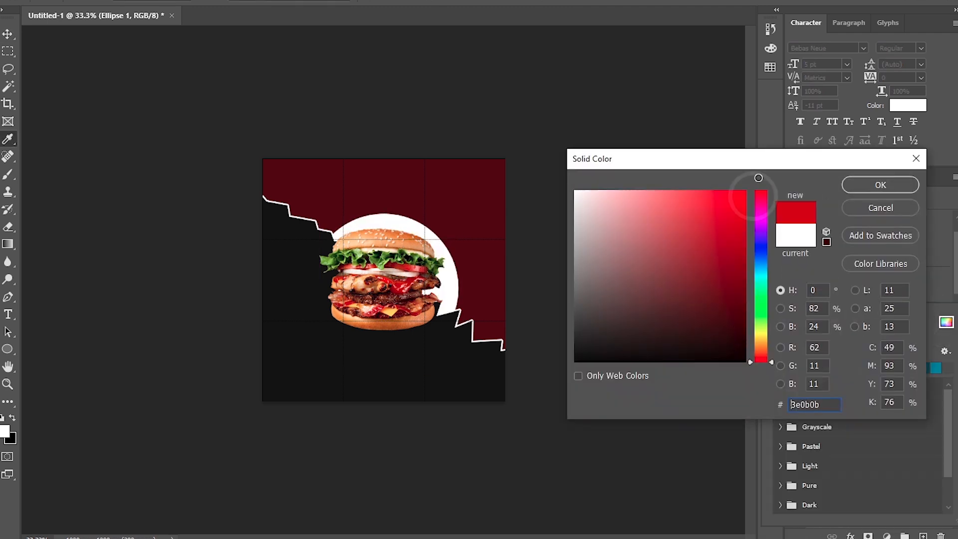
pyautogui.press('Return')
# - Delete the circle behind the burger
pyautogui.click(819, 408)
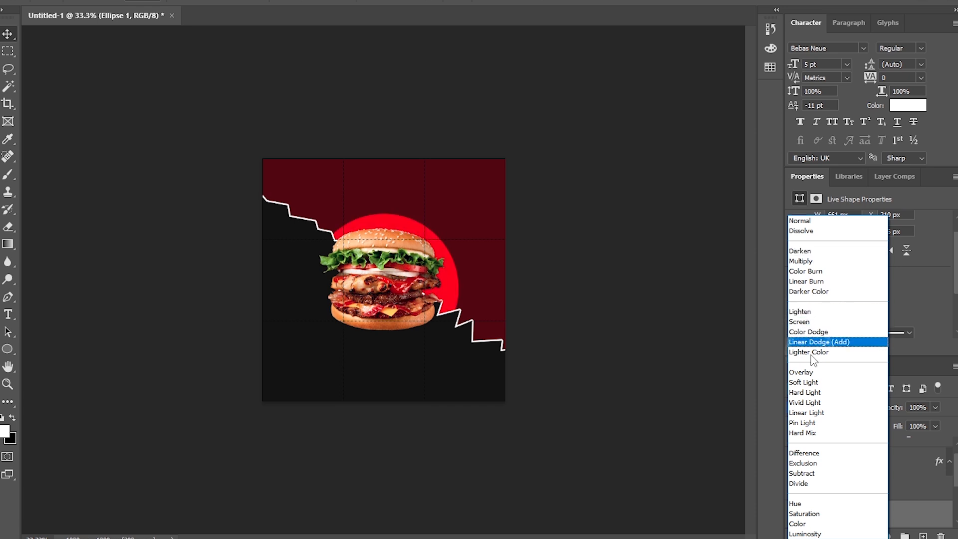
pyautogui.click(809, 314)
pyautogui.click(935, 425)
pyautogui.press('Delete')
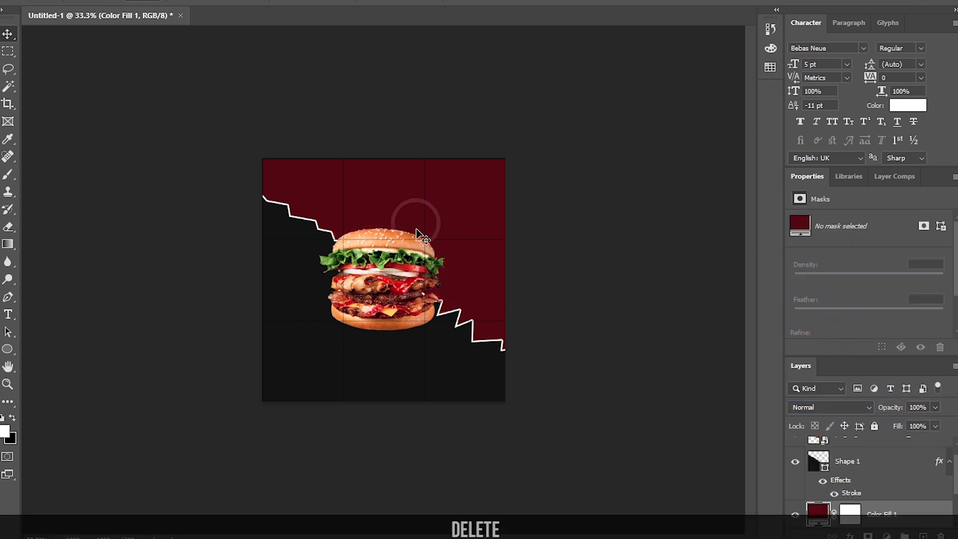
# - Set the foreground color to bright red and add an empty layer directly above the dark red background fill
pyautogui.click(5, 430)
pyautogui.click(821, 184)
pyautogui.hotkey('ctrl', 'shift', 'alt', 'n')
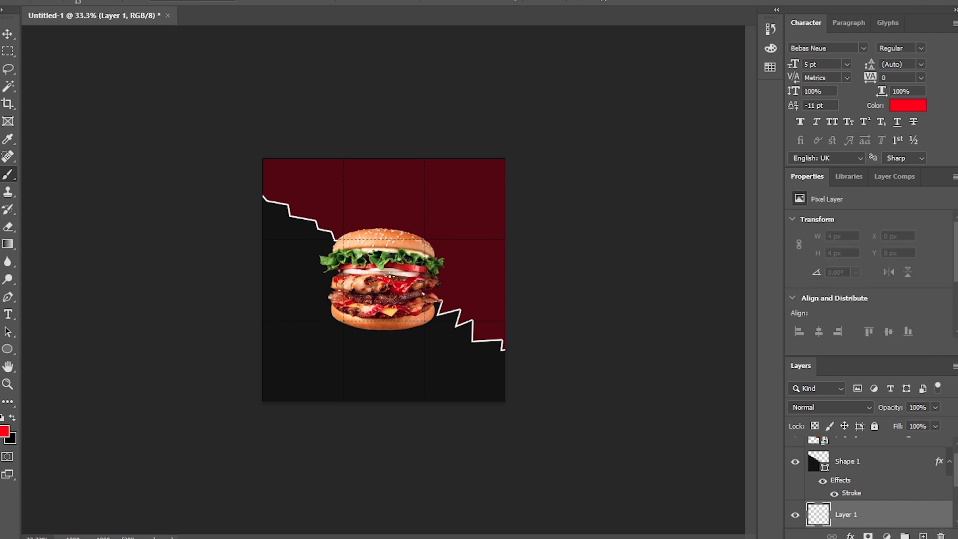
# - Try painting a soft red glow behind the burger with an 800 px brush, and undo it
pyautogui.press(']')
pyautogui.press(']')
pyautogui.click(388, 1)
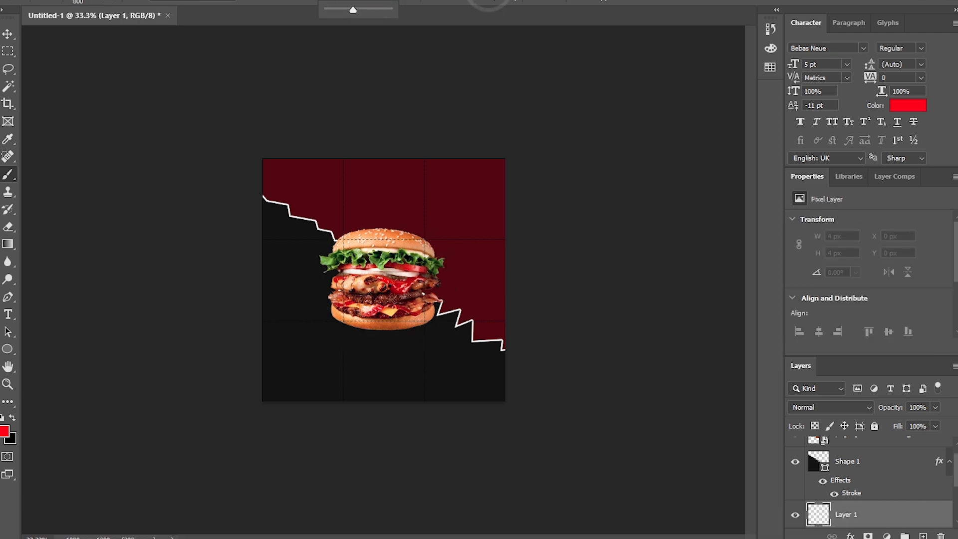
pyautogui.click(383, 280)
pyautogui.hotkey('ctrl', 'z')
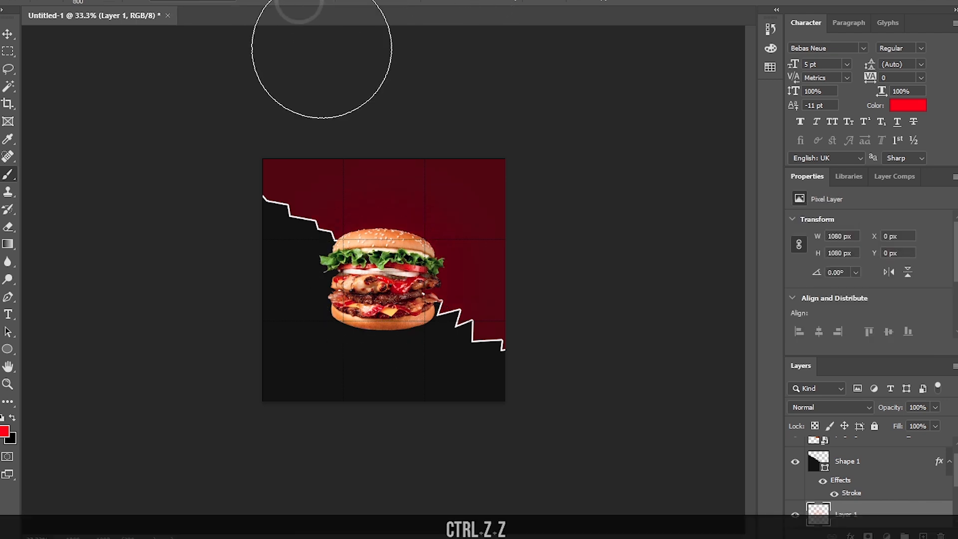
# - Paint a soft bright red glow centered behind the burger with a 600 px brush
pyautogui.press('[')
pyautogui.click(383, 280)
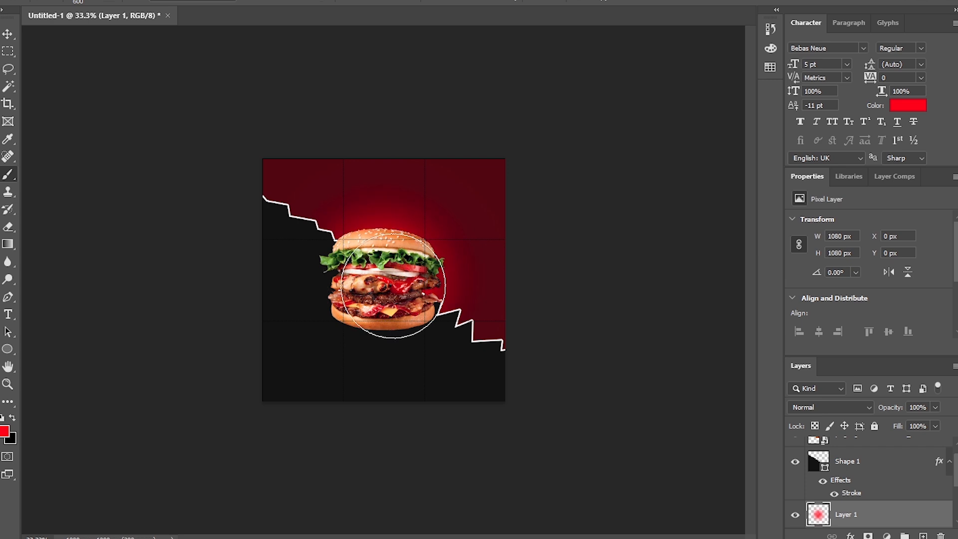
pyautogui.press(']')
pyautogui.press(']')
pyautogui.press(']')
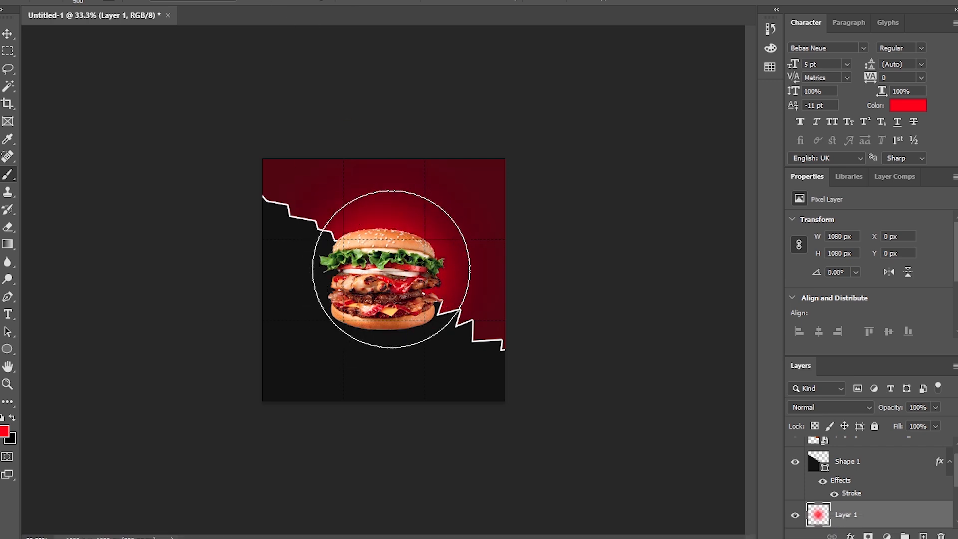
pyautogui.press('[')
pyautogui.press('[')
# - Adjust the background fill's dark red shade and lower the glow layer to 47% opacity and 84% fill
pyautogui.scroll(-3, 856, 523)
pyautogui.scroll(1, 855, 523)
pyautogui.doubleClick(818, 486)
pyautogui.moveTo(727, 285)
pyautogui.mouseDown()
pyautogui.moveTo(710, 308)
pyautogui.moveTo(732, 313)
pyautogui.mouseUp()
pyautogui.press('Return')
pyautogui.click(846, 459)
pyautogui.click(931, 409)
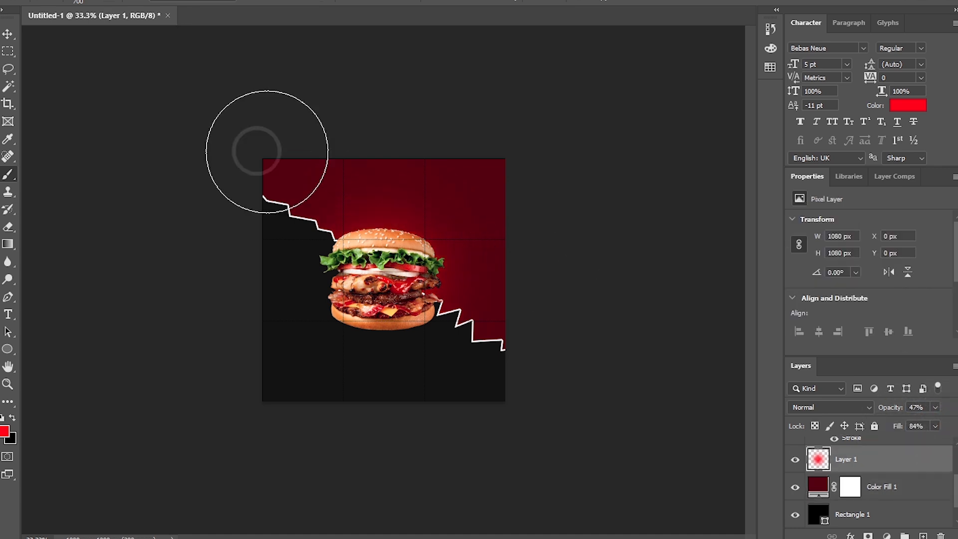
# - Add the text "HOT" above the burger and color it orange
pyautogui.click(385, 182)
pyautogui.press('Delete')
pyautogui.write('HOT')
pyautogui.hotkey('ctrl', 'a')
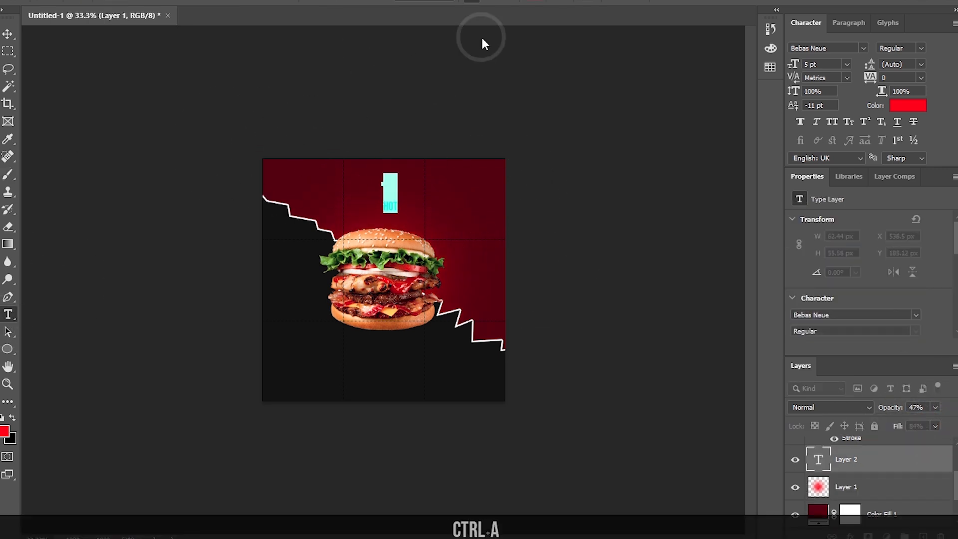
pyautogui.click(908, 105)
pyautogui.press('Return')
pyautogui.click(187, 2)
pyautogui.click(556, 49)
# - Set the HOT text's size to 14 pt and move it to the middle above the burger
pyautogui.click(375, 2)
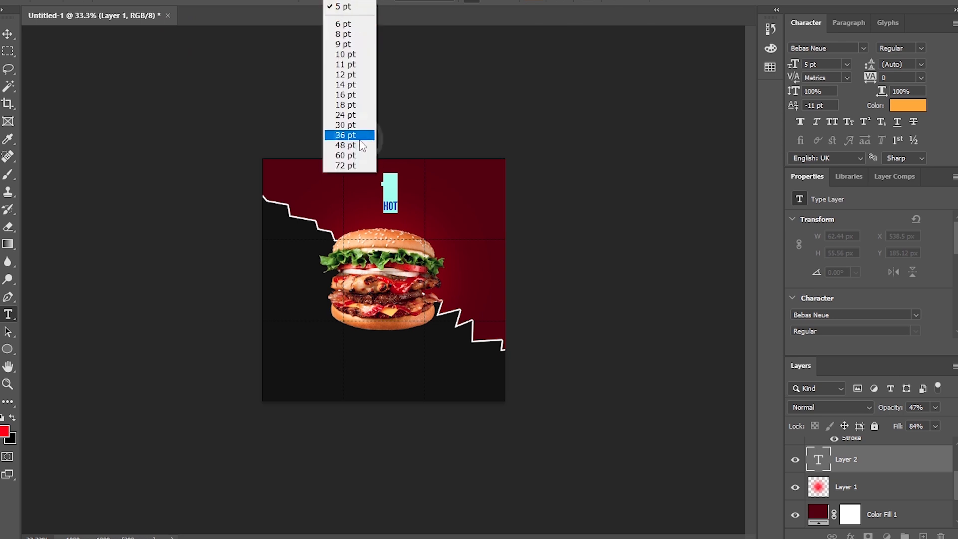
pyautogui.click(364, 115)
pyautogui.click(375, 2)
pyautogui.click(357, 91)
pyautogui.hotkey('ctrl', 'Return')
pyautogui.press('v')
pyautogui.moveTo(381, 194); pyautogui.dragTo(379, 195)
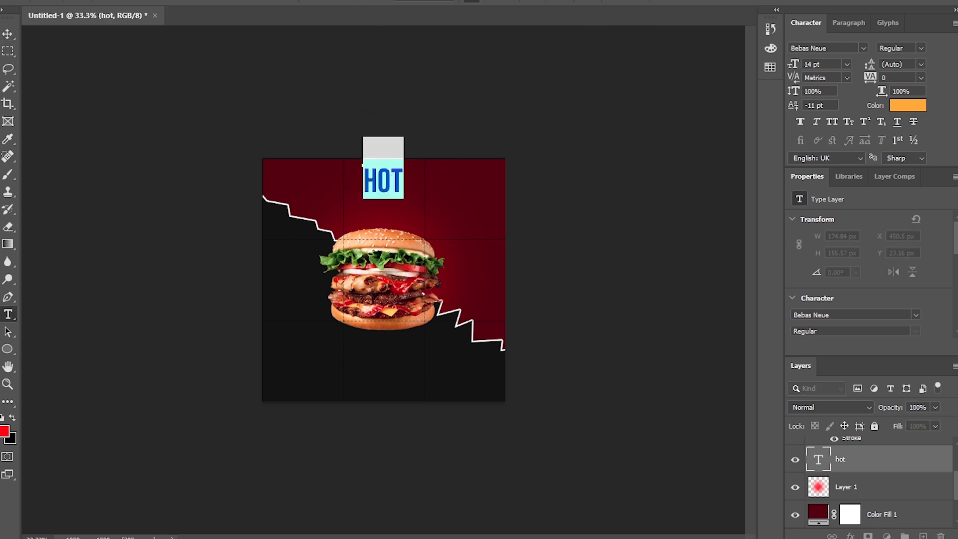
# - Reduce the HOT text to 12 pt, preview other fonts and keep it in Bebas Neue
pyautogui.click(374, 2)
pyautogui.click(357, 71)
pyautogui.click(190, 2)
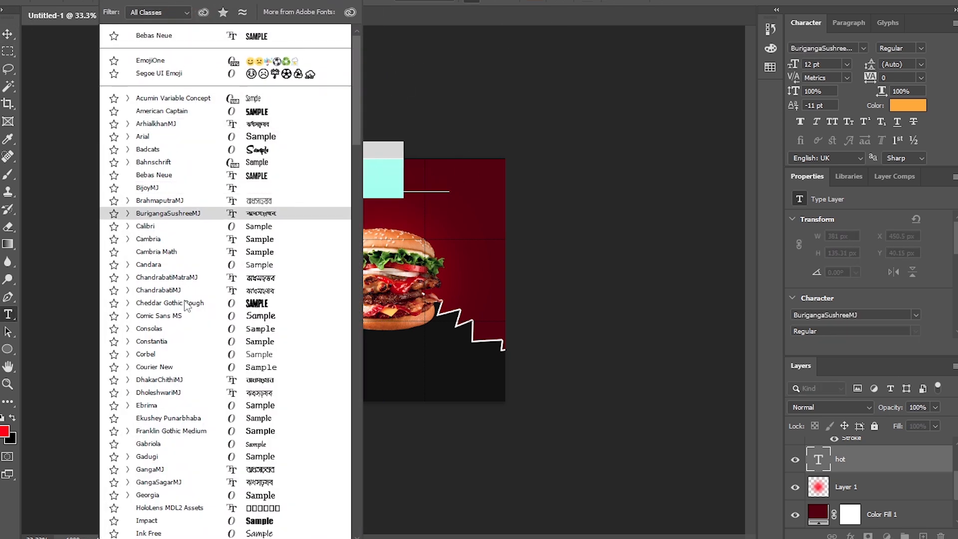
pyautogui.scroll(-1, 231, 264)
pyautogui.scroll(1, 219, 224)
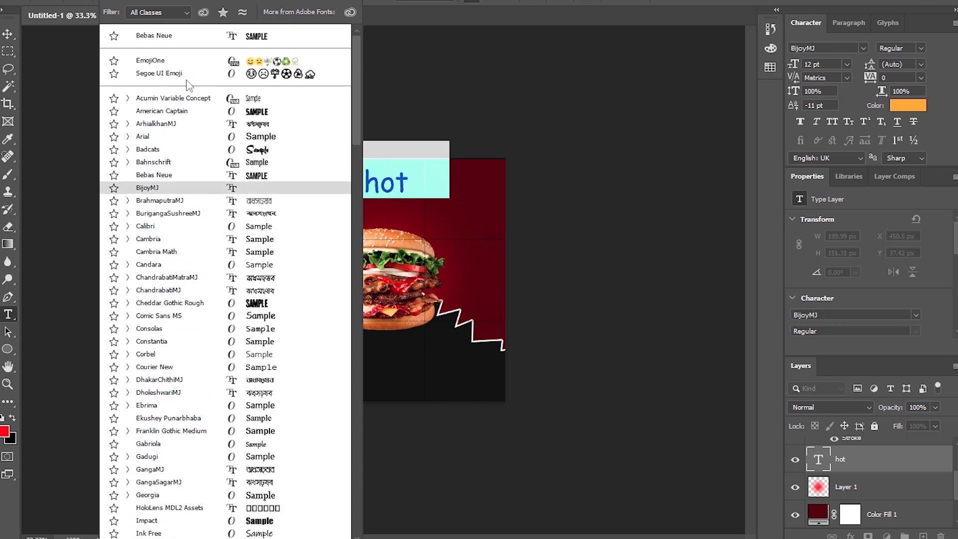
pyautogui.click(183, 36)
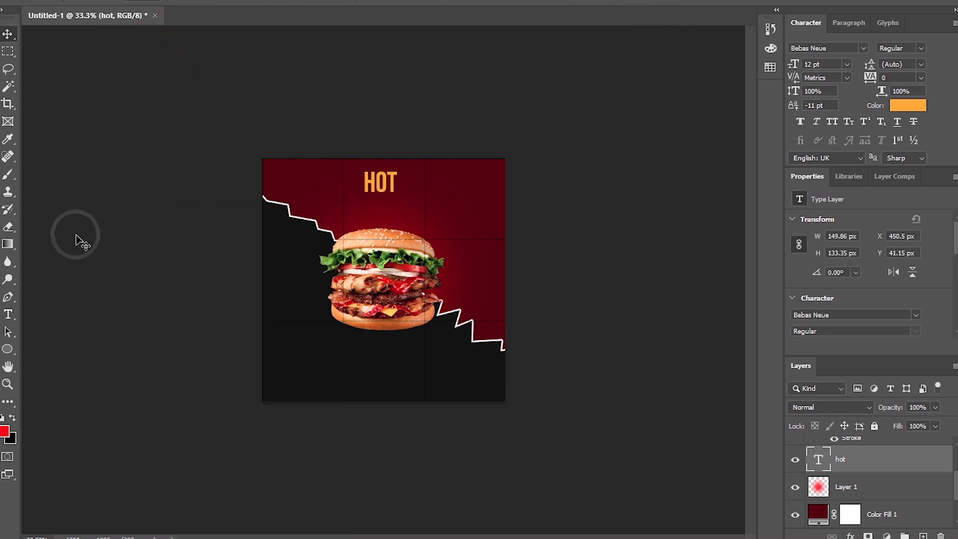
# - Add the text "BURGER" below HOT and color it white
pyautogui.click(483, 205)
pyautogui.write('BURGER')
pyautogui.hotkey('ctrl', 'a')
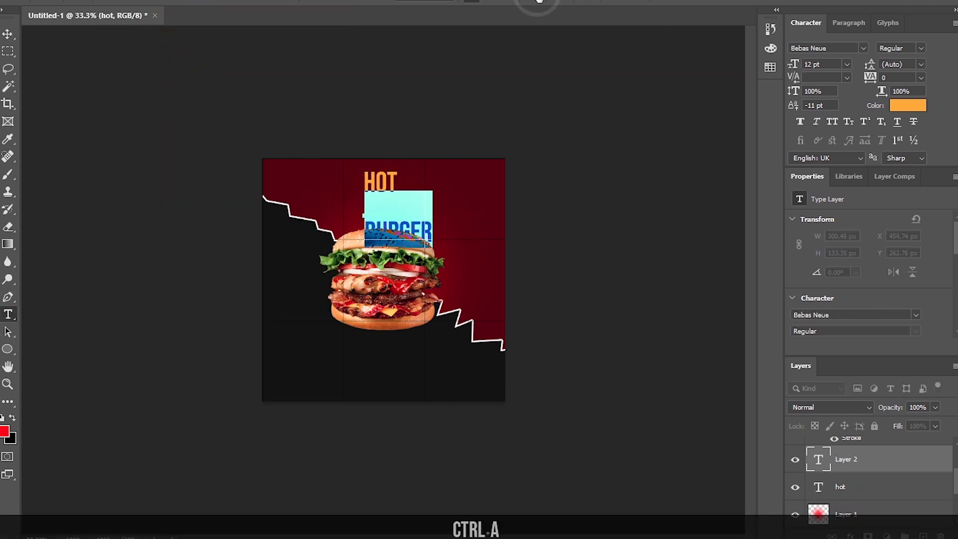
pyautogui.click(539, 1)
pyautogui.click(574, 191)
pyautogui.click(876, 185)
# - Set the BURGER text's size to 16 pt and center it between HOT and the burger image
pyautogui.click(364, 1)
pyautogui.click(353, 114)
pyautogui.click(363, 2)
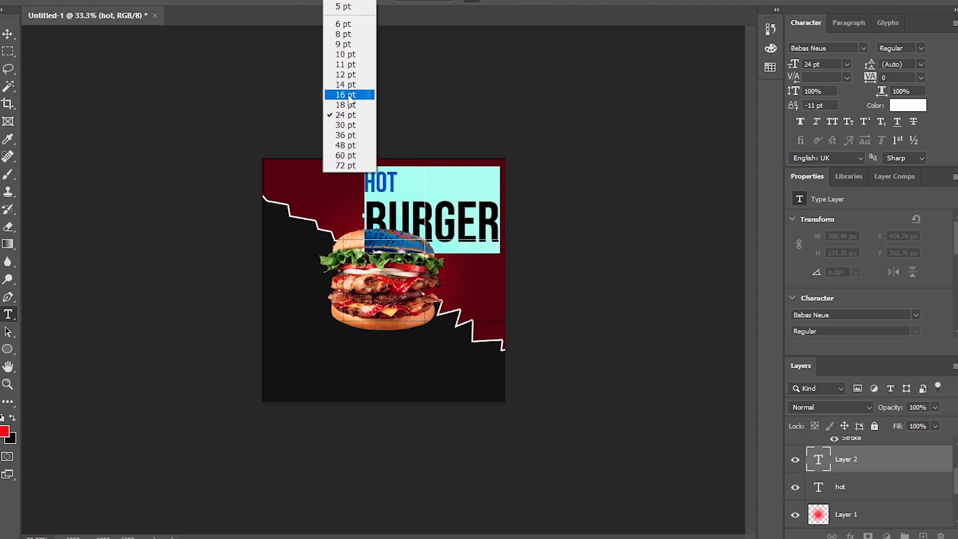
pyautogui.click(349, 95)
pyautogui.moveTo(406, 218); pyautogui.dragTo(392, 206)
pyautogui.keyDown('ctrl'); pyautogui.click(392, 206); pyautogui.keyUp('ctrl')
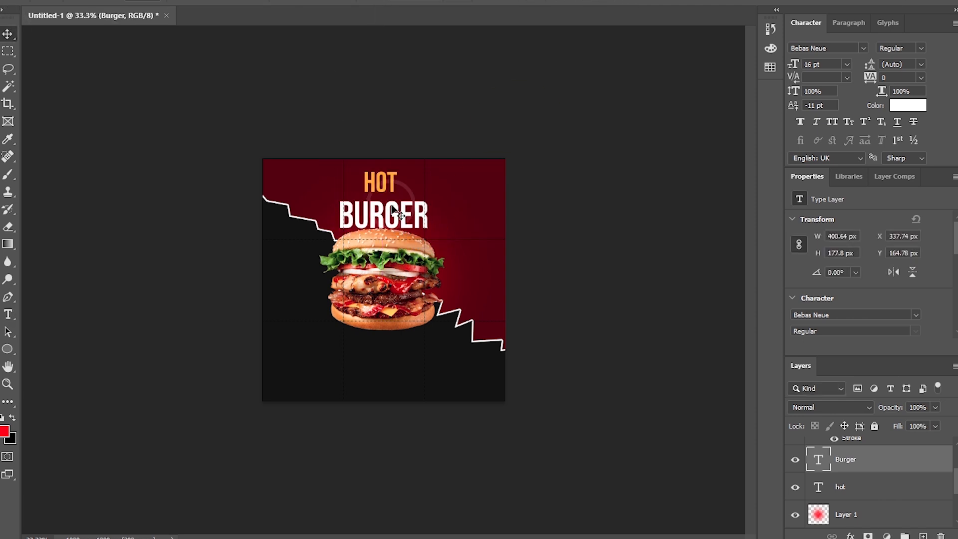
# - Nudge the BURGER text slightly down and change its font to Arial Bold
pyautogui.press('Down')
pyautogui.press('Down')
pyautogui.press('Down')
pyautogui.press('Down')
pyautogui.click(7, 314)
pyautogui.doubleClick(394, 208)
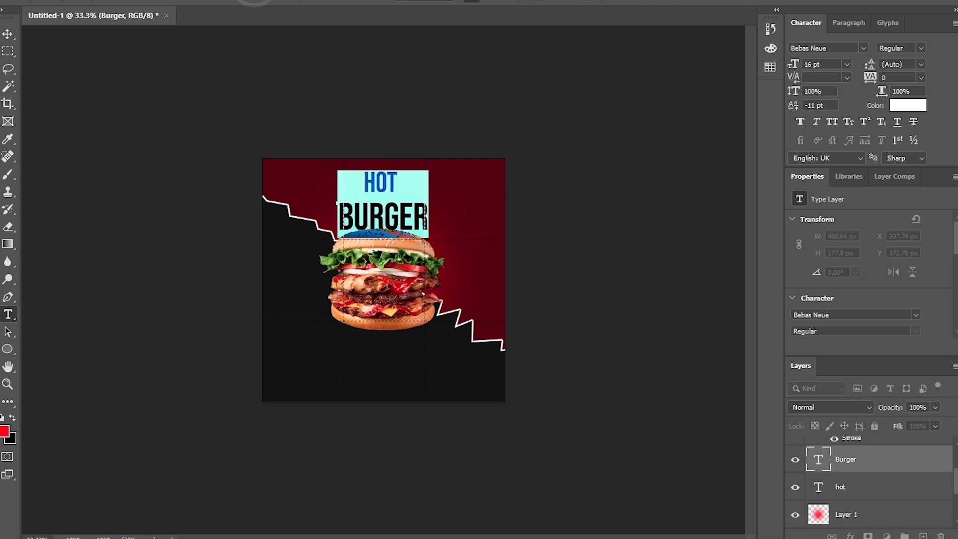
pyautogui.click(205, 2)
pyautogui.click(210, 100)
pyautogui.click(294, 2)
pyautogui.click(282, 29)
pyautogui.click(480, 224)
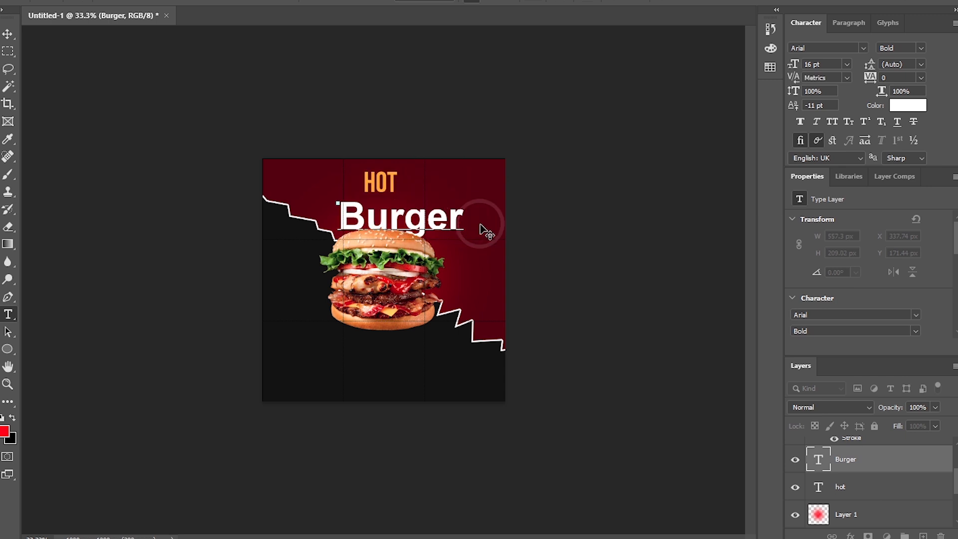
# - Append an exclamation mark to the Arial text and set its size to 14 pt
pyautogui.write('!')
pyautogui.hotkey('ctrl', 'a')
pyautogui.click(355, 1)
pyautogui.click(340, 85)
pyautogui.click(240, 102)
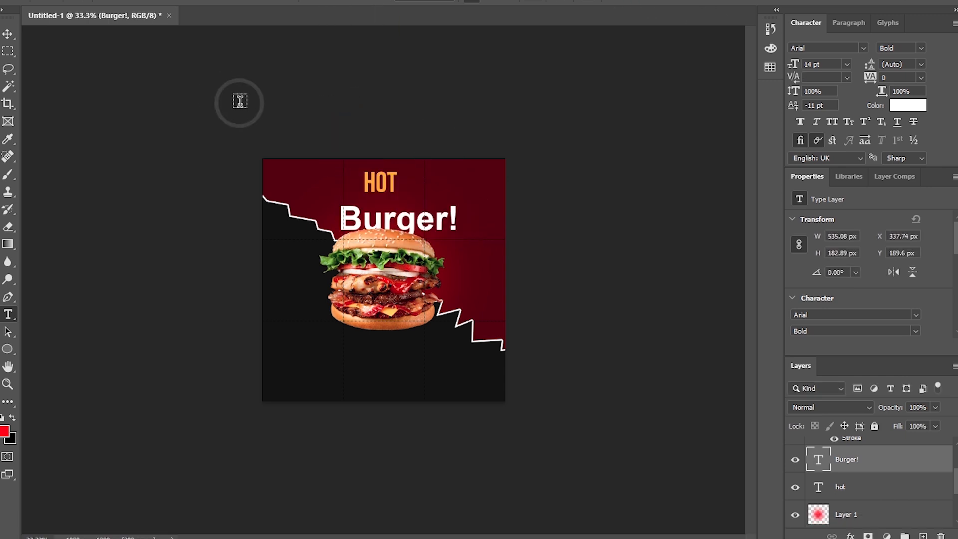
# - Undo the recent position, font, size and exclamation mark changes to the BURGER text
pyautogui.click(392, 227)
pyautogui.hotkey('ctrl', 'z')
pyautogui.hotkey('ctrl', 'z')
pyautogui.hotkey('ctrl', 'z')
# - Append an exclamation mark to the BURGER text in Bebas Neue
pyautogui.click(429, 215)
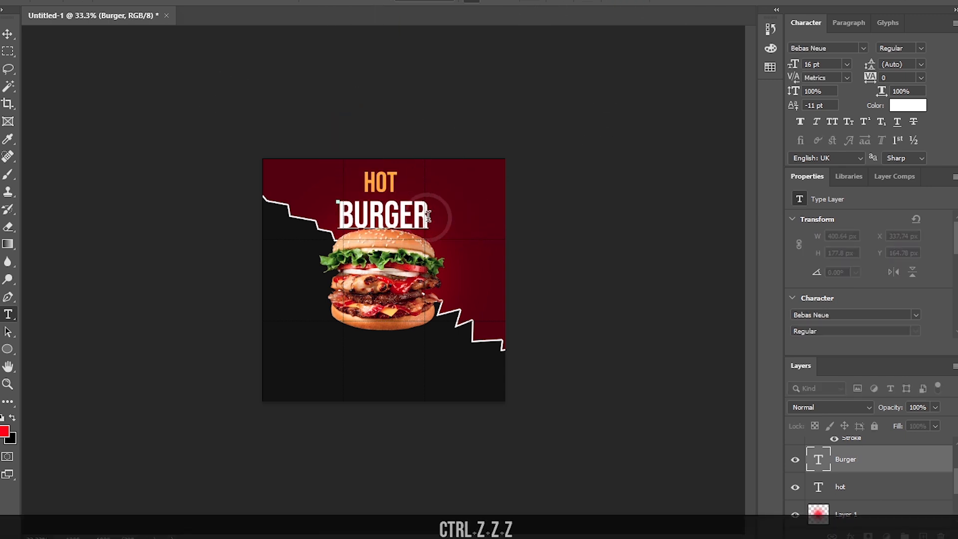
pyautogui.write('!')
pyautogui.click(380, 192)
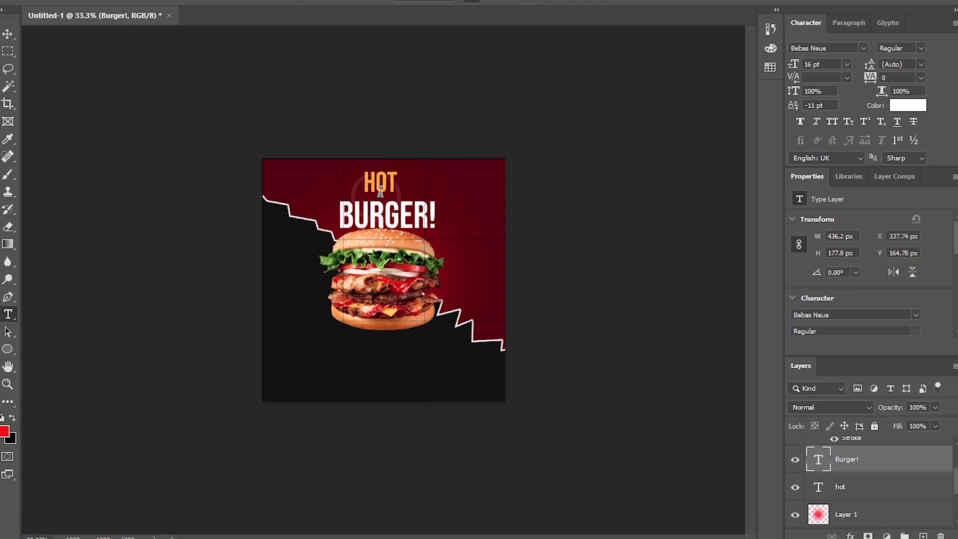
# - Warp the jagged dark shape by pulling its upper-left corner down and outward, and apply the warp
pyautogui.click(278, 306)
pyautogui.hotkey('ctrl', 't')
pyautogui.rightClick(297, 308)
pyautogui.click(323, 153)
pyautogui.moveTo(134, 181); pyautogui.dragTo(120, 212)
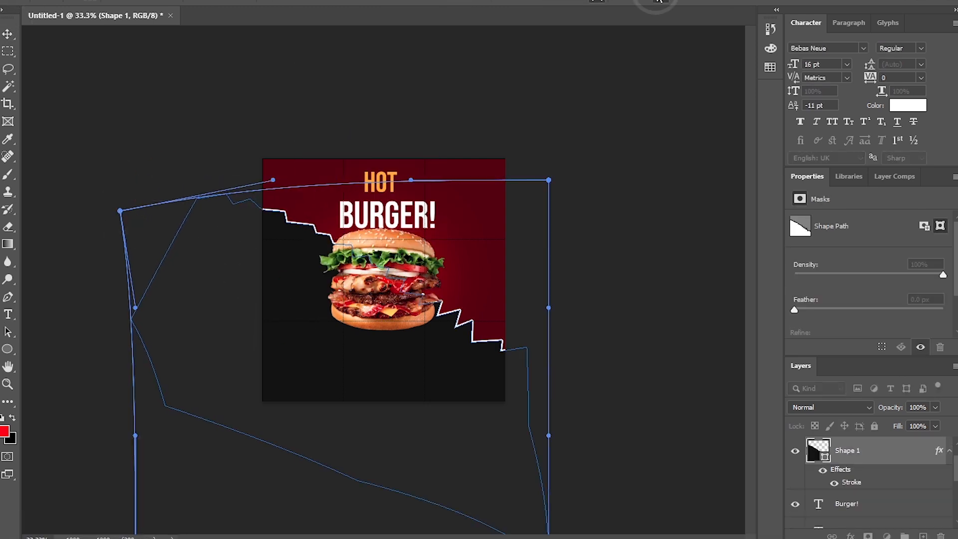
pyautogui.click(659, 1)
# - Nudge the BURGER! and HOT texts slightly upward
pyautogui.click(429, 203)
pyautogui.press('Up')
pyautogui.press('Up')
pyautogui.press('Up')
pyautogui.press('Up')
pyautogui.click(386, 178)
pyautogui.press('Up')
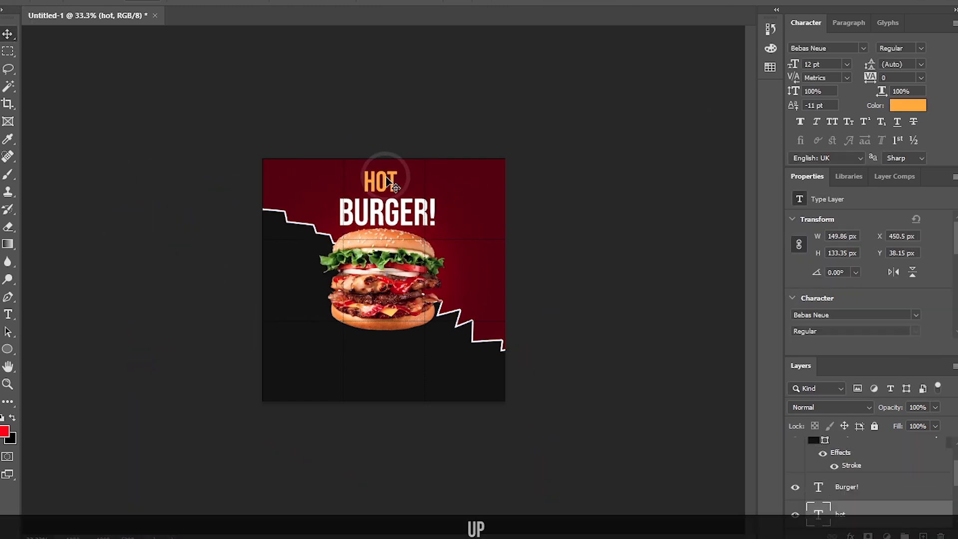
pyautogui.click(8, 314)
pyautogui.click(386, 182)
pyautogui.moveTo(400, 188); pyautogui.dragTo(345, 184)
pyautogui.hotkey('ctrl', 'z')
pyautogui.click(691, 2)
# - Set the HOT text's size to 10 pt and move it back over the middle of the canvas
pyautogui.doubleClick(391, 184)
pyautogui.click(370, 3)
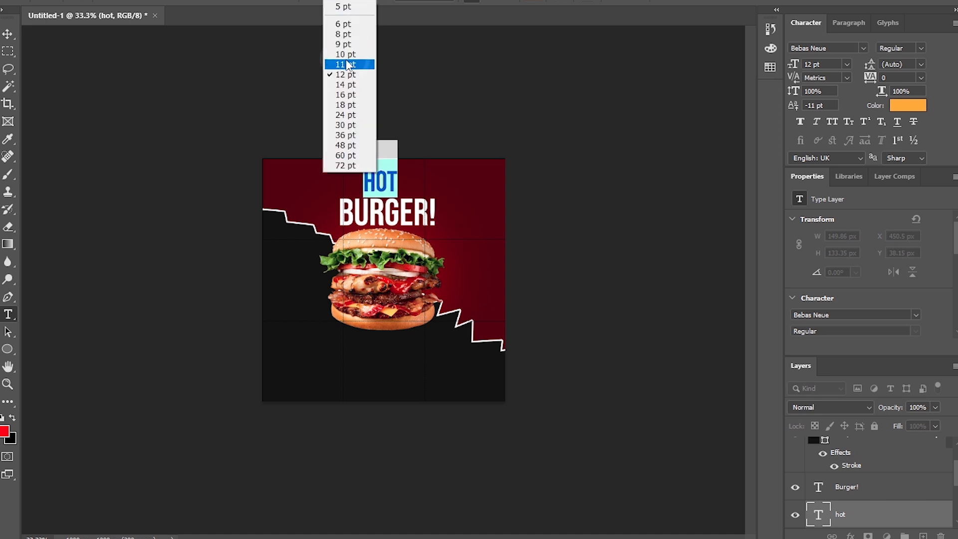
pyautogui.click(345, 54)
pyautogui.hotkey('ctrl', 'Return')
pyautogui.moveTo(396, 180); pyautogui.dragTo(398, 179)
# - Fine-tune the HOT text's position above BURGER! to about X 474.5 px and Y 45 px
pyautogui.press('ctrl+KP_Add')
pyautogui.press('ctrl+KP_Add')
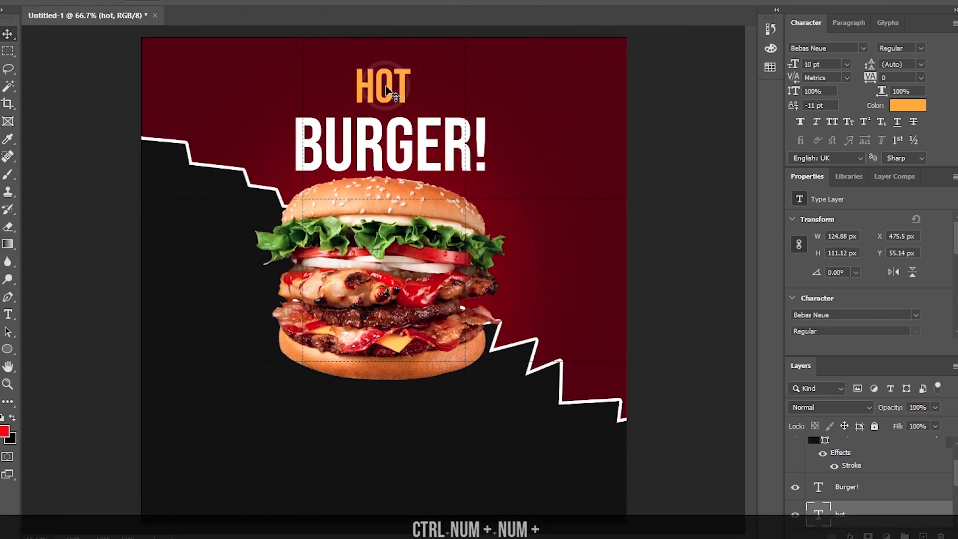
pyautogui.moveTo(397, 86); pyautogui.dragTo(386, 86)
pyautogui.press('Down')
pyautogui.press('Down')
pyautogui.press('Down')
pyautogui.press('Down')
pyautogui.press('Down')
pyautogui.press('Down')
pyautogui.press('Down')
pyautogui.press('Down')
pyautogui.press('Down')
pyautogui.press('Down')
pyautogui.press('Left')
pyautogui.press('Right')
pyautogui.press('Down')
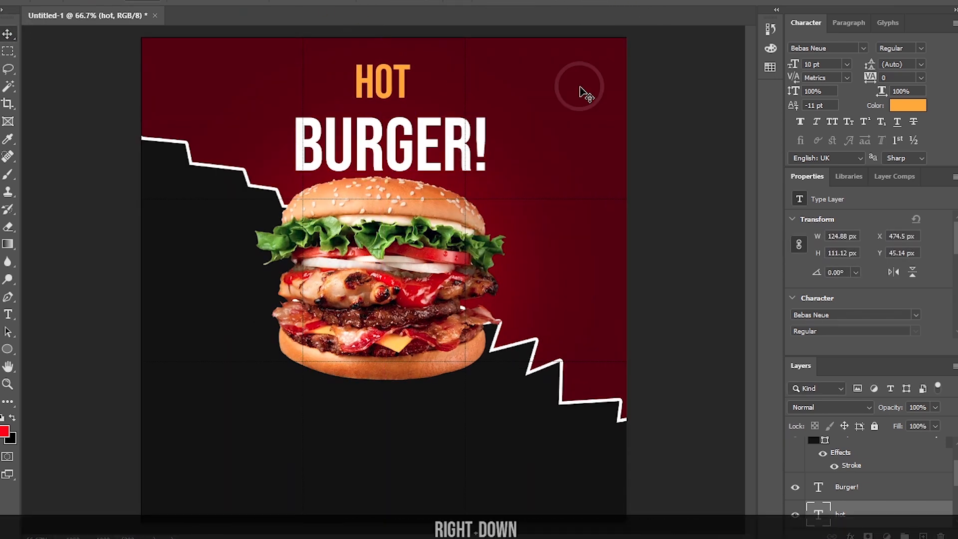
pyautogui.press('ctrl+KP_Subtract')
pyautogui.press('ctrl+KP_Subtract')
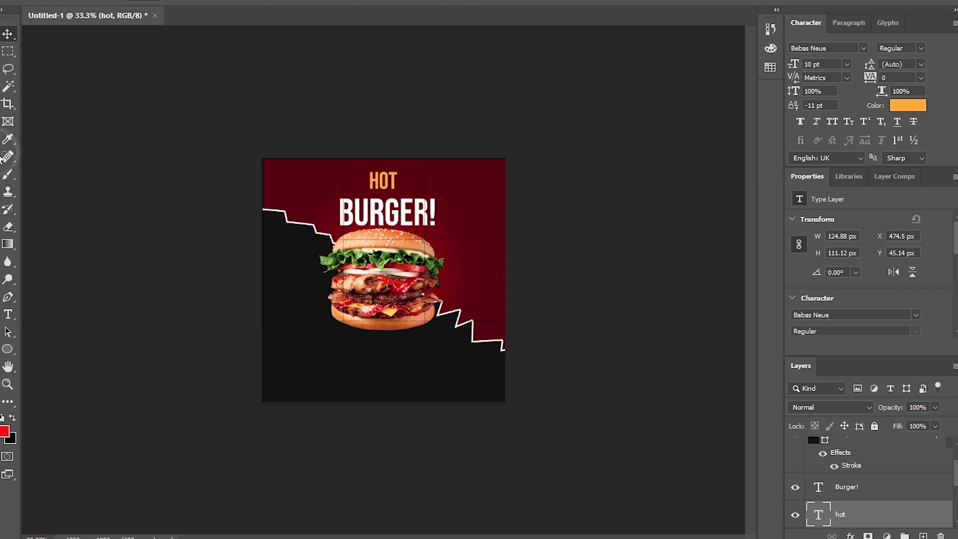
# - Draw a pentagon about 276 × 262 px on a new layer over the burger's lower-left area and fill it orange
pyautogui.rightClick(15, 345)
pyautogui.click(65, 379)
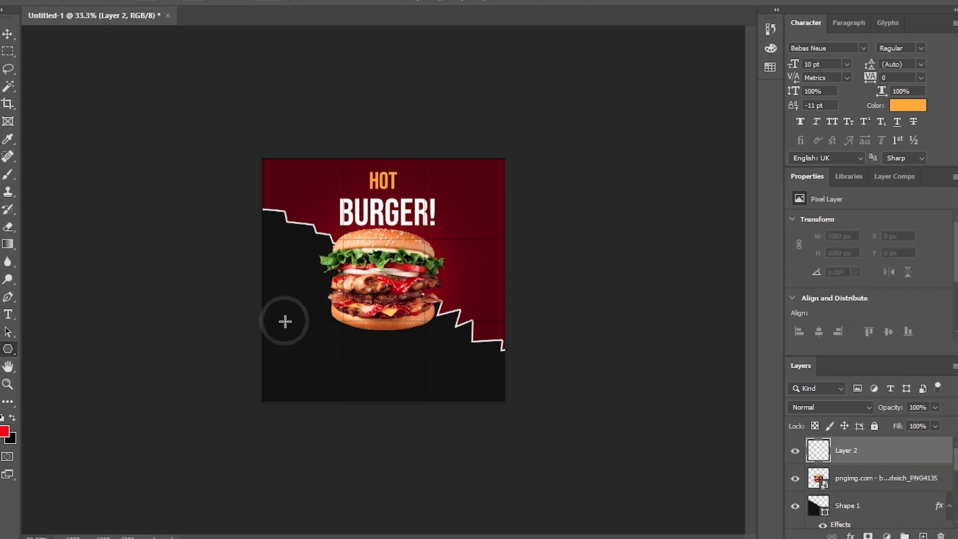
pyautogui.moveTo(306, 314); pyautogui.dragTo(367, 373)
pyautogui.click(835, 318)
pyautogui.click(778, 388)
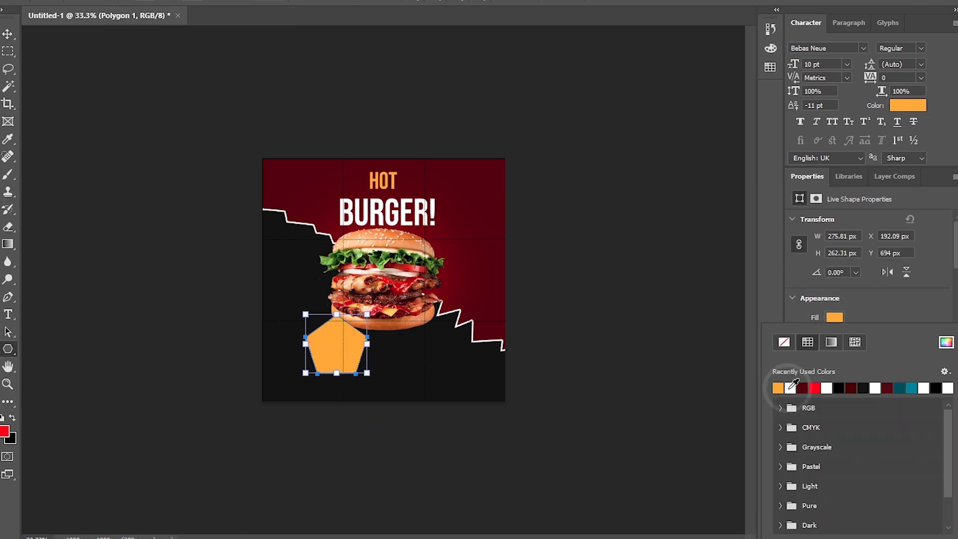
# - Set the orange pentagon's stroke width to 4 px
pyautogui.scroll(-2, 913, 305)
pyautogui.click(833, 323)
pyautogui.write('4')
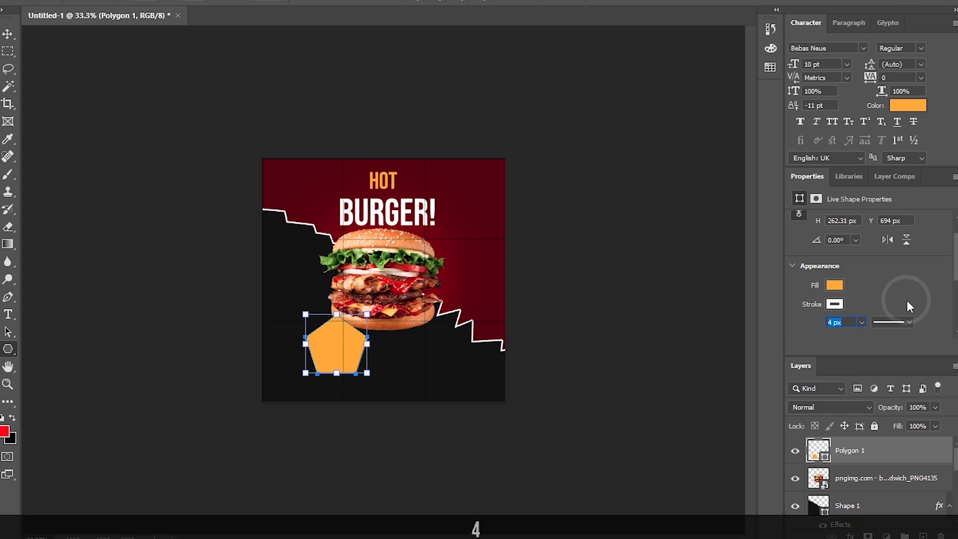
# - Turn the orange pentagon into a 16-sided starburst with a star ratio of 81%
pyautogui.scroll(-2, 910, 305)
pyautogui.moveTo(818, 323); pyautogui.dragTo(878, 319)
pyautogui.hotkey('ctrl', 'z')
pyautogui.hotkey('ctrl', 'z')
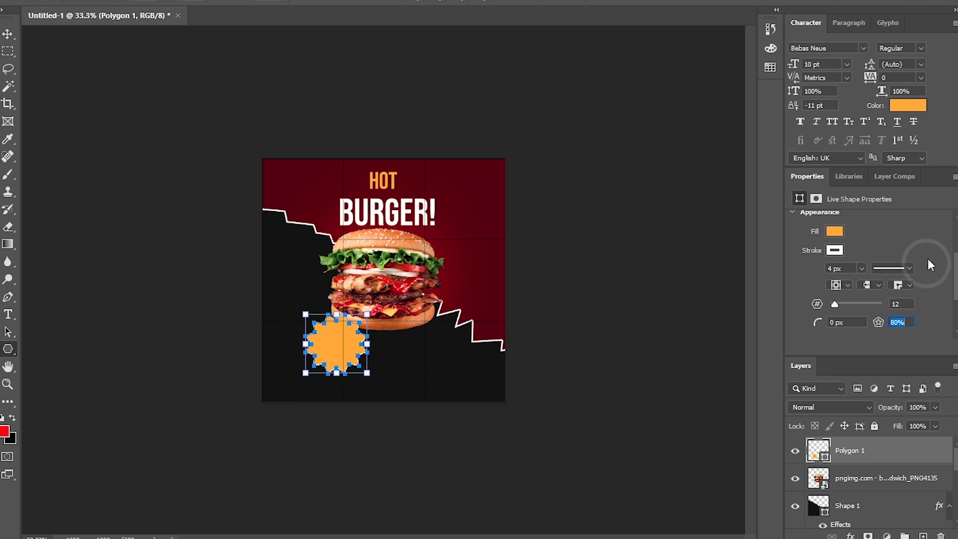
pyautogui.moveTo(834, 305); pyautogui.dragTo(837, 305)
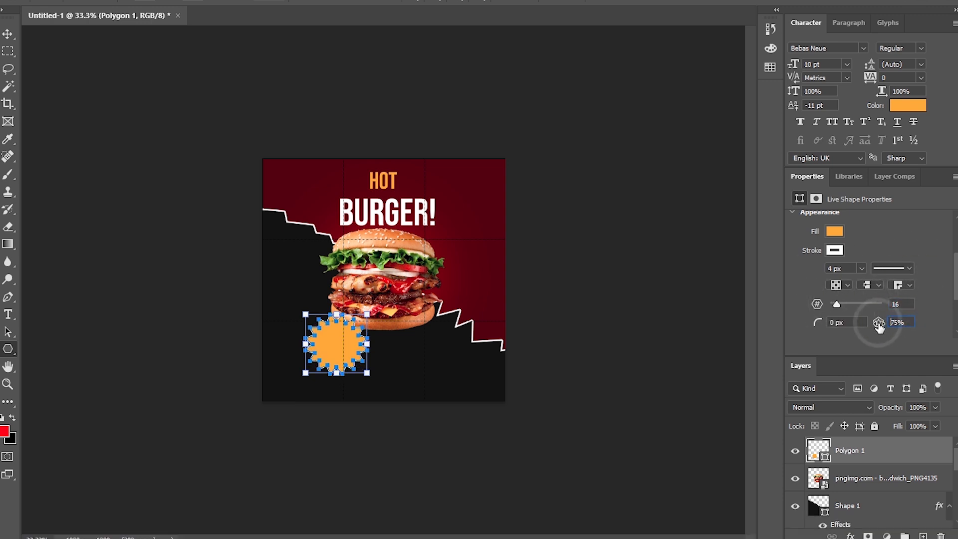
pyautogui.press('v')
pyautogui.click(358, 363)
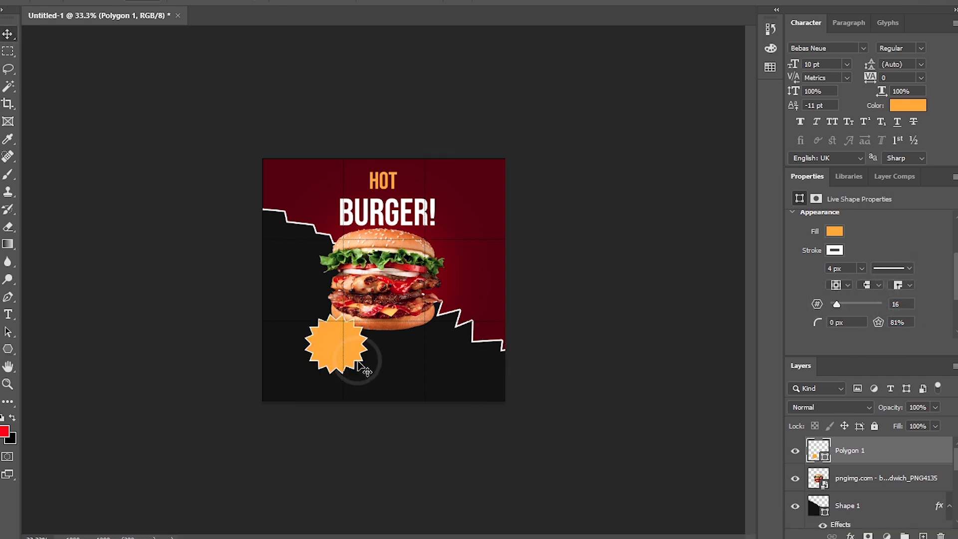
# - Move the orange starburst to the burger's lower-right edge and scale it down
pyautogui.moveTo(334, 345); pyautogui.dragTo(451, 301)
pyautogui.hotkey('ctrl', 't')
pyautogui.click(661, 1)
pyautogui.hotkey('ctrl', 't')
pyautogui.moveTo(443, 313); pyautogui.dragTo(449, 315)
pyautogui.click(660, 1)
pyautogui.hotkey('ctrl', 't')
pyautogui.click(660, 2)
# - Warp the black torn-edge shape so its right side stretches outward and down, lowering the jagged edge beside the starburst
pyautogui.click(495, 376)
pyautogui.hotkey('ctrl', 't')
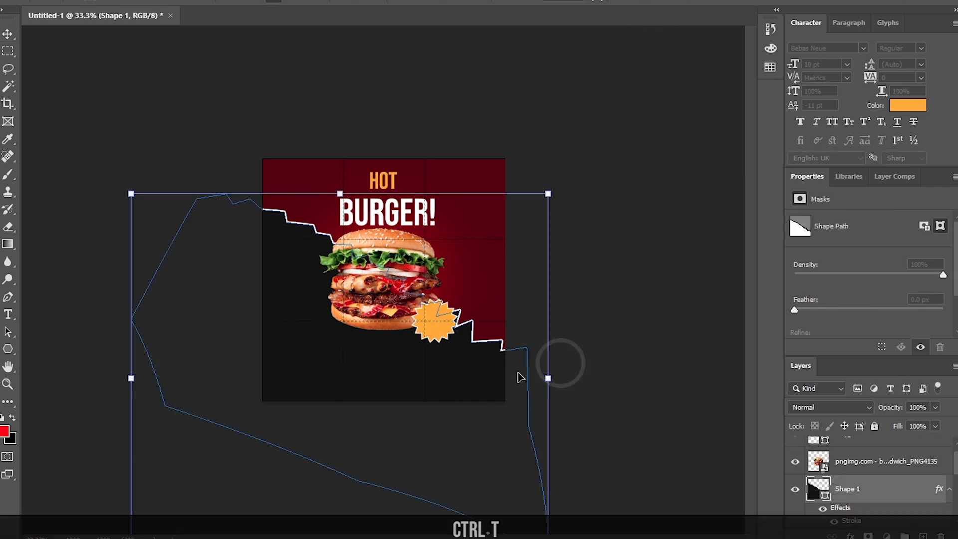
pyautogui.click(597, 1)
pyautogui.moveTo(549, 317); pyautogui.dragTo(597, 420)
pyautogui.click(660, 1)
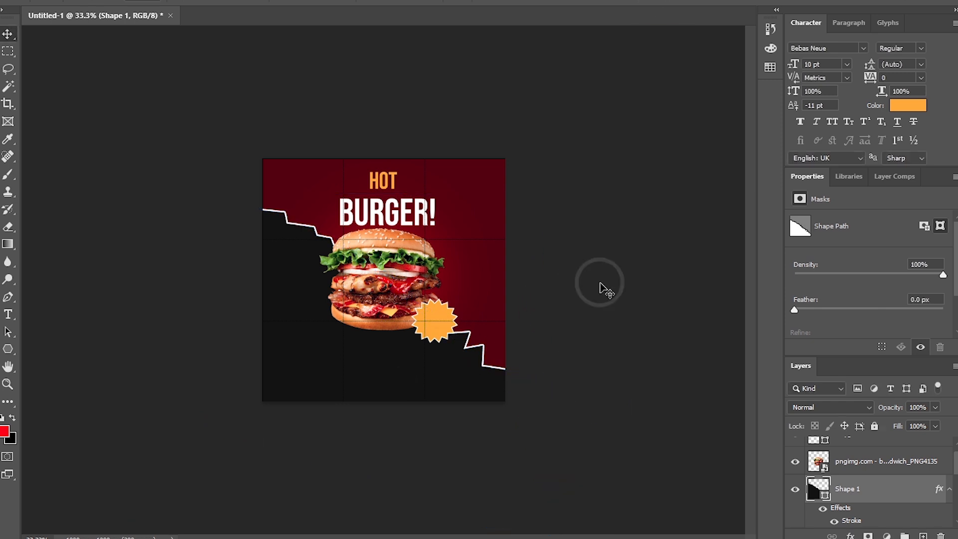
pyautogui.press('ctrl+KP_Add')
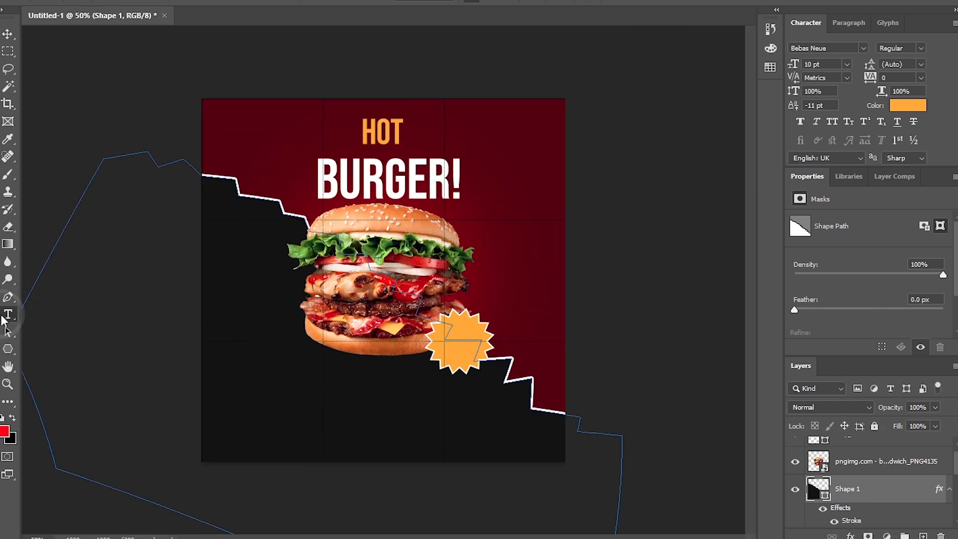
# - Add the text 30% above the badge layer, color it white, and move it onto the starburst
pyautogui.click(456, 339)
pyautogui.press('t')
pyautogui.click(260, 139)
pyautogui.write('30')
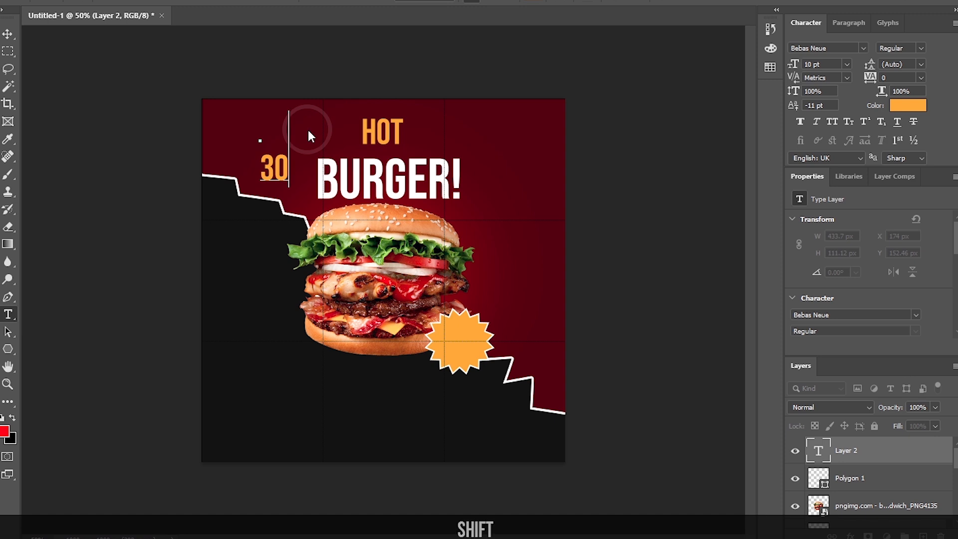
pyautogui.write('%')
pyautogui.hotkey('ctrl', 'a')
pyautogui.click(531, 1)
pyautogui.click(576, 191)
pyautogui.click(879, 185)
pyautogui.click(7, 34)
pyautogui.moveTo(288, 158); pyautogui.dragTo(453, 334)
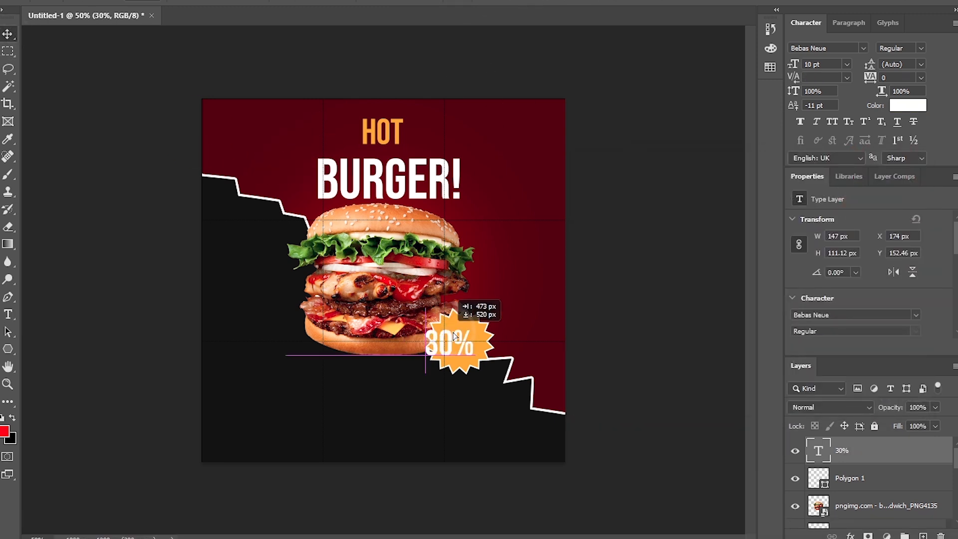
# - Set the 30% text's size to 8 pt and nudge it over the upper half of the starburst, to about X 709 px, Y 658 px
pyautogui.click(8, 314)
pyautogui.click(465, 342)
pyautogui.hotkey('ctrl', 'a')
pyautogui.click(365, 3)
pyautogui.click(346, 33)
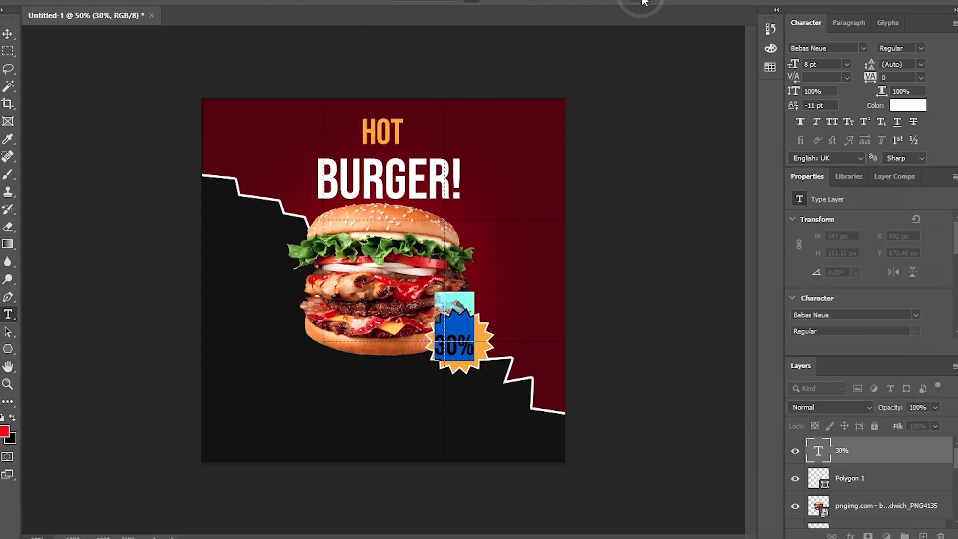
pyautogui.click(642, 2)
pyautogui.click(8, 34)
pyautogui.moveTo(474, 332); pyautogui.dragTo(475, 331)
pyautogui.press('Left')
pyautogui.press('Left')
pyautogui.press('Left')
pyautogui.press('Left')
pyautogui.press('Down')
pyautogui.press('Down')
pyautogui.press('Down')
pyautogui.press('Left')
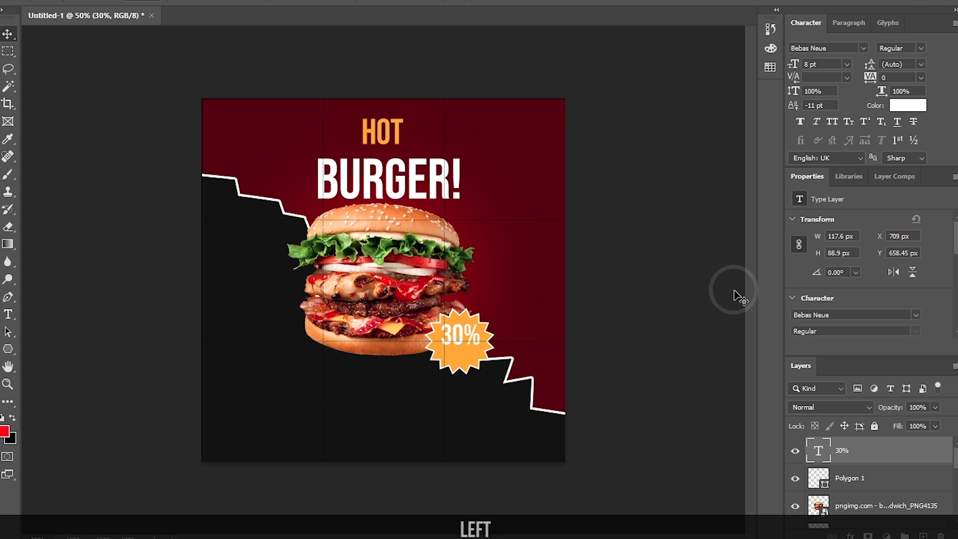
# - Add the white text DISCOUNT in Bebas Neue and set its size to 4 pt
pyautogui.click(8, 314)
pyautogui.click(299, 282)
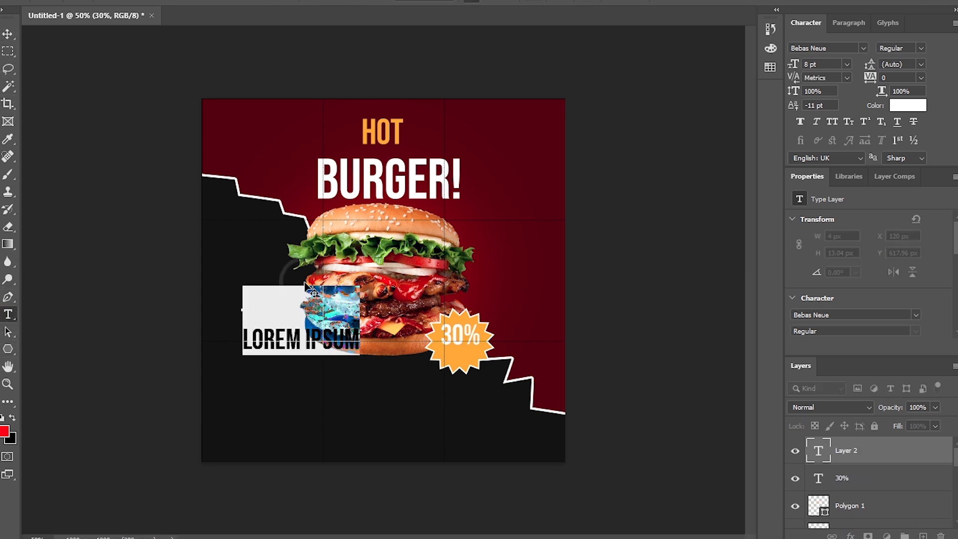
pyautogui.write('DISCOUNT')
pyautogui.hotkey('ctrl', 'a')
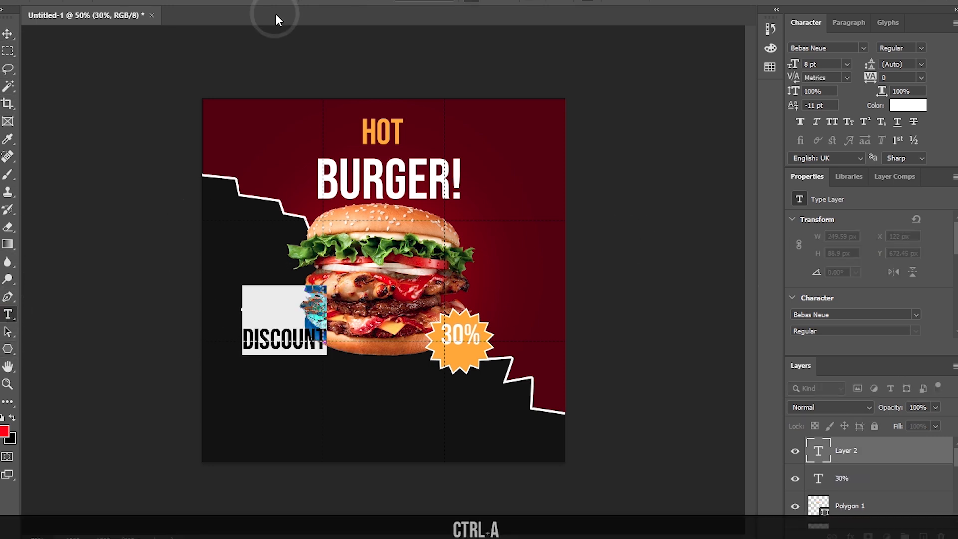
pyautogui.click(363, 2)
pyautogui.click(358, 7)
pyautogui.click(343, 9)
pyautogui.click(6, 35)
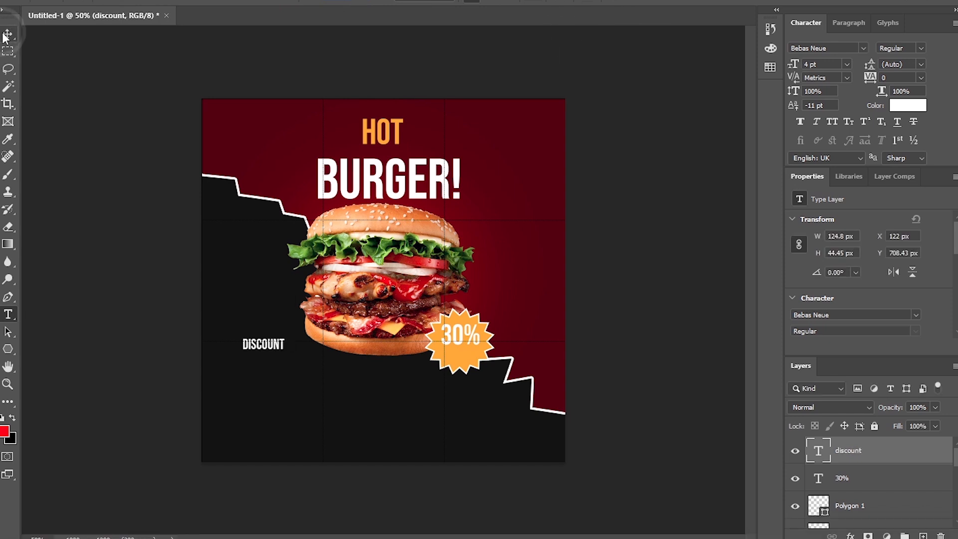
# - Place the DISCOUNT text inside the starburst just below 30%, at about X 705 px and Y 740 px
pyautogui.moveTo(472, 361); pyautogui.dragTo(471, 359)
pyautogui.press('Up')
pyautogui.press('Up')
pyautogui.press('Down')
pyautogui.press('Down')
pyautogui.press('Down')
# - Refine the starburst badge to 22 sides with an 88% star ratio and a 3.44 px stroke
pyautogui.click(488, 337)
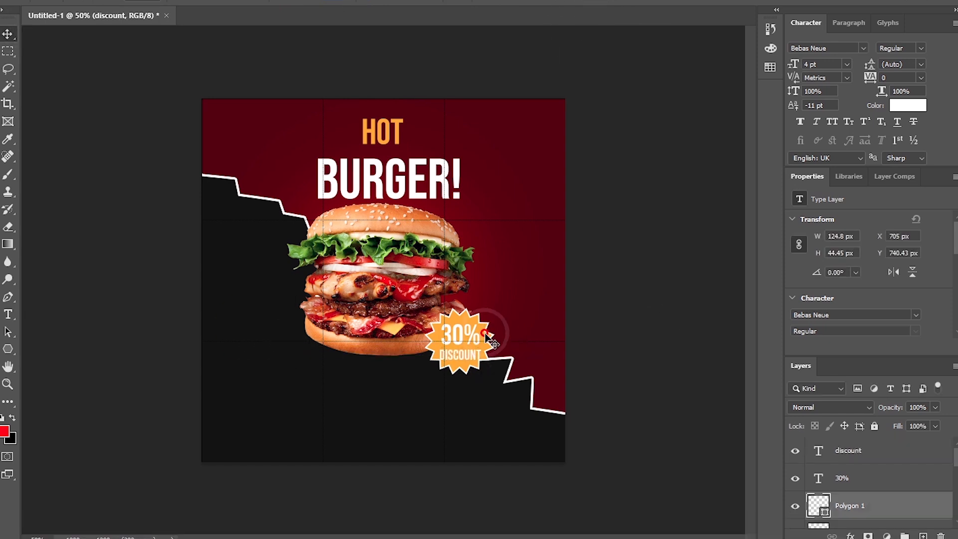
pyautogui.scroll(-2, 868, 295)
pyautogui.press('Up')
pyautogui.press('Up')
pyautogui.press('Up')
pyautogui.press('Up')
pyautogui.press('Up')
pyautogui.press('Up')
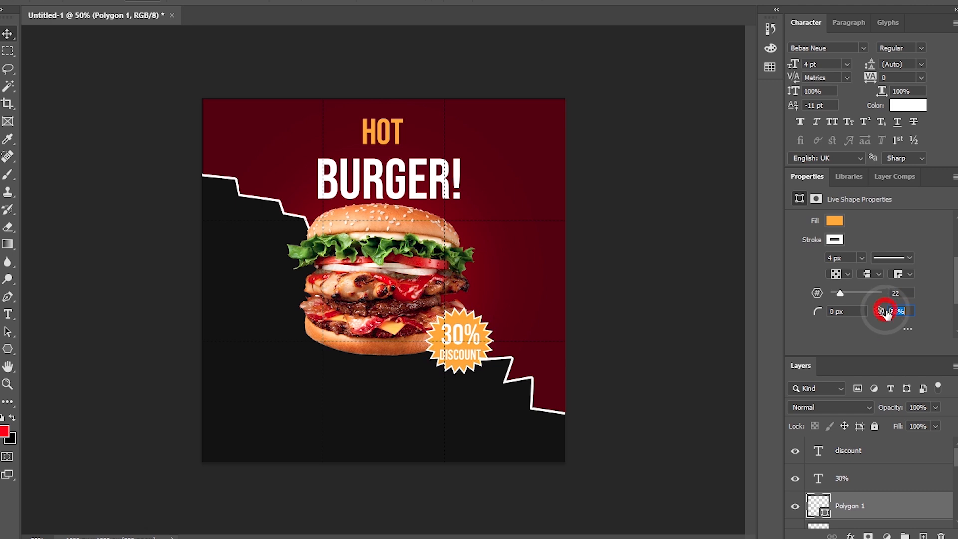
pyautogui.moveTo(860, 273); pyautogui.dragTo(866, 272)
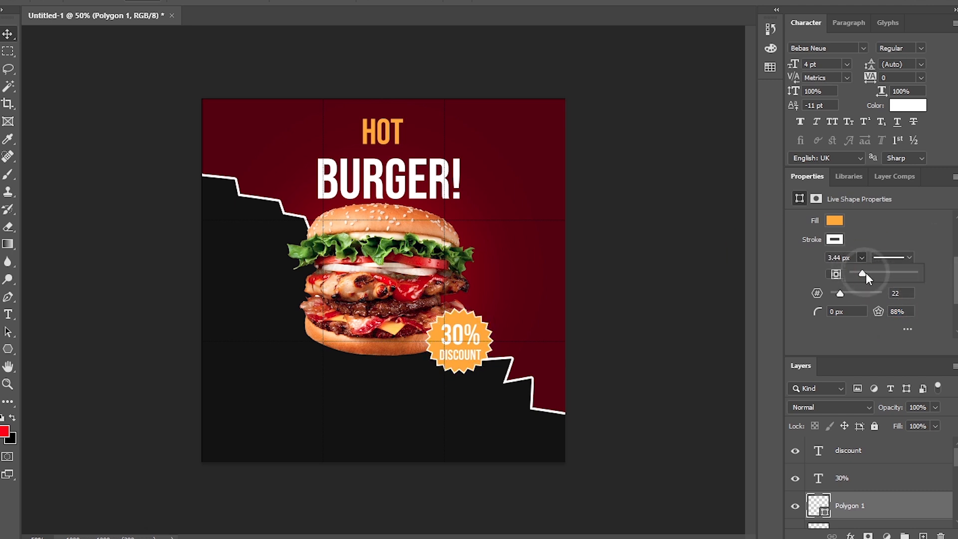
pyautogui.click(637, 361)
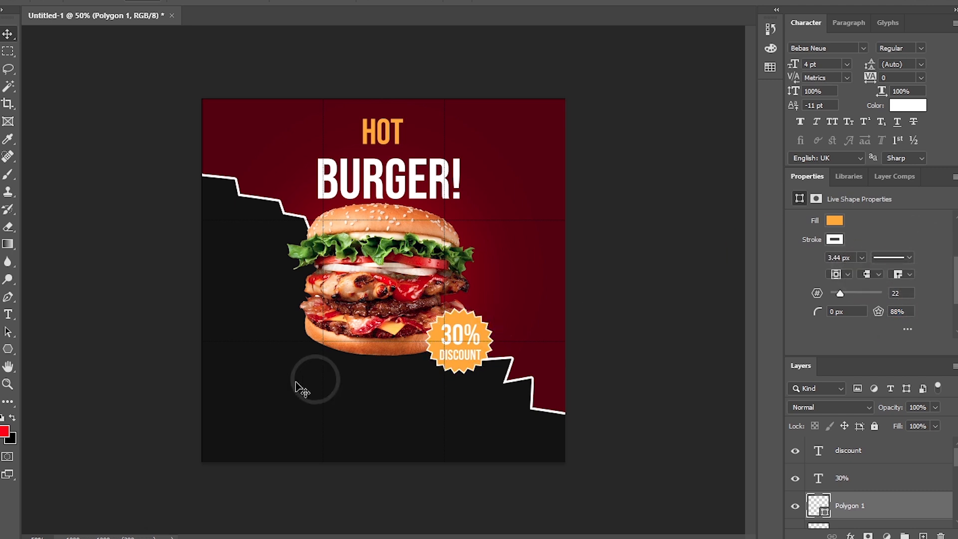
# - Draw a rounded rectangle about 166 × 56 px on a new layer near the canvas's lower-left corner and fill it orange
pyautogui.rightClick(7, 349)
pyautogui.click(50, 361)
pyautogui.click(822, 454)
pyautogui.click(923, 536)
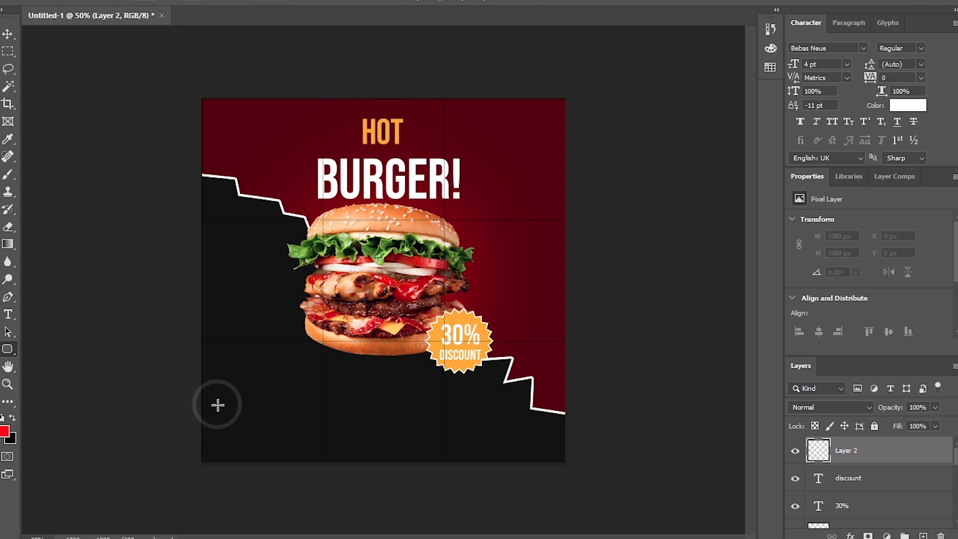
pyautogui.moveTo(276, 423); pyautogui.dragTo(273, 426)
pyautogui.click(834, 317)
pyautogui.click(789, 389)
pyautogui.press('v')
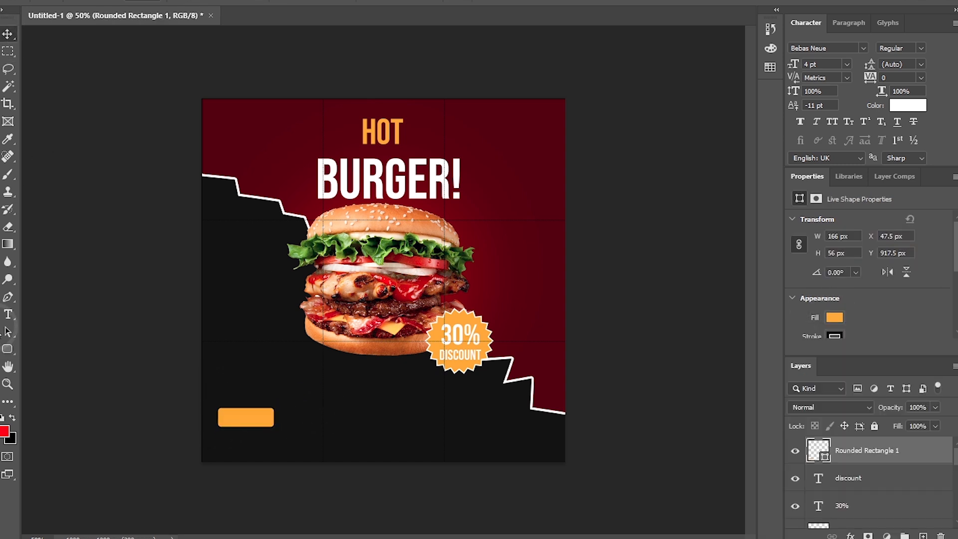
# - Add the text ORDER NOW in white and center it on the orange rounded rectangle
pyautogui.press('t')
pyautogui.click(232, 348)
pyautogui.write('ORDER NOW')
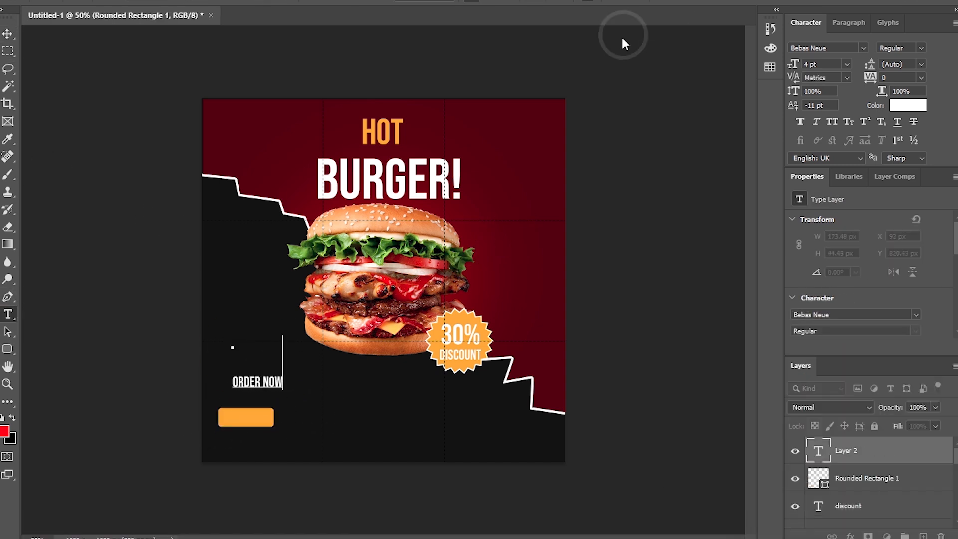
pyautogui.click(7, 34)
pyautogui.moveTo(273, 386); pyautogui.dragTo(264, 421)
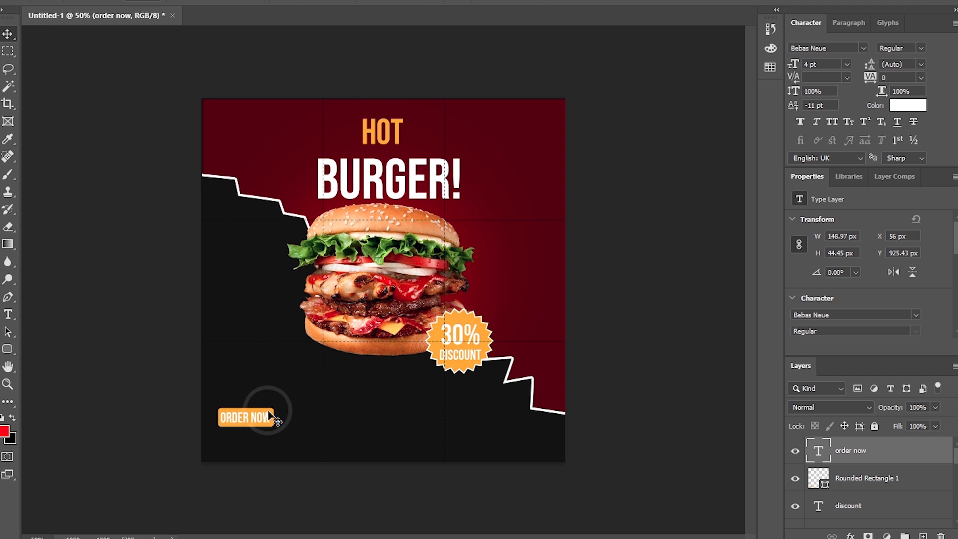
# - Remove the rounded rectangle's stroke, set its corner radii to 21 px and enlarge it slightly around the ORDER NOW text
pyautogui.click(866, 478)
pyautogui.click(834, 316)
pyautogui.click(810, 387)
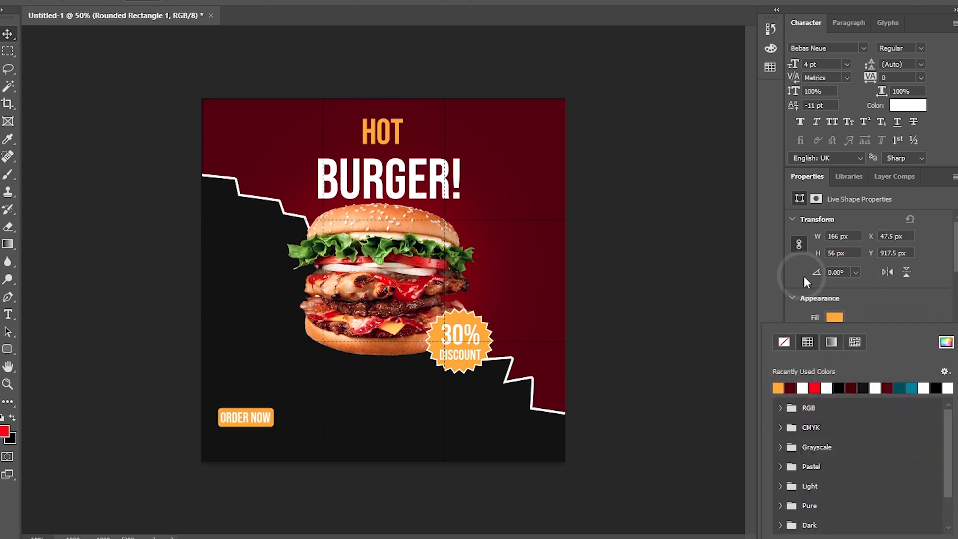
pyautogui.scroll(-3, 804, 276)
pyautogui.click(834, 261)
pyautogui.click(835, 261)
pyautogui.scroll(-2, 821, 279)
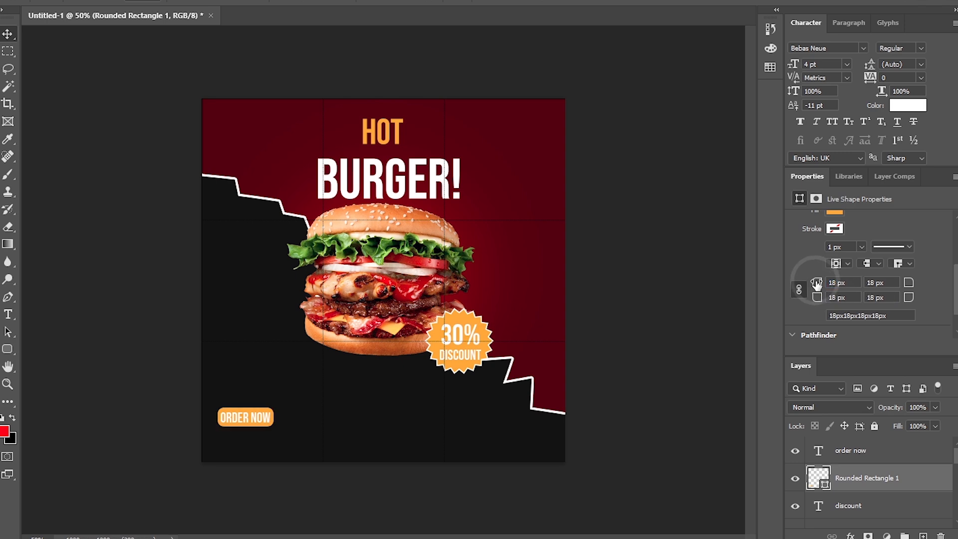
pyautogui.hotkey('ctrl', 't')
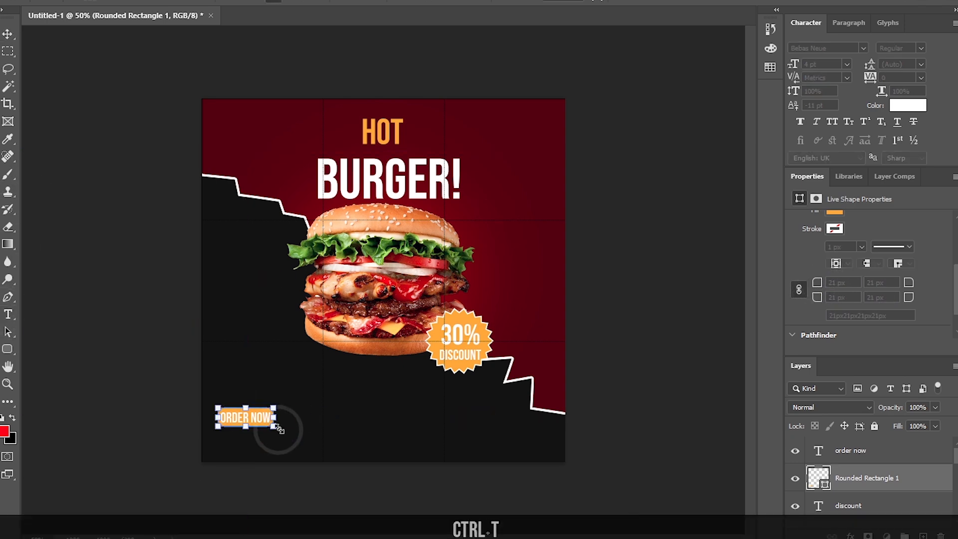
# - Give the ORDER NOW text a 3 px black outside stroke
pyautogui.doubleClick(857, 454)
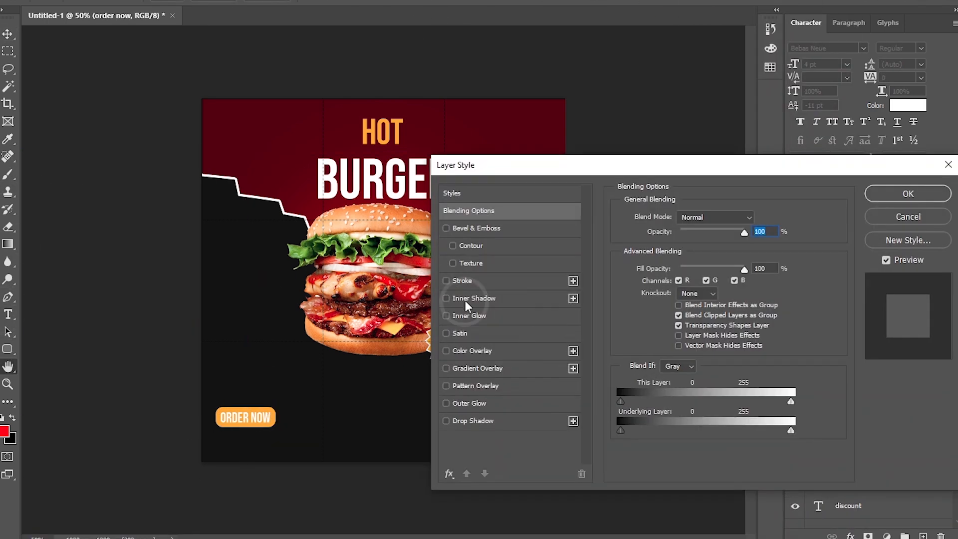
pyautogui.click(462, 281)
pyautogui.click(647, 316)
pyautogui.moveTo(647, 316); pyautogui.dragTo(789, 381)
pyautogui.click(885, 182)
pyautogui.moveTo(674, 218); pyautogui.dragTo(672, 218)
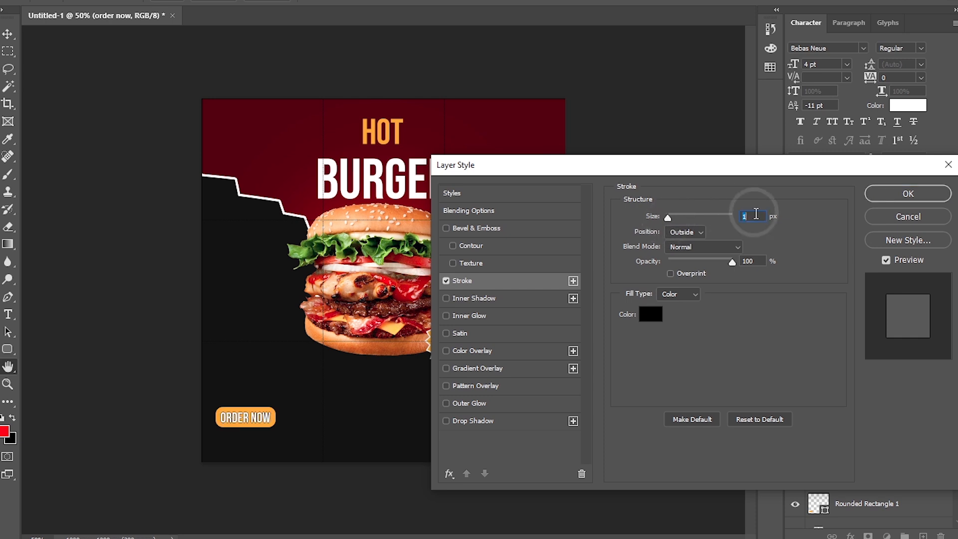
pyautogui.press('pagedown')
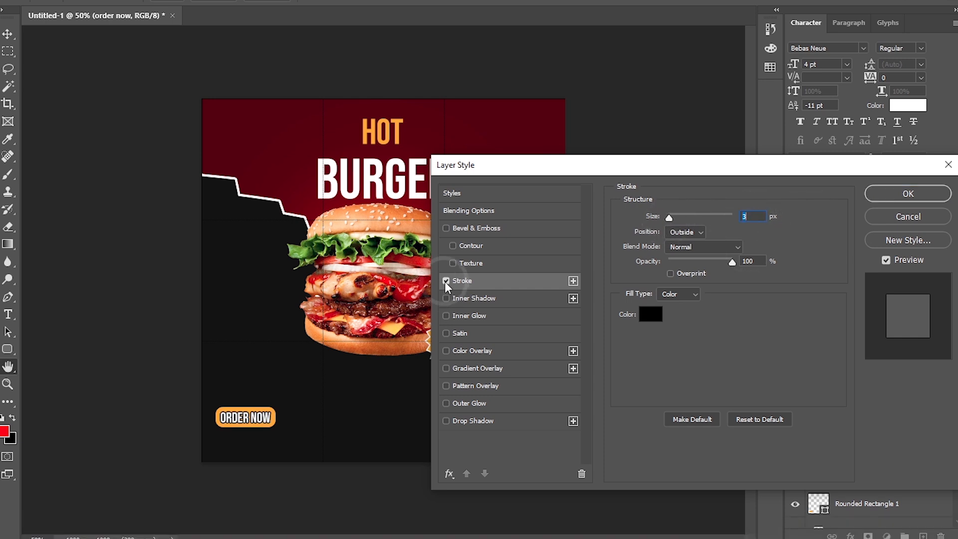
pyautogui.press('Return')
# - Switch to the Chrome browser and search Google Images for call logo png
pyautogui.moveTo(272, 537)
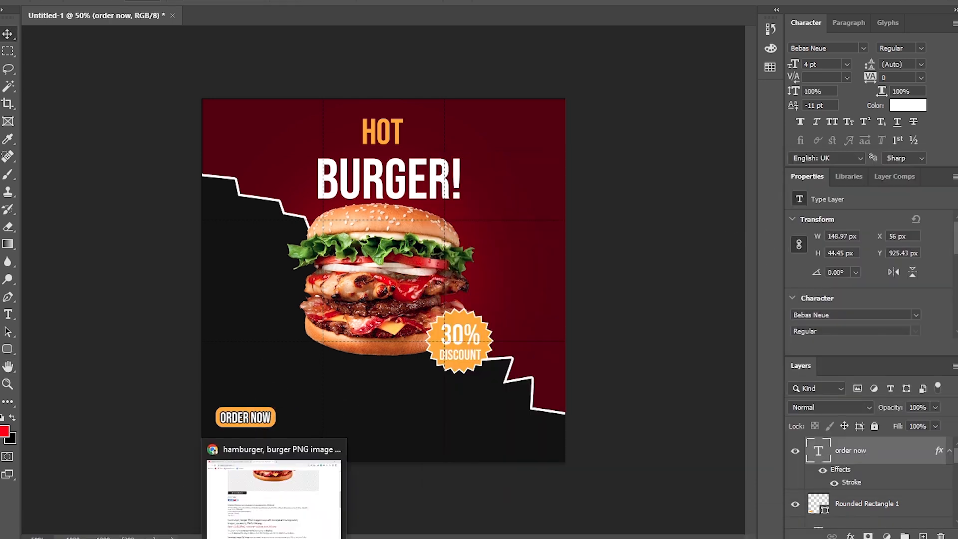
pyautogui.click(272, 494)
pyautogui.tripleClick(267, 75)
pyautogui.write('call')
pyautogui.press('Down')
pyautogui.press('Down')
pyautogui.press('Return')
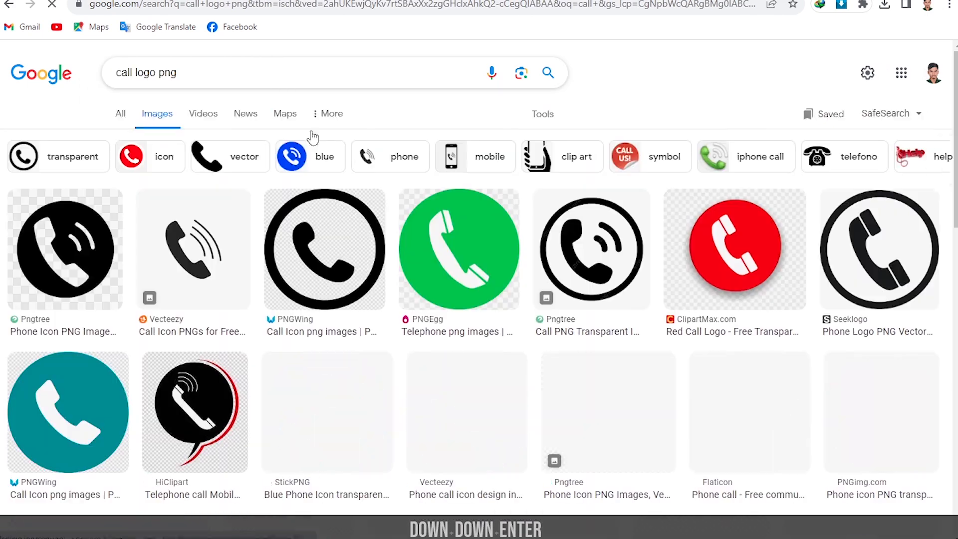
# - Try to copy a black call icon from the image results and paste it into the Photoshop design
pyautogui.scroll(-3, 687, 430)
pyautogui.click(688, 429)
pyautogui.rightClick(724, 297)
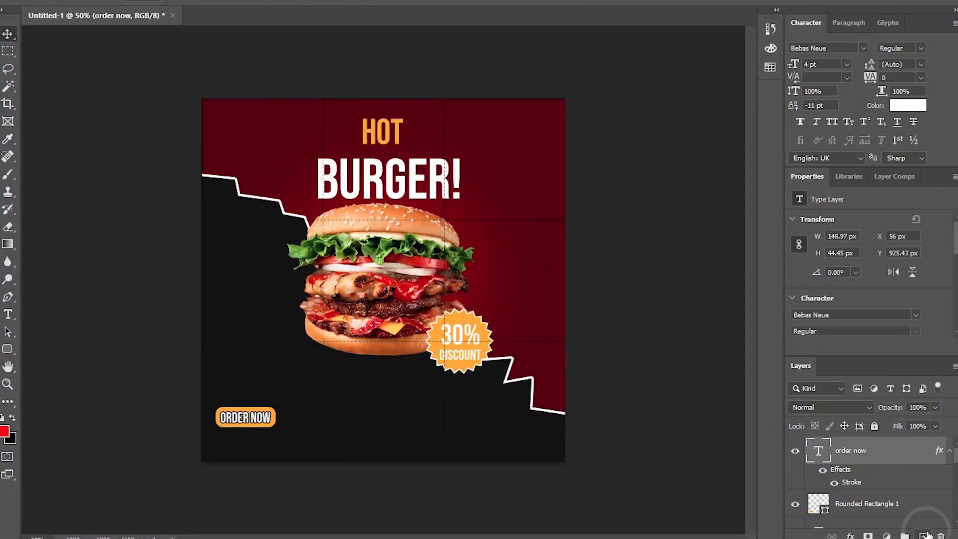
pyautogui.hotkey('ctrl', 'v')
pyautogui.hotkey('ctrl', 'z')
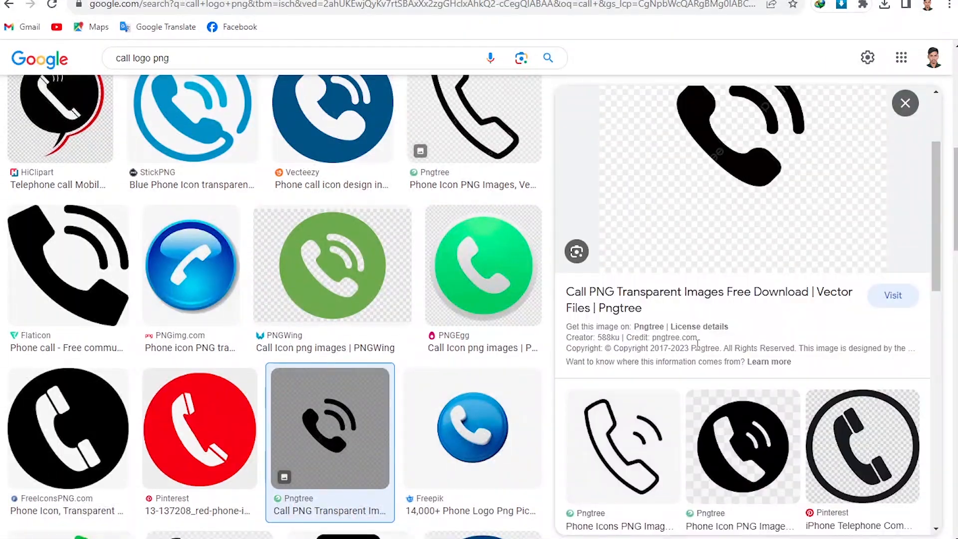
# - Open the black phone-call icon's Flaticon page from the image results and download the icon as a PNG
pyautogui.click(644, 465)
pyautogui.click(67, 265)
pyautogui.click(836, 312)
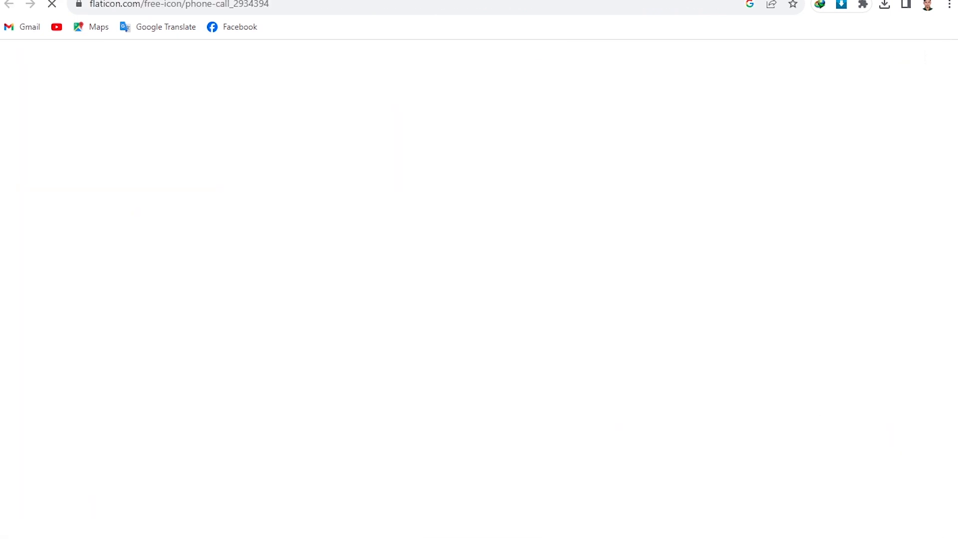
pyautogui.click(917, 90)
pyautogui.click(648, 193)
pyautogui.click(644, 405)
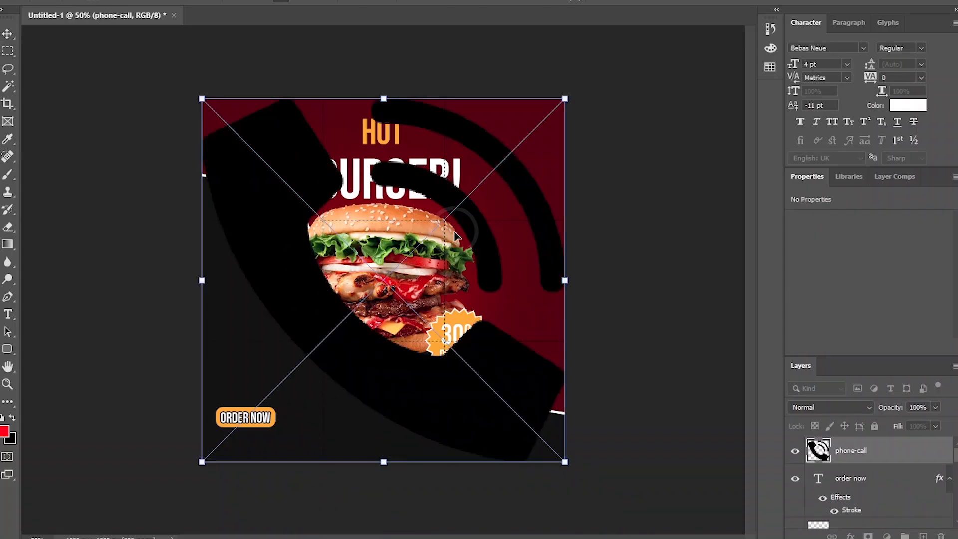
# - Scale the placed phone-call icon to 96 × 96 px in the canvas's lower-left corner and give it a white color overlay
pyautogui.moveTo(564, 97); pyautogui.dragTo(310, 306)
pyautogui.click(635, 5)
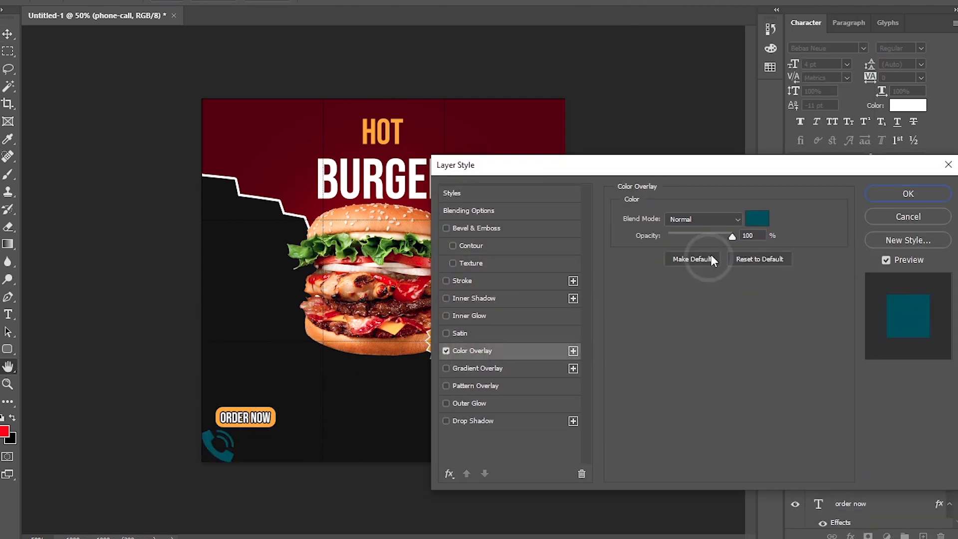
pyautogui.click(759, 218)
pyautogui.click(884, 182)
pyautogui.click(904, 192)
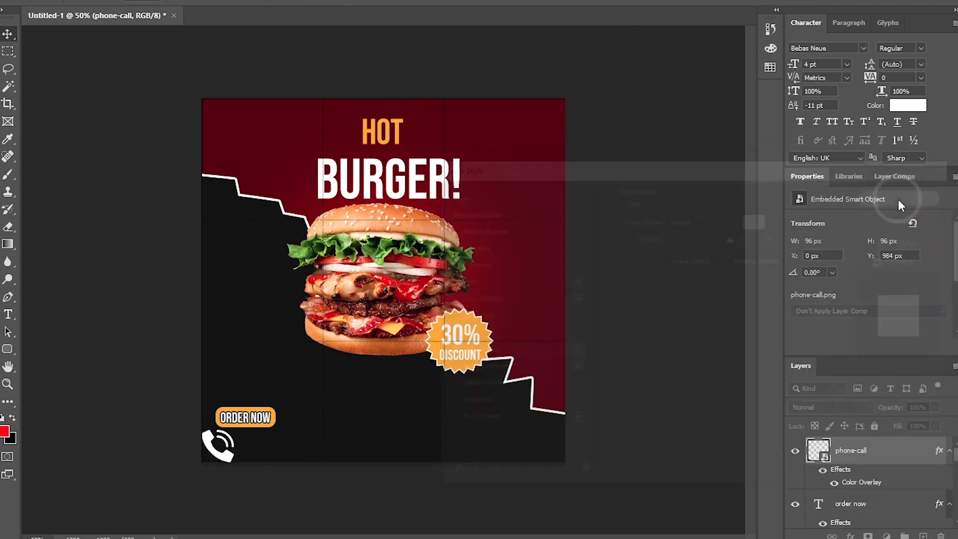
# - Scale the phone-call icon down to 28 × 28 px and place it just below the ORDER NOW button
pyautogui.press('ctrl+KP_Add')
pyautogui.press('ctrl+KP_Add')
pyautogui.moveTo(80, 499); pyautogui.dragTo(383, 280)
pyautogui.hotkey('ctrl', 't')
pyautogui.moveTo(388, 360); pyautogui.dragTo(347, 401)
pyautogui.moveTo(344, 412); pyautogui.dragTo(358, 390)
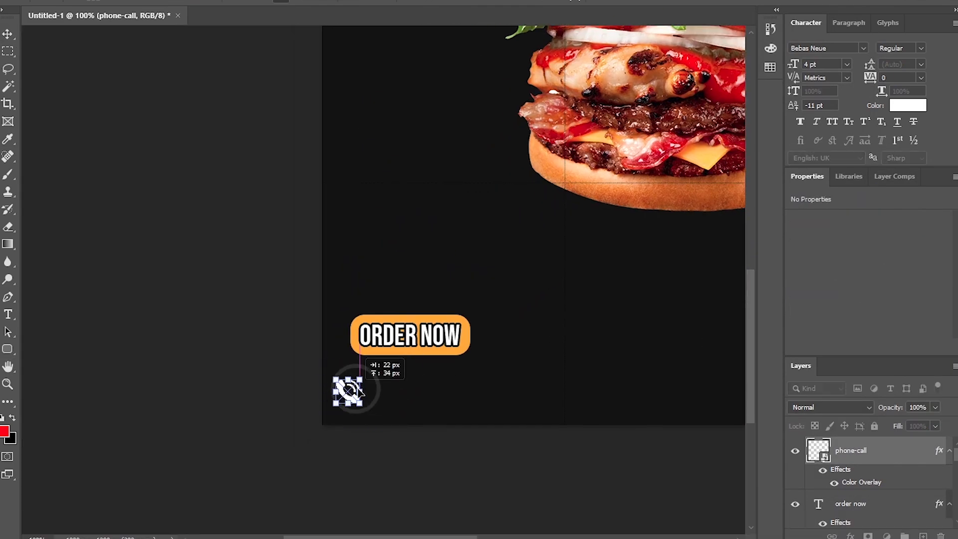
pyautogui.press('Return')
# - Shrink the phone-call icon slightly further, keeping it below the start of the ORDER NOW button
pyautogui.press('ctrl+KP_Add')
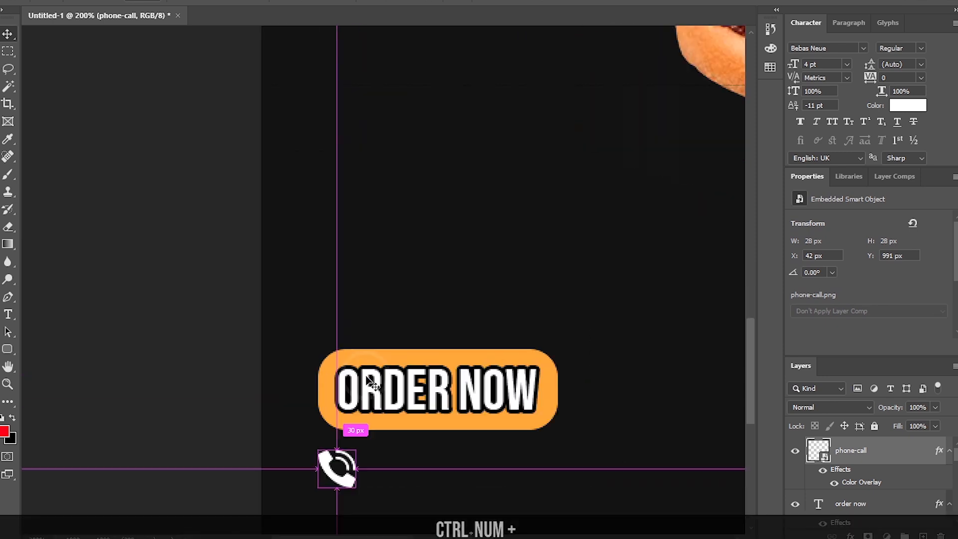
pyautogui.moveTo(349, 481); pyautogui.dragTo(298, 315)
pyautogui.hotkey('ctrl', 't')
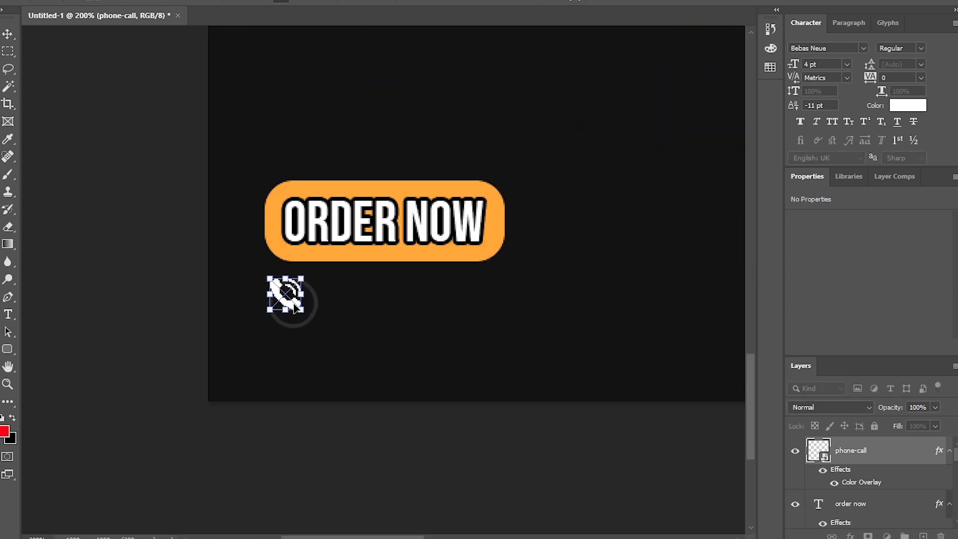
pyautogui.press('Return')
pyautogui.click(13, 319)
pyautogui.click(333, 295)
pyautogui.write('123')
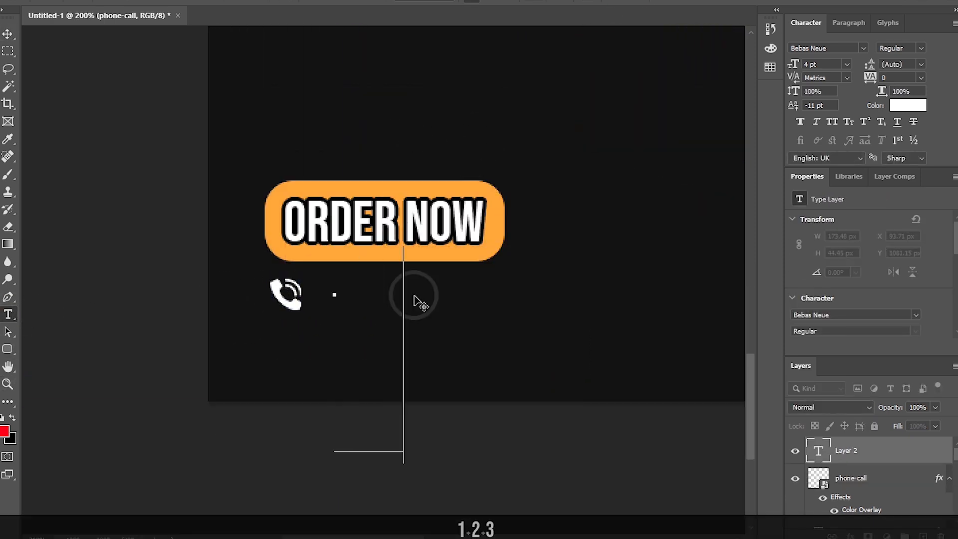
pyautogui.hotkey('ctrl', 'a')
pyautogui.click(611, 4)
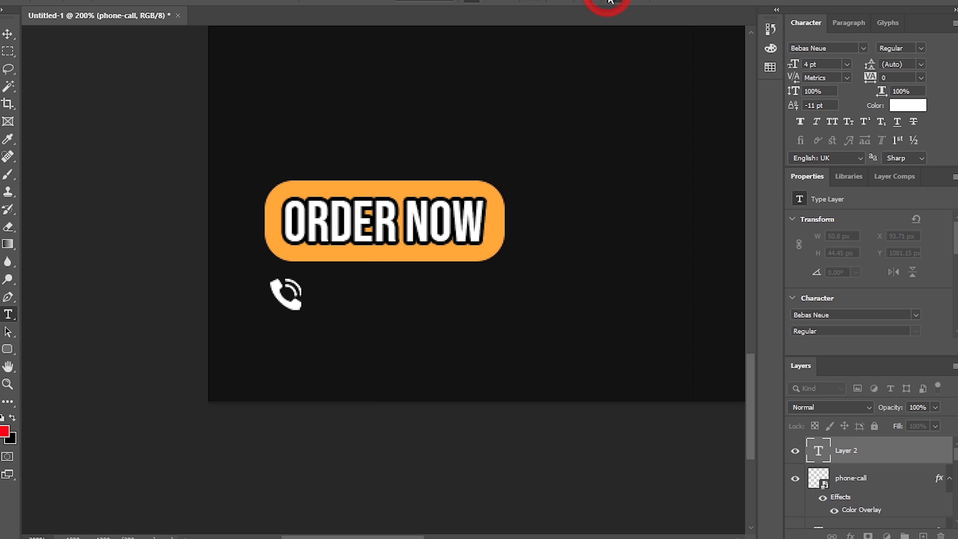
pyautogui.click(383, 305)
pyautogui.write('123')
pyautogui.hotkey('ctrl', 'a')
pyautogui.click(534, 2)
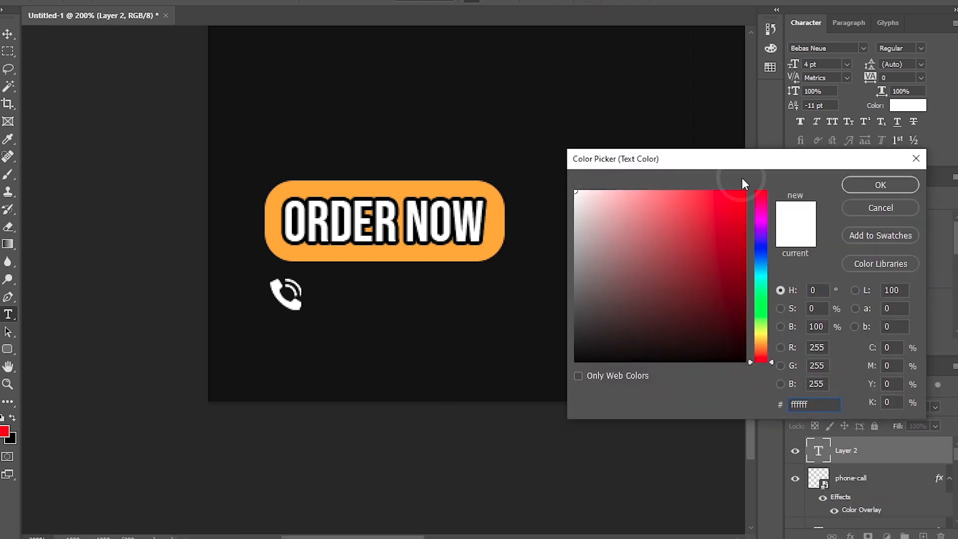
pyautogui.click(880, 185)
pyautogui.click(862, 457)
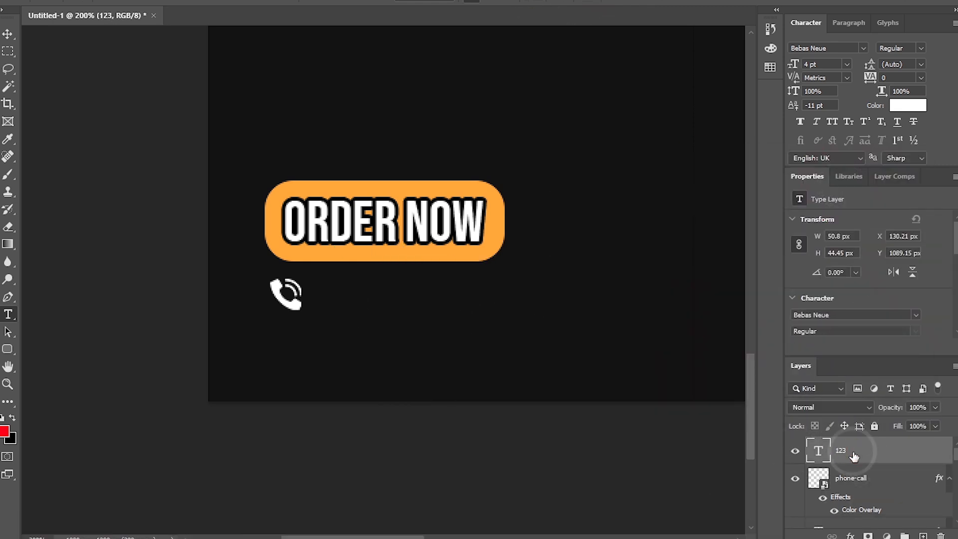
pyautogui.press('Delete')
# - Add a white text layer with placeholder digits in the empty dark area and set its font size to 2 pt
pyautogui.click(545, 99)
pyautogui.write('123')
pyautogui.hotkey('ctrl', 'a')
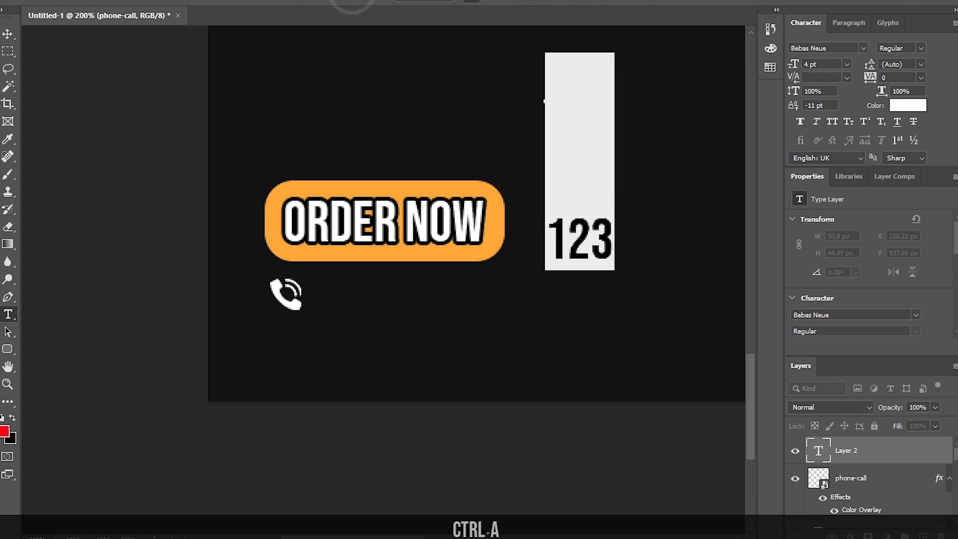
pyautogui.click(352, 1)
pyautogui.click(329, 1)
pyautogui.write('2')
pyautogui.press('Return')
# - Complete the new text as a placeholder contact phone number starting with a plus sign and commit it
pyautogui.click(582, 250)
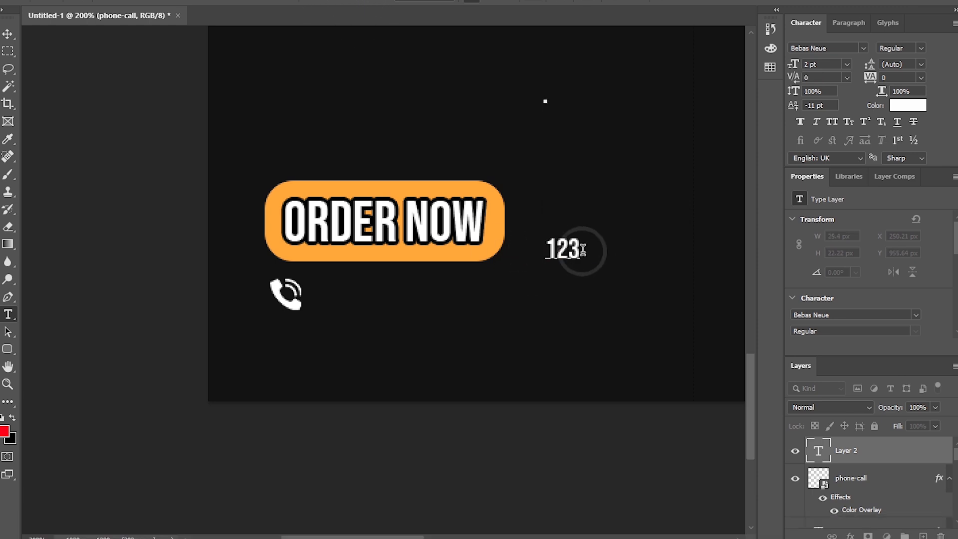
pyautogui.write('+')
pyautogui.click(589, 248)
pyautogui.write('3-123')
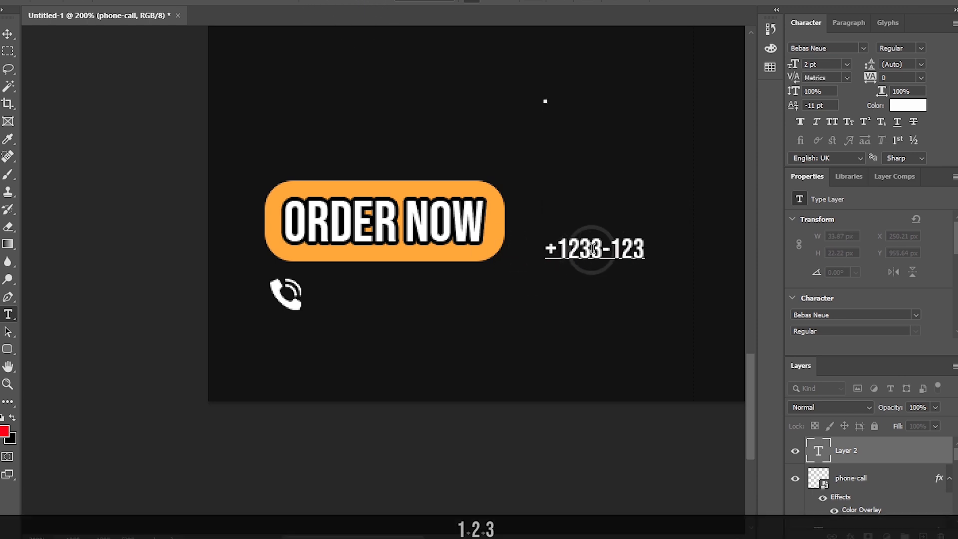
pyautogui.write('2-43')
pyautogui.press('BackSpace')
pyautogui.press('BackSpace')
pyautogui.press('BackSpace')
pyautogui.press('BackSpace')
pyautogui.press('BackSpace')
pyautogui.press('BackSpace')
pyautogui.press('BackSpace')
pyautogui.press('BackSpace')
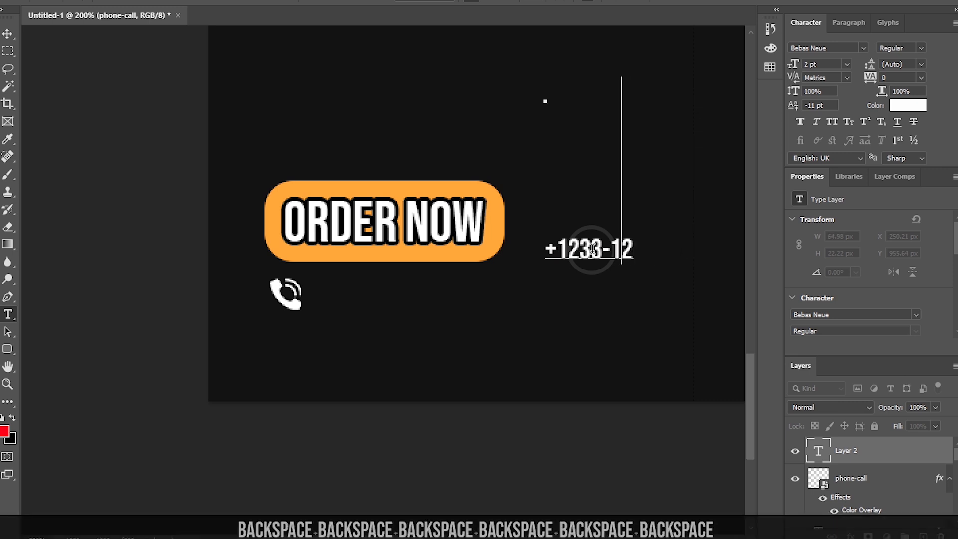
pyautogui.write('3')
pyautogui.press('BackSpace')
pyautogui.press('BackSpace')
pyautogui.press('BackSpace')
pyautogui.press('BackSpace')
pyautogui.write('1233-')
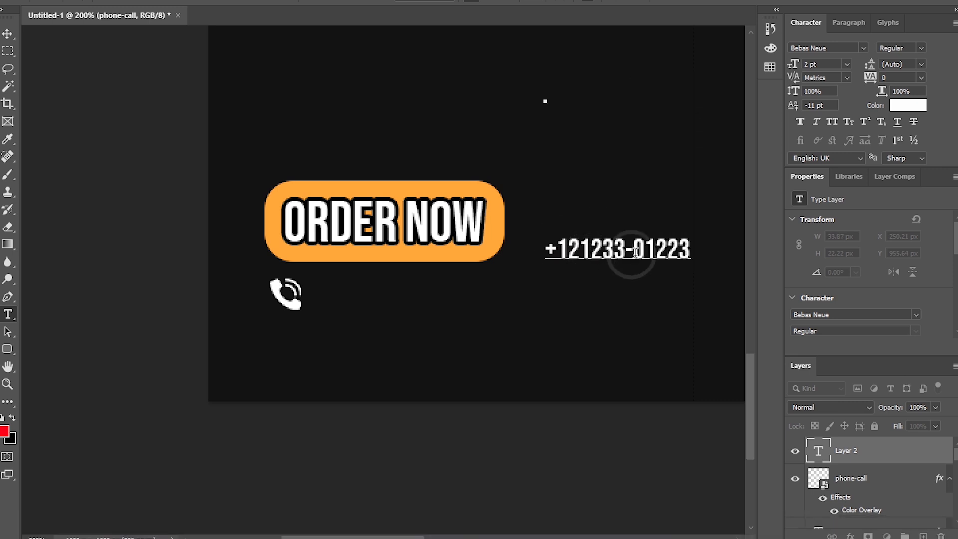
pyautogui.press('BackSpace')
pyautogui.click(636, 54)
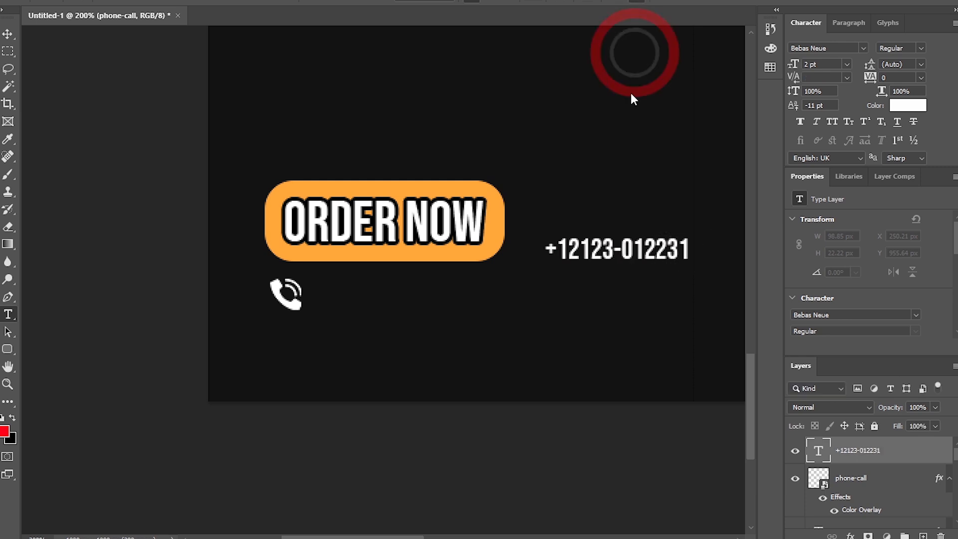
# - Move the phone number text next to the phone-call icon below the ORDER NOW button
pyautogui.press('v')
pyautogui.moveTo(597, 241); pyautogui.dragTo(364, 281)
pyautogui.click(532, 328)
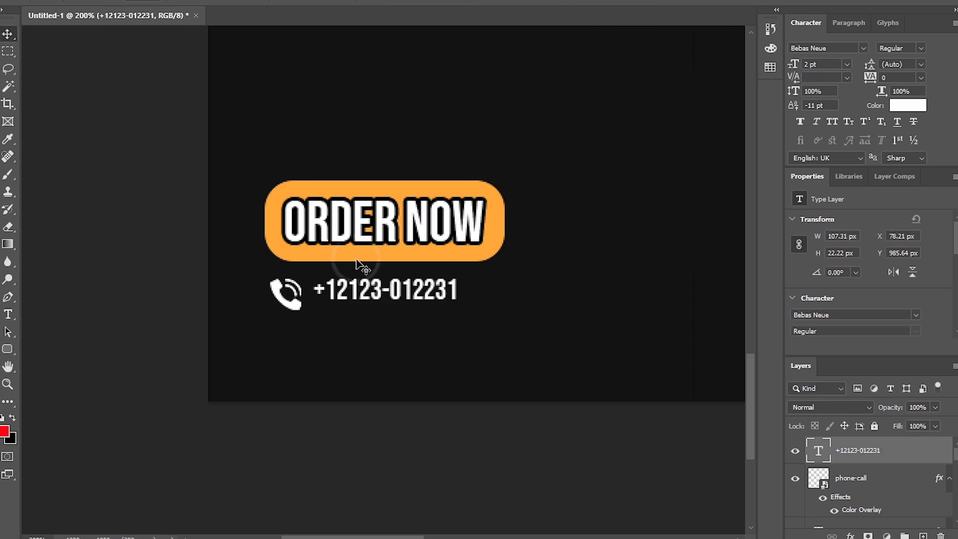
# - Try enlarging the phone number text to 3 pt and moving it down level with the phone-call icon
pyautogui.tripleClick(369, 296)
pyautogui.click(324, 2)
pyautogui.write('3')
pyautogui.click(289, 184)
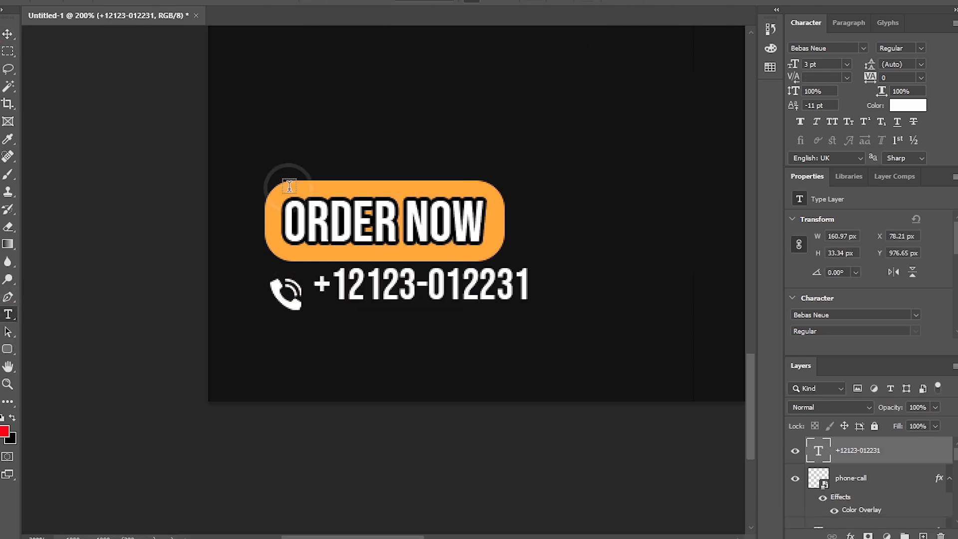
pyautogui.press('v')
pyautogui.moveTo(411, 283); pyautogui.dragTo(414, 291)
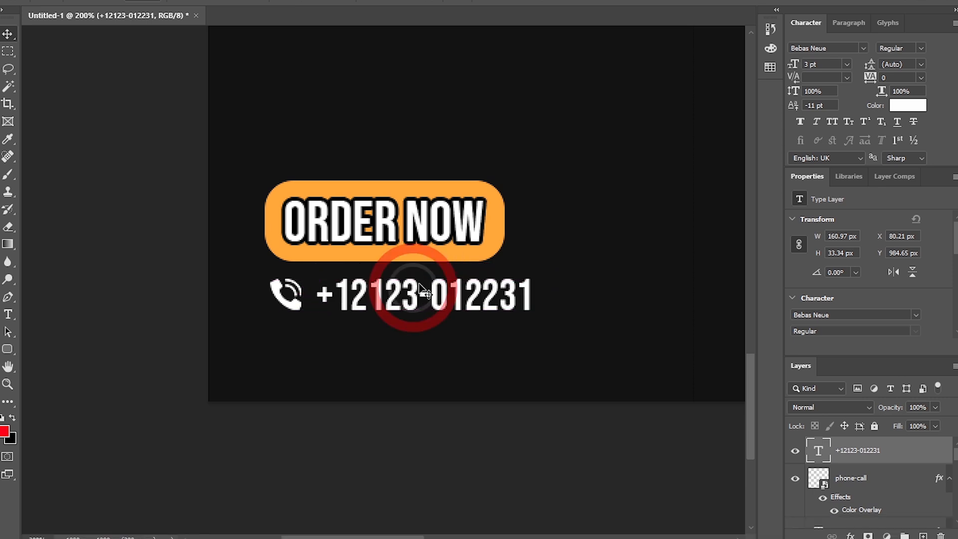
# - Nudge the phone number text up and left, and undo the nudges together with the preceding move
pyautogui.press('Up')
pyautogui.press('Left')
pyautogui.press('Left')
pyautogui.press('Left')
pyautogui.press('Left')
pyautogui.hotkey('ctrl', 'z')
pyautogui.hotkey('ctrl', 'z')
pyautogui.hotkey('ctrl', 'z')
pyautogui.hotkey('ctrl', 'z')
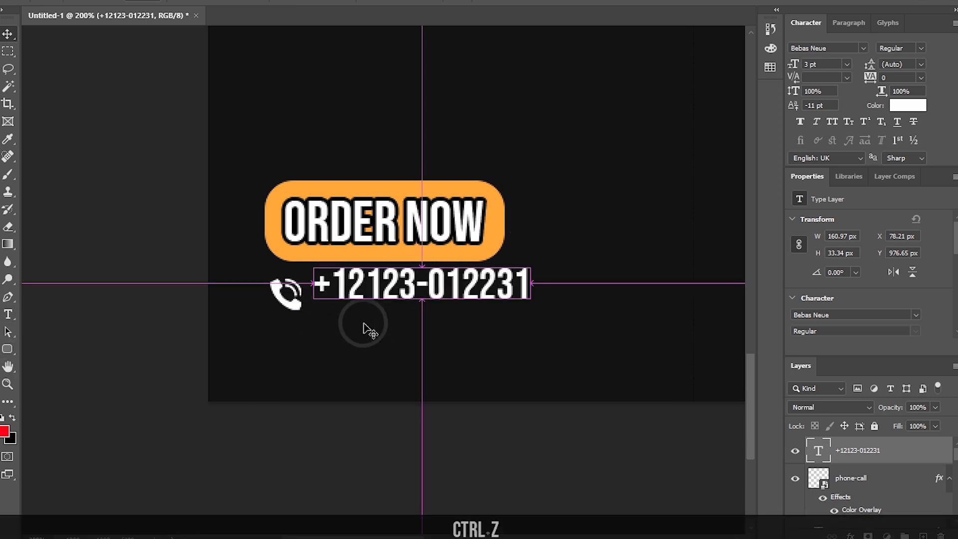
# - Set the phone number text to 3 pt and align it with the phone-call icon at X 77.21 px, Y 983.65 px
pyautogui.click(8, 314)
pyautogui.click(424, 289)
pyautogui.hotkey('ctrl', 'a')
pyautogui.click(319, 3)
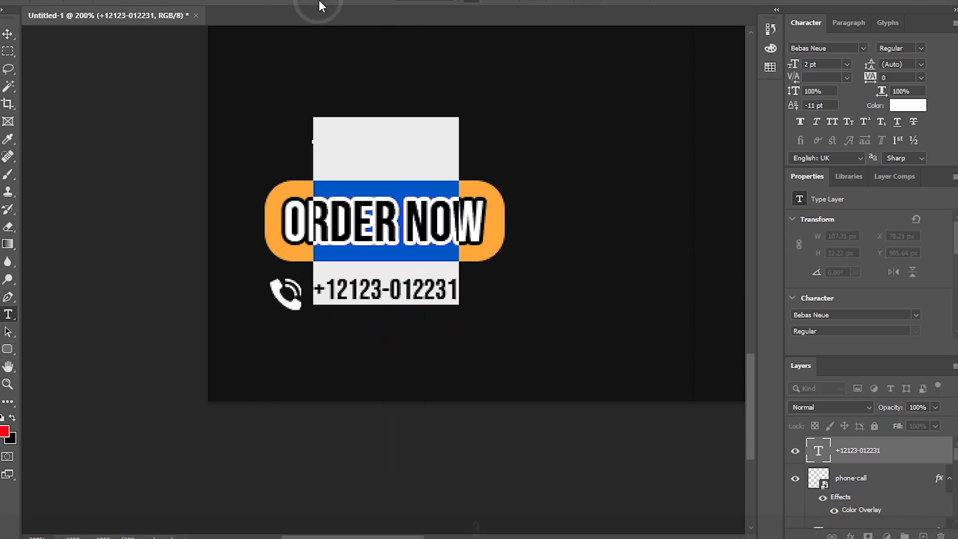
pyautogui.write('3')
pyautogui.hotkey('ctrl', 'Return')
pyautogui.moveTo(471, 270); pyautogui.dragTo(472, 280)
pyautogui.press('Left')
pyautogui.press('Left')
pyautogui.press('Up')
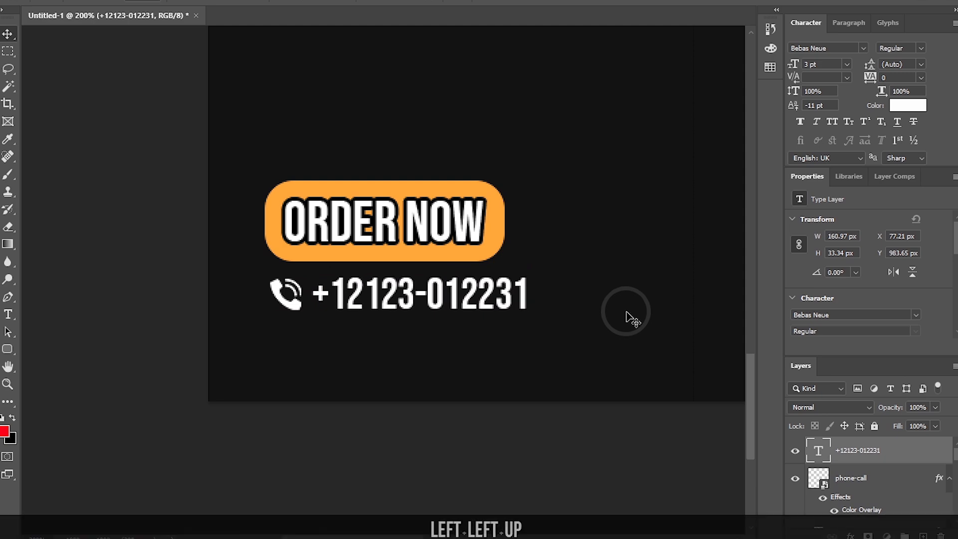
# - Create a small polygon shape 41 px high near the canvas's upper-left corner
pyautogui.hotkey('ctrl', '-')
pyautogui.hotkey('ctrl', '-')
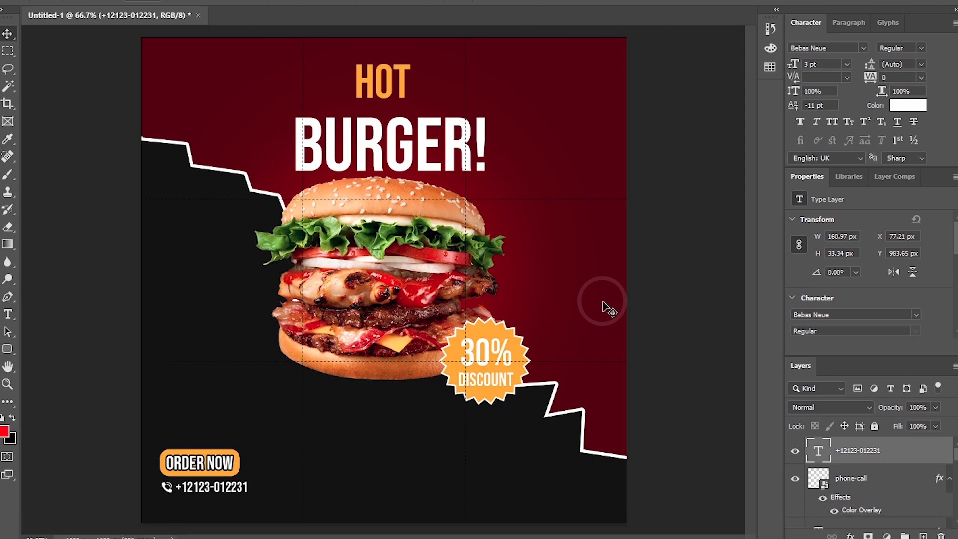
pyautogui.rightClick(8, 349)
pyautogui.click(46, 391)
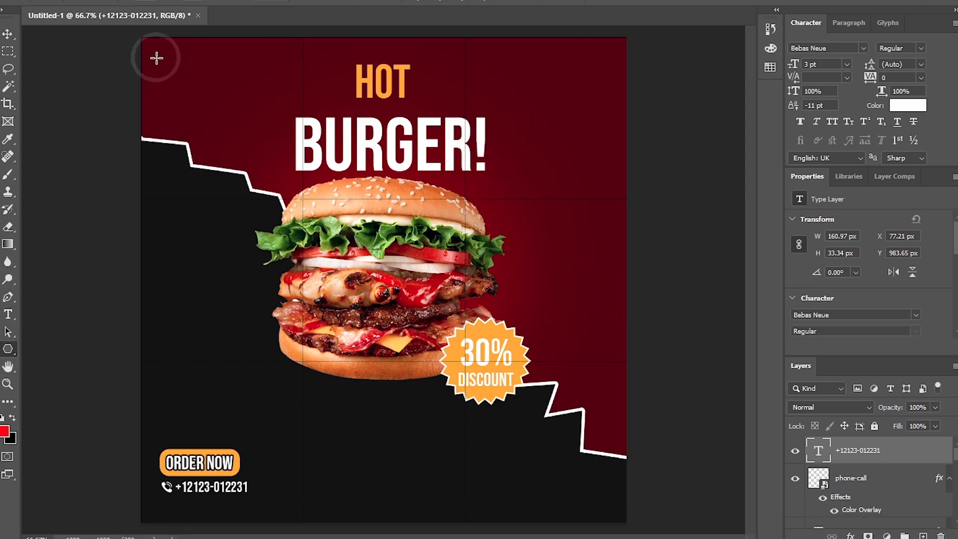
pyautogui.click(154, 54)
pyautogui.press('Return')
# - Remove the polygon's fill and give its white outline a 4 px stroke width
pyautogui.scroll(-1, 838, 279)
pyautogui.click(835, 285)
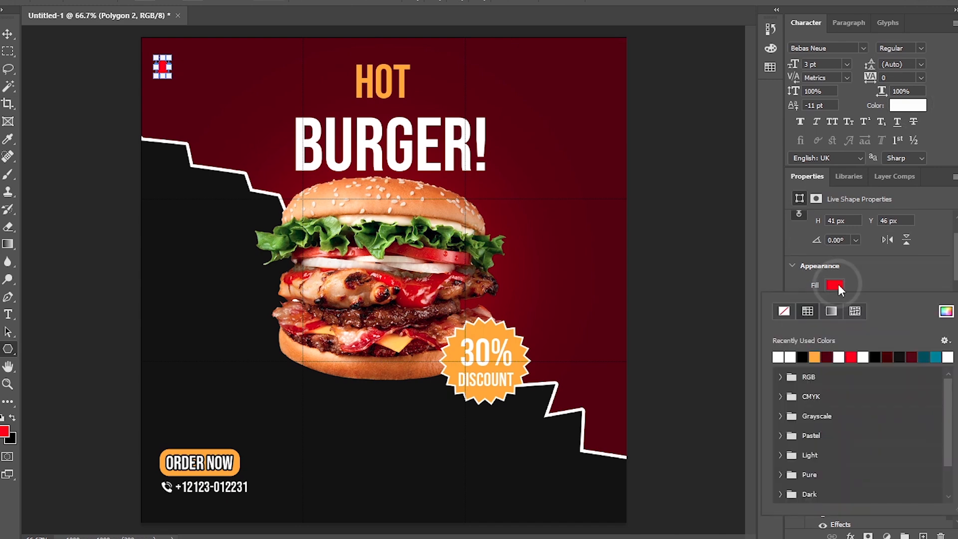
pyautogui.click(786, 311)
pyautogui.click(829, 323)
pyautogui.write('4')
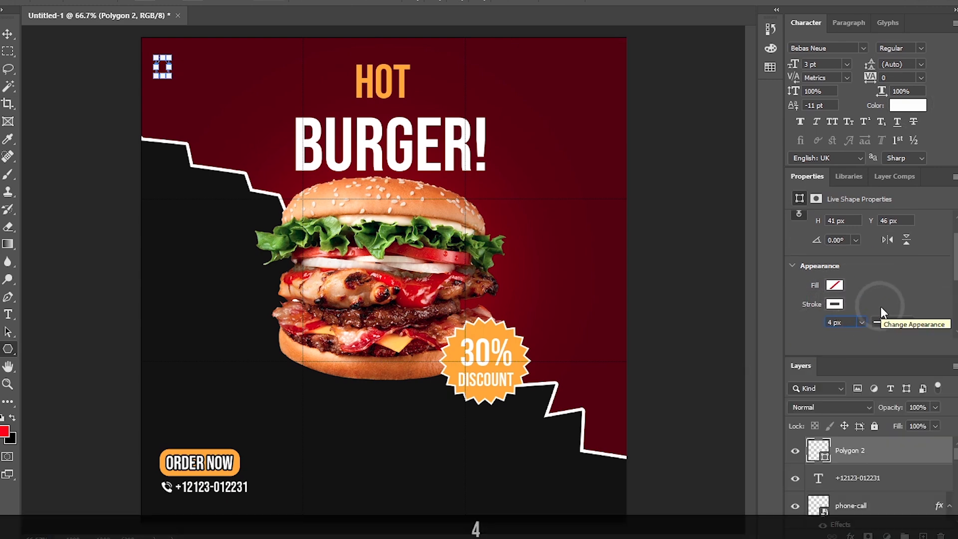
pyautogui.press('Return')
# - Turn the polygon into a triangle with 3 sides and a 6 px corner radius
pyautogui.scroll(-2, 884, 302)
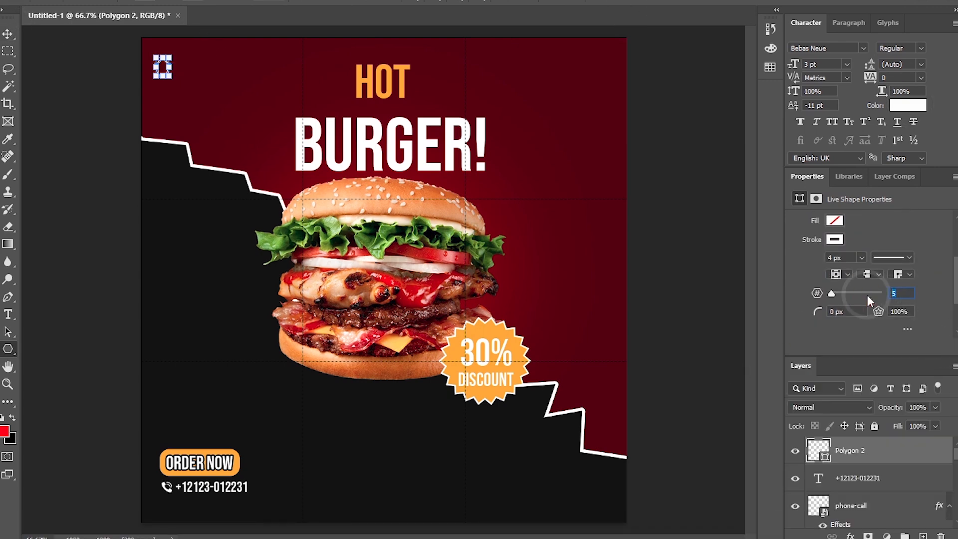
pyautogui.scroll(-2, 924, 279)
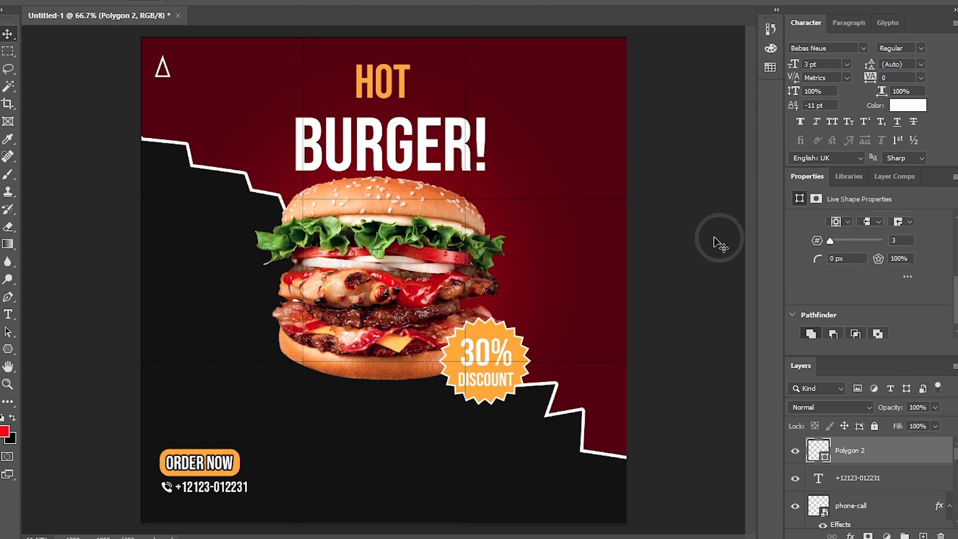
pyautogui.moveTo(819, 258); pyautogui.dragTo(830, 258)
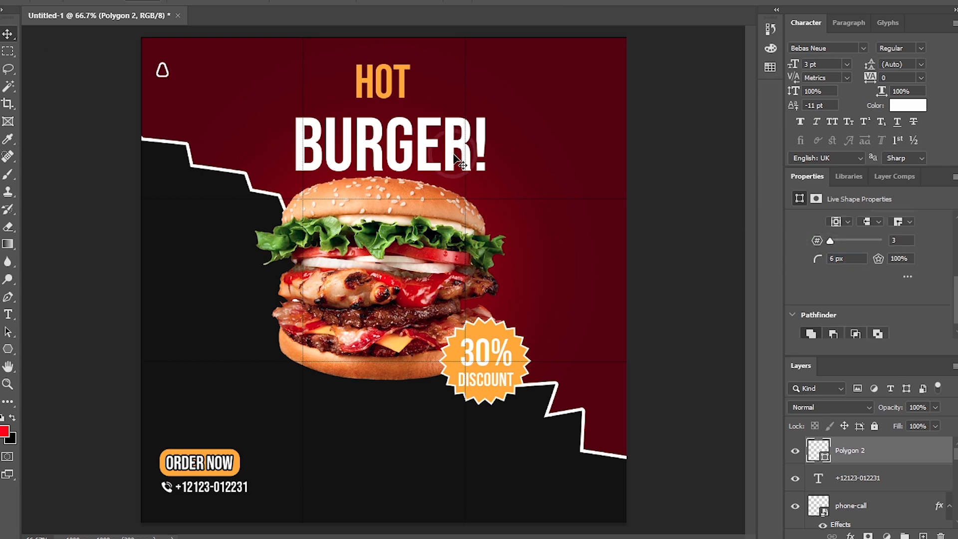
# - Draw an outlined rounded rectangle about 42 × 65 px directly below the small triangle
pyautogui.hotkey('ctrl', '+')
pyautogui.hotkey('ctrl', '+')
pyautogui.press('space')
pyautogui.moveTo(196, 107); pyautogui.dragTo(333, 198)
pyautogui.rightClick(7, 348)
pyautogui.click(51, 364)
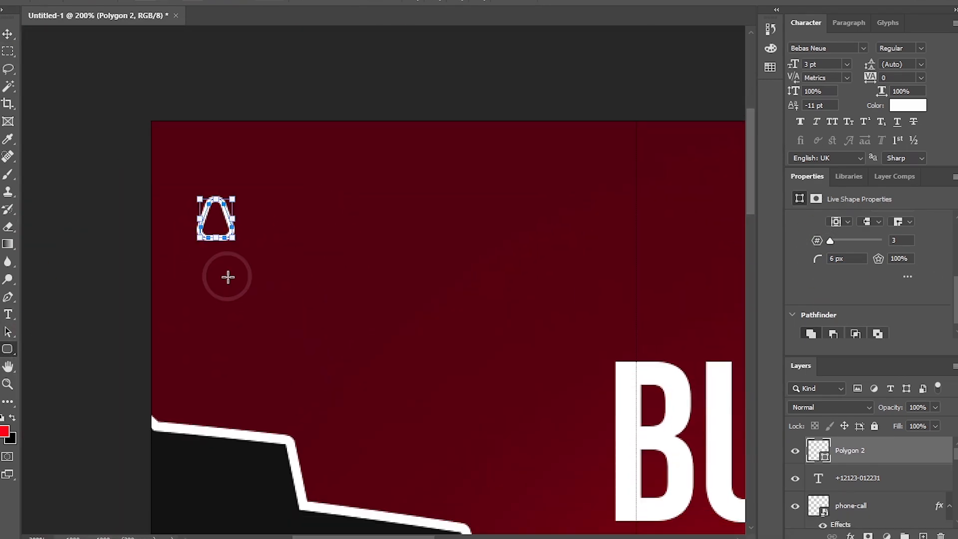
pyautogui.moveTo(185, 253); pyautogui.dragTo(245, 343)
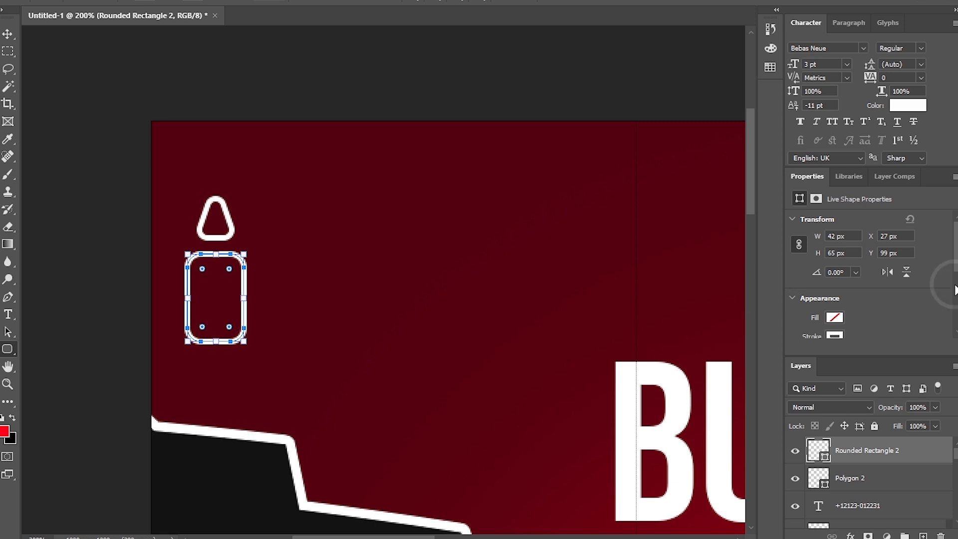
# - Warp the rounded rectangle so its upper corners flare outward and its lower end narrows like a cup
pyautogui.click(7, 35)
pyautogui.hotkey('ctrl', 't')
pyautogui.rightClick(242, 301)
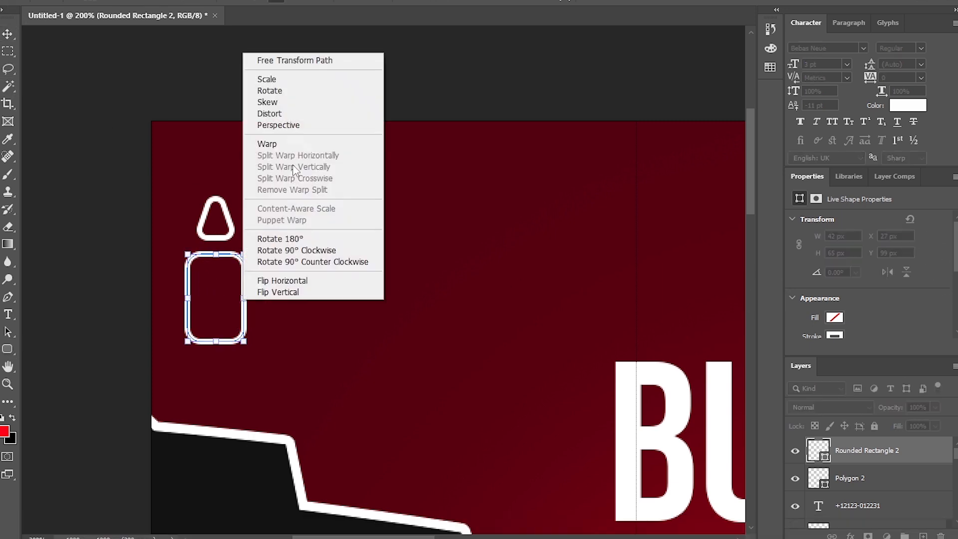
pyautogui.click(270, 143)
pyautogui.moveTo(244, 254); pyautogui.dragTo(247, 240)
pyautogui.moveTo(188, 254); pyautogui.dragTo(184, 240)
pyautogui.moveTo(244, 342); pyautogui.dragTo(237, 341)
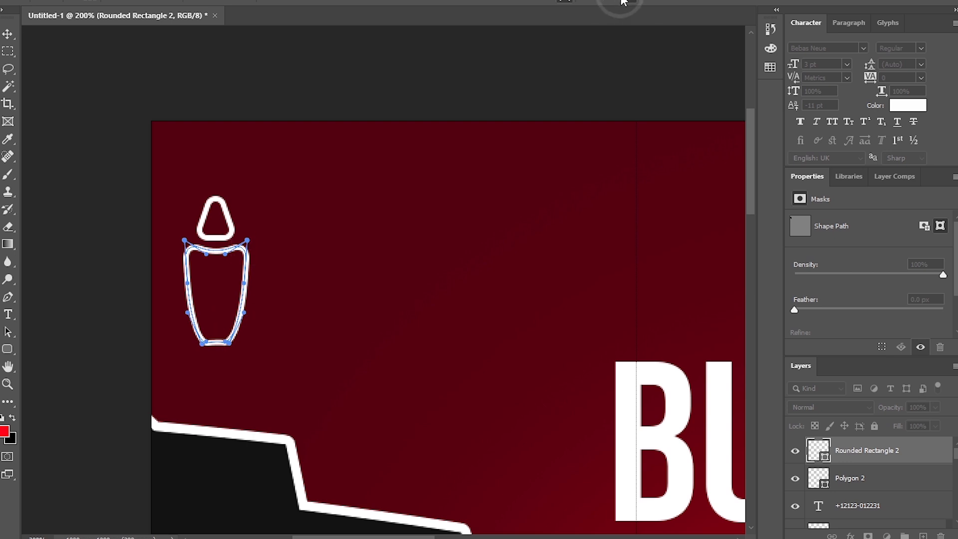
# - Reduce the height of the warped cup shape to make it squatter and commit the transform
pyautogui.hotkey('ctrl', 't')
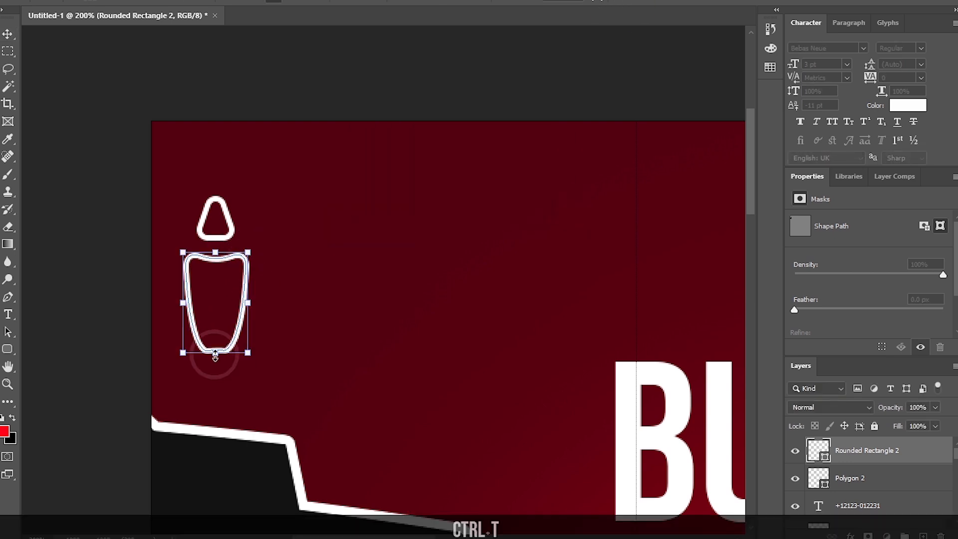
pyautogui.moveTo(215, 354); pyautogui.dragTo(219, 315)
pyautogui.click(659, 3)
# - Scale the small triangle to about 18 × 15 px and center it just above the cup shape
pyautogui.click(230, 220)
pyautogui.hotkey('ctrl', 't')
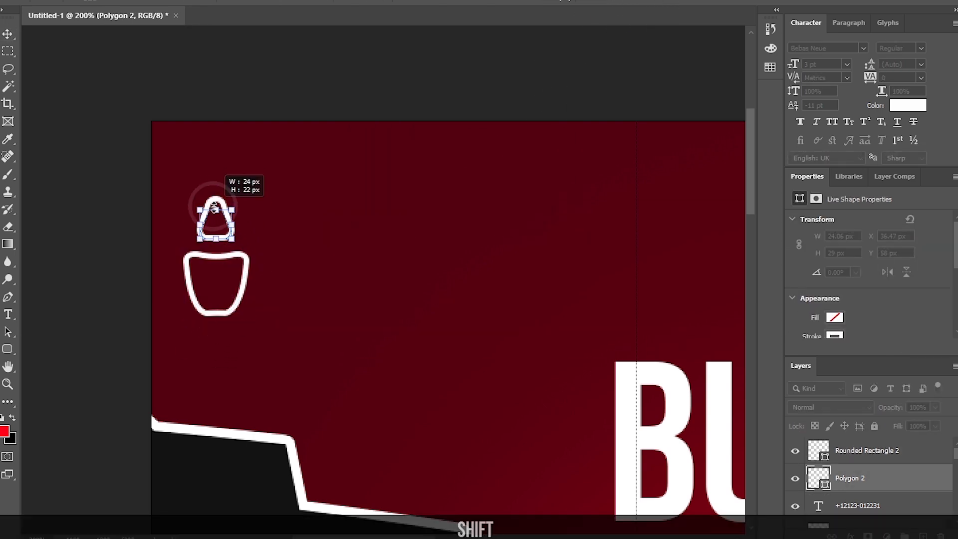
pyautogui.moveTo(218, 219); pyautogui.dragTo(218, 221)
pyautogui.click(629, 2)
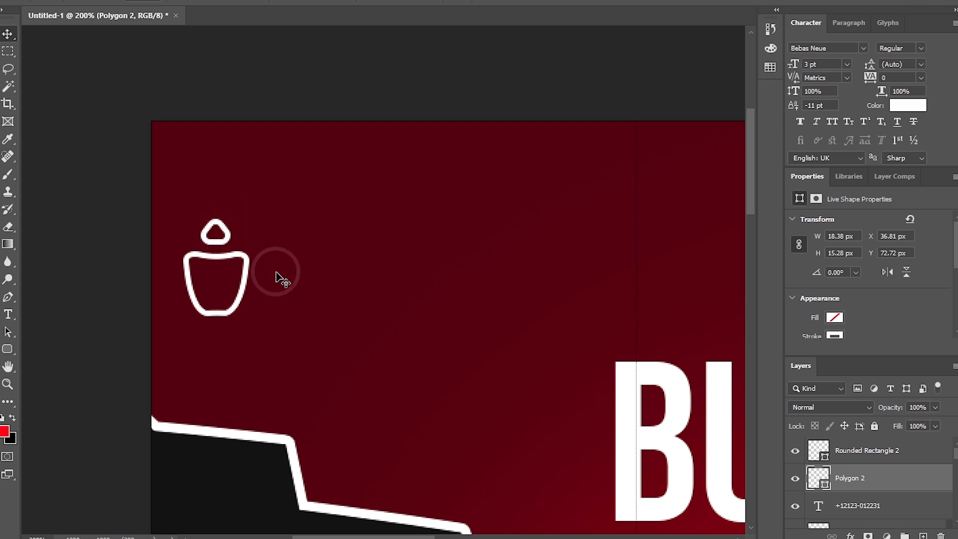
# - Draw a flat rounded rectangle about 61 × 13 px just below the cup shape
pyautogui.rightClick(7, 349)
pyautogui.click(65, 361)
pyautogui.click(208, 341)
pyautogui.click(514, 235)
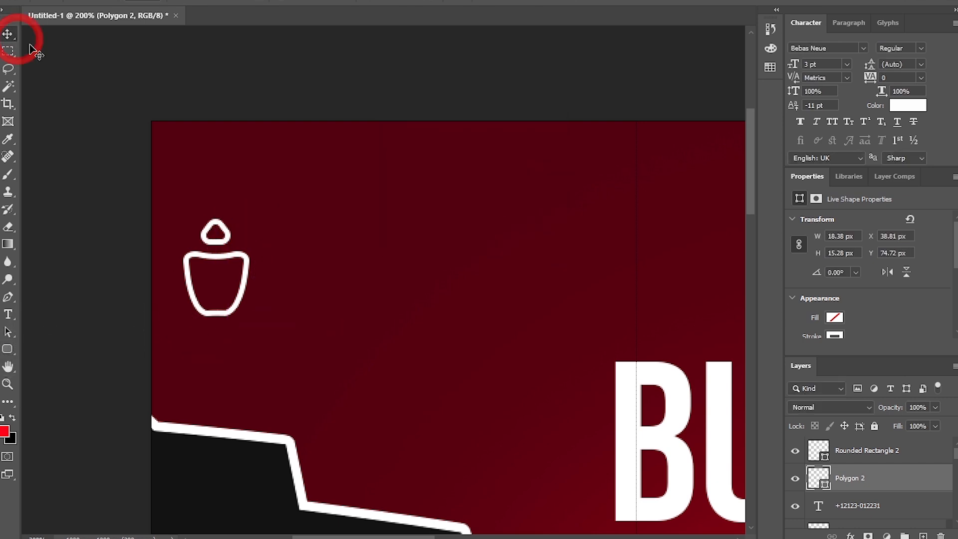
pyautogui.click(802, 451)
pyautogui.hotkey('ctrl', 'shift', 'alt', 'n')
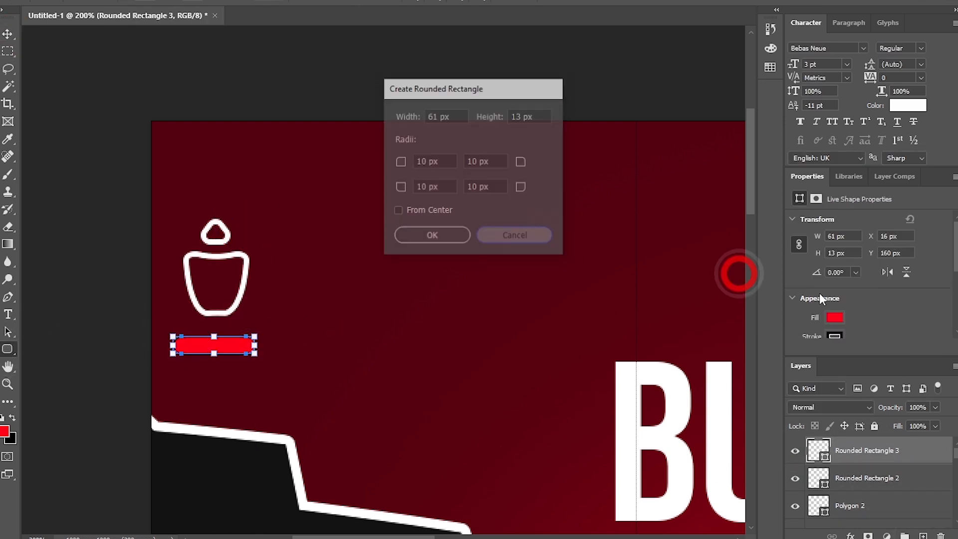
# - Give the flat rounded rectangle below the cup no fill and a white 4 px stroke
pyautogui.scroll(-1, 819, 292)
pyautogui.click(834, 296)
pyautogui.click(783, 322)
pyautogui.click(835, 314)
pyautogui.click(782, 385)
pyautogui.moveTo(834, 333); pyautogui.dragTo(823, 334)
pyautogui.write('4')
pyautogui.press('Return')
pyautogui.press('v')
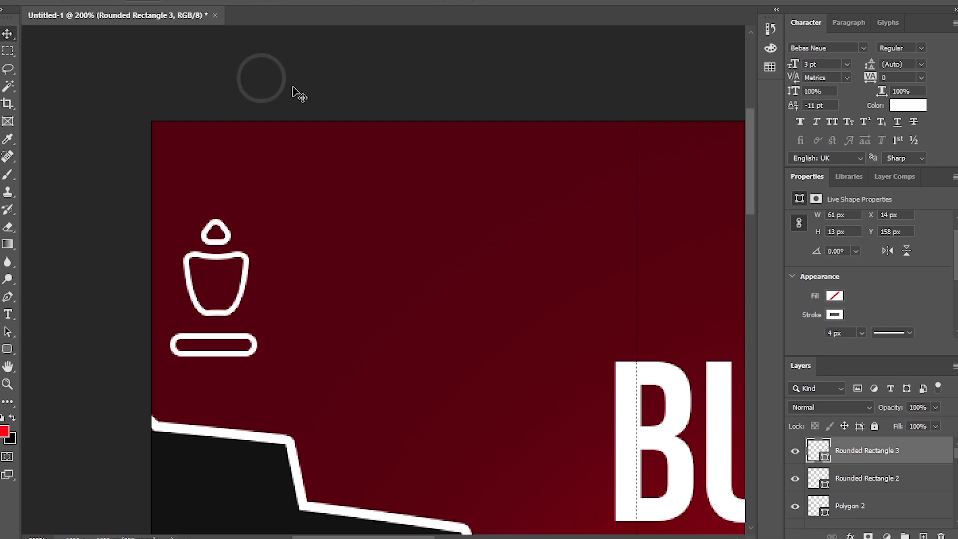
# - Warp the outlined rounded rectangle into a saucer shape with raised ends and a sagging middle, and accept converting it to a regular path
pyautogui.hotkey('ctrl', 't')
pyautogui.rightClick(254, 348)
pyautogui.click(274, 191)
pyautogui.moveTo(257, 340); pyautogui.dragTo(374, 334)
pyautogui.hotkey('ctrl', 'z')
pyautogui.hotkey('ctrl', '+')
pyautogui.press('space')
pyautogui.moveTo(193, 348); pyautogui.dragTo(191, 343)
pyautogui.moveTo(309, 385); pyautogui.dragTo(309, 383)
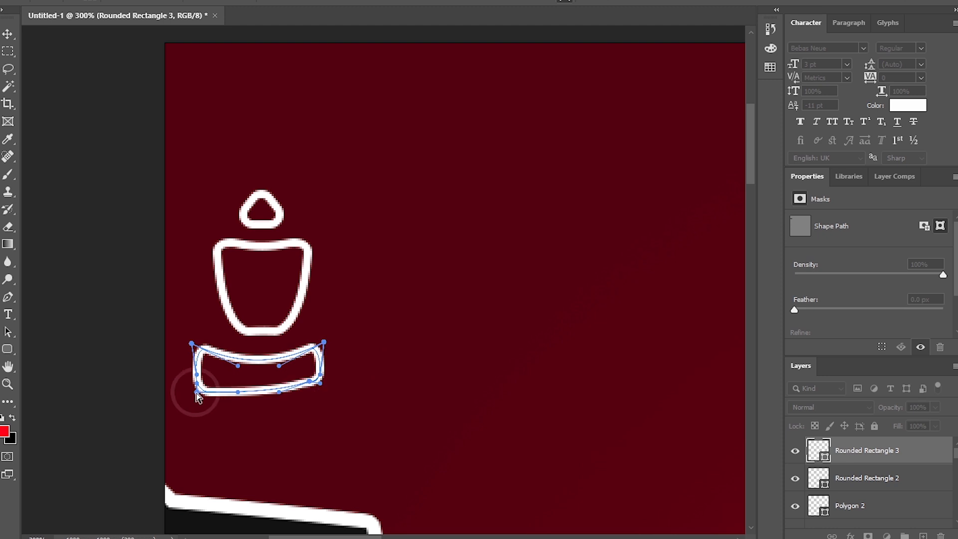
pyautogui.press('Return')
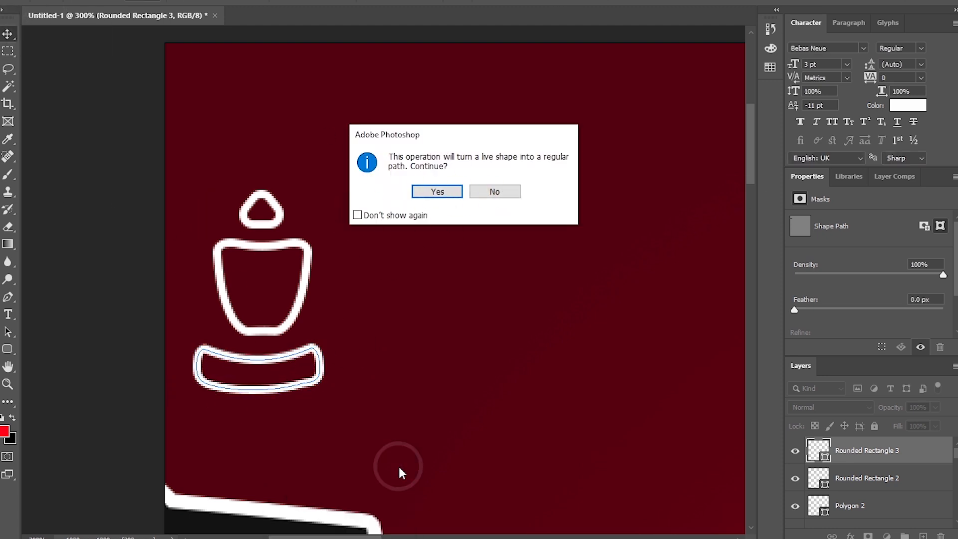
pyautogui.click(363, 253)
# - Move the saucer shape close beneath the cup, flatten it to a thin base and commit the transform
pyautogui.hotkey('ctrl', 't')
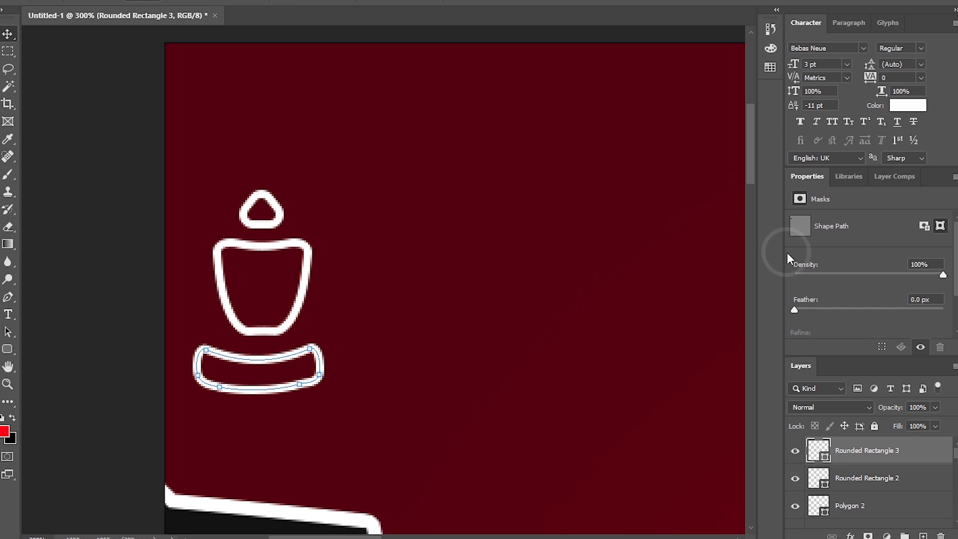
pyautogui.hotkey('ctrl', 't')
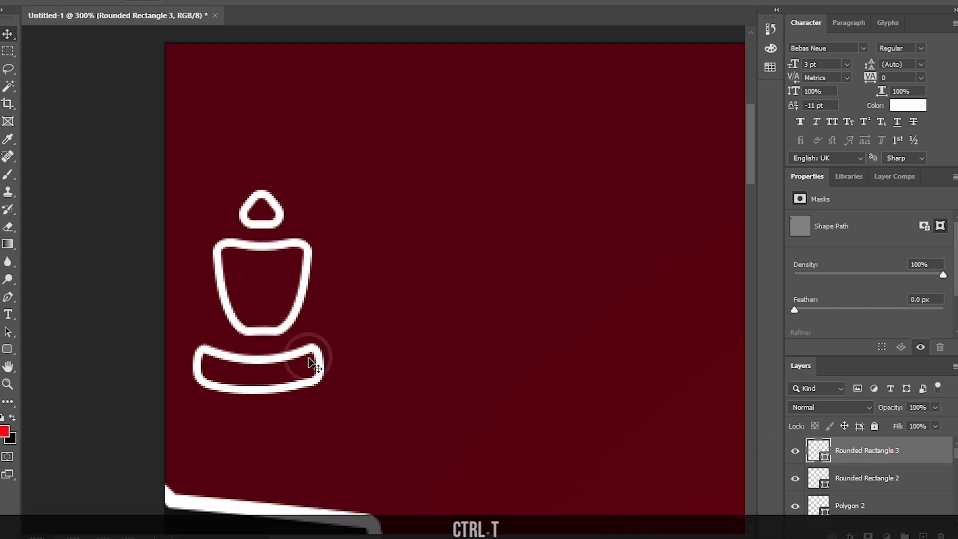
pyautogui.moveTo(317, 350); pyautogui.dragTo(321, 342)
pyautogui.click(323, 338)
pyautogui.scroll(3, 874, 479)
pyautogui.click(868, 451)
pyautogui.hotkey('ctrl', 't')
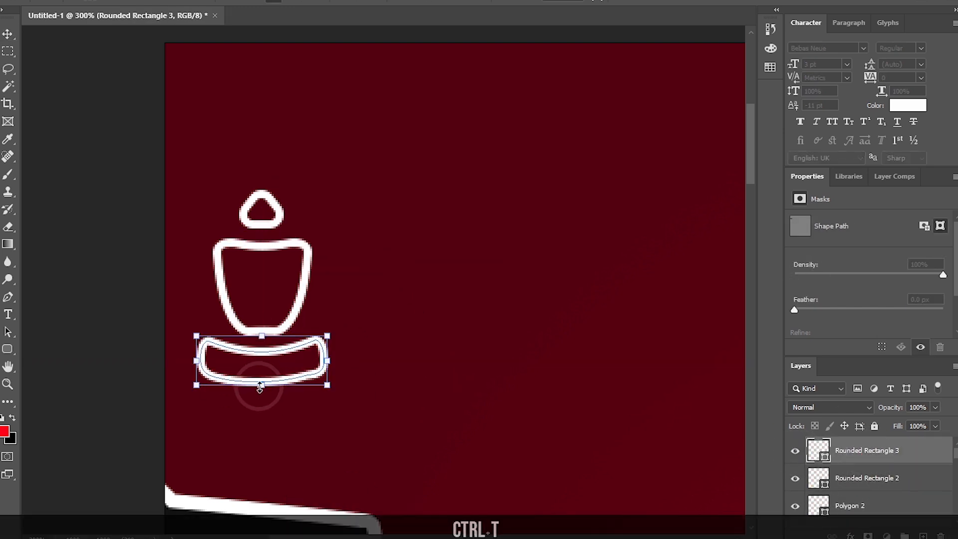
pyautogui.moveTo(259, 385); pyautogui.dragTo(280, 357)
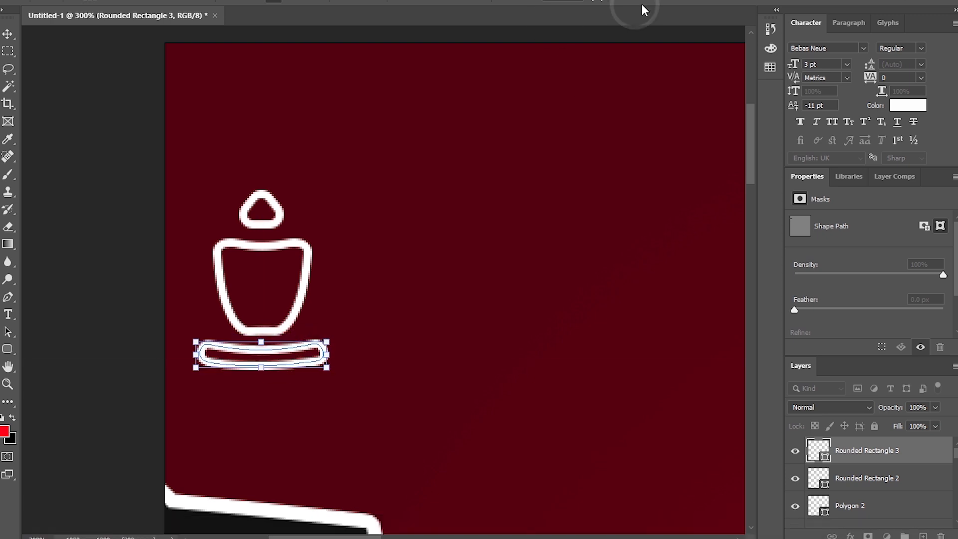
pyautogui.click(642, 7)
# - Group the flame, cup and saucer shapes and scale the group down slightly
pyautogui.keyDown('shift'); pyautogui.click(861, 507); pyautogui.keyUp('shift')
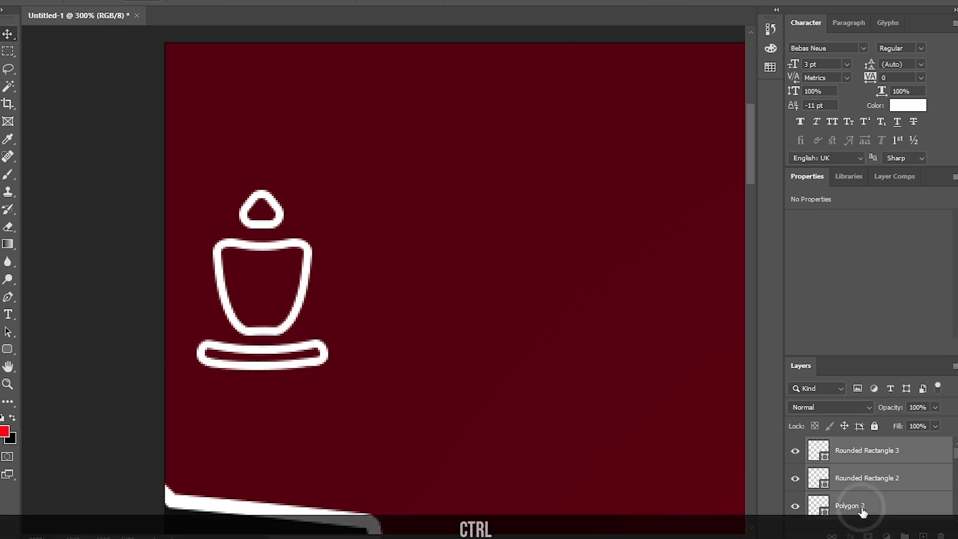
pyautogui.hotkey('ctrl', 'g')
pyautogui.hotkey('ctrl', '-')
pyautogui.hotkey('ctrl', '-')
pyautogui.hotkey('ctrl', 't')
pyautogui.moveTo(355, 251)
pyautogui.mouseDown()
pyautogui.moveTo(357, 276)
pyautogui.moveTo(366, 258)
pyautogui.mouseUp()
pyautogui.press('Return')
pyautogui.press('t')
pyautogui.press('ctrl+KP_Add')
pyautogui.press('ctrl+KP_Add')
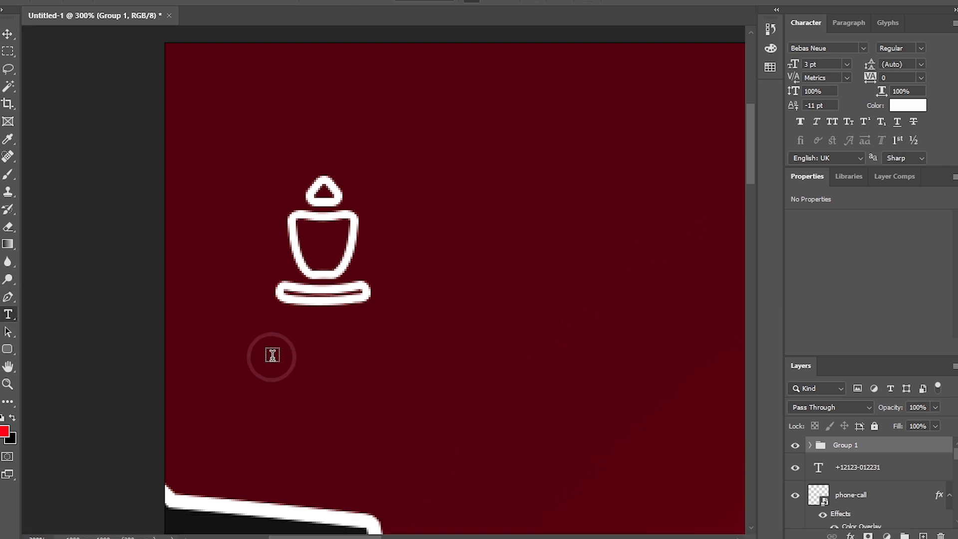
pyautogui.click(272, 355)
pyautogui.write('F')
pyautogui.hotkey('ctrl', 'a')
pyautogui.press('Escape')
# - Create a new layer and add the text FOOD KING on it
pyautogui.click(924, 535)
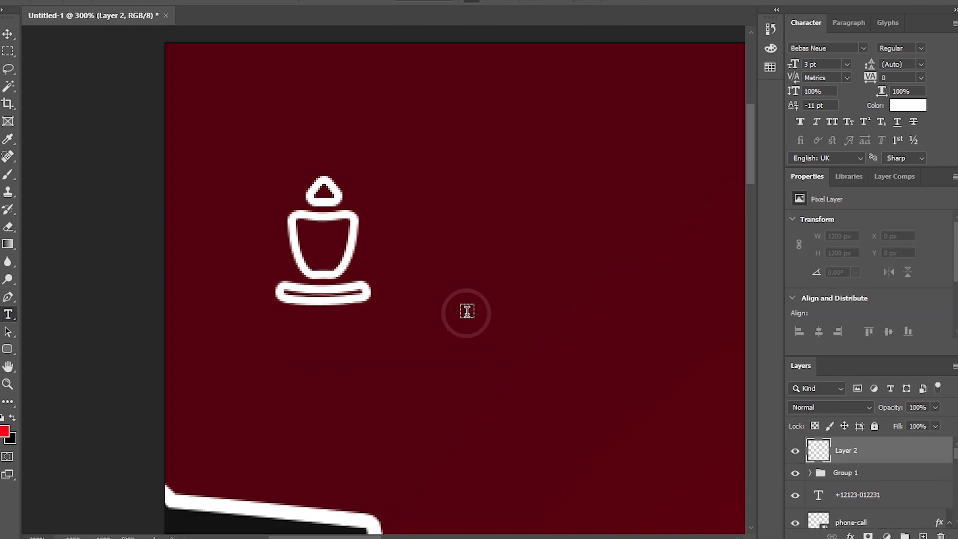
pyautogui.click(468, 312)
pyautogui.write('FOOD BAZAR')
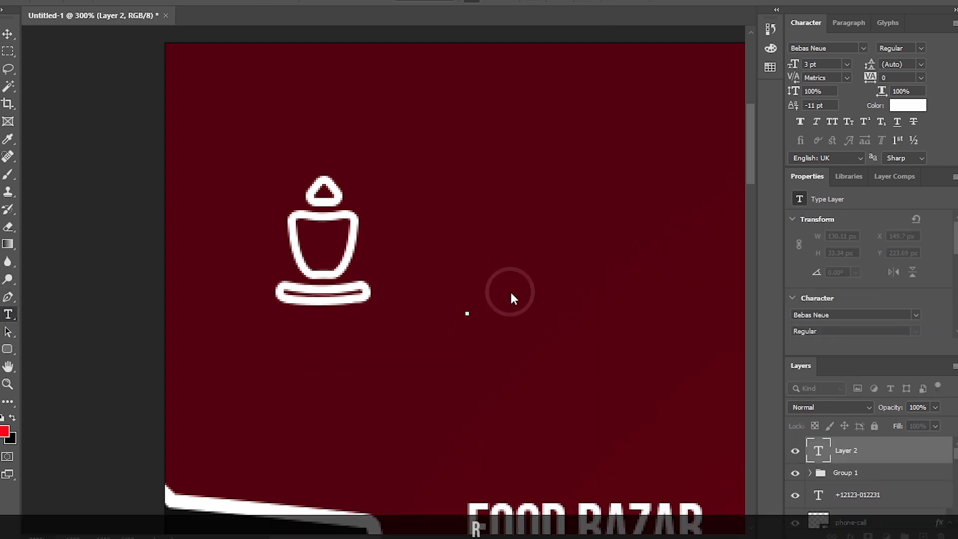
pyautogui.press('BackSpace')
pyautogui.press('BackSpace')
pyautogui.press('BackSpace')
pyautogui.press('BackSpace')
pyautogui.press('BackSpace')
pyautogui.write('KING')
pyautogui.hotkey('ctrl', 'a')
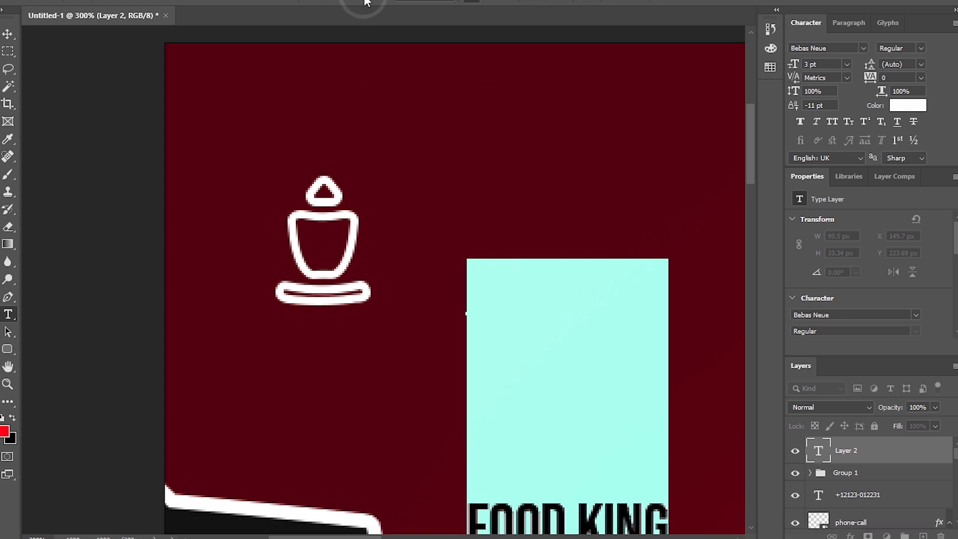
# - Set the FOOD KING text to 2 pt and center it just below the saucer of the logo
pyautogui.click(364, 2)
pyautogui.click(322, 2)
pyautogui.write('2')
pyautogui.press('Return')
pyautogui.click(8, 34)
pyautogui.press('space')
pyautogui.moveTo(498, 281); pyautogui.dragTo(492, 210)
pyautogui.moveTo(517, 445); pyautogui.dragTo(306, 237)
# - Group the FOOD KING text with the icon group and position the logo in the upper-left corner of the post
pyautogui.keyDown('shift'); pyautogui.click(855, 475); pyautogui.keyUp('shift')
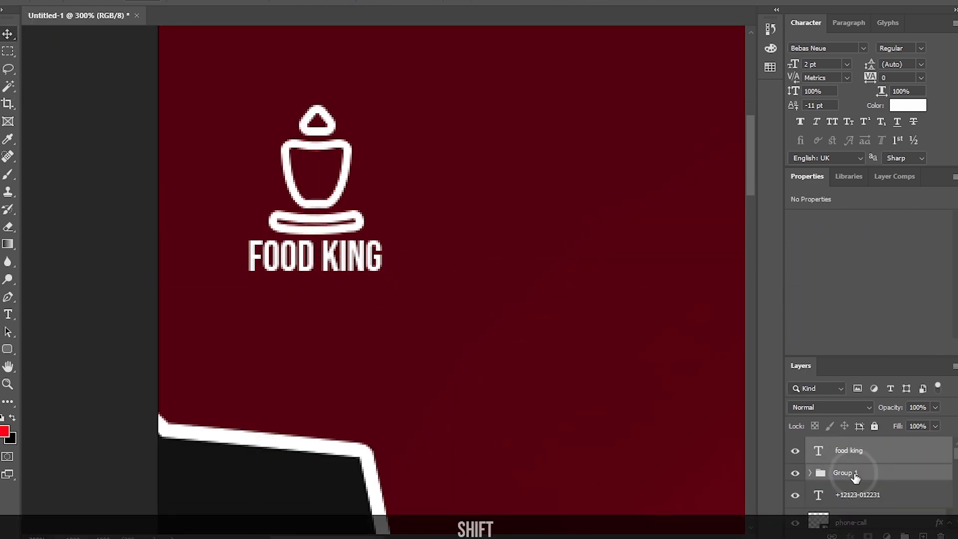
pyautogui.hotkey('ctrl', 'g')
pyautogui.hotkey('ctrl', '-')
pyautogui.hotkey('ctrl', '-')
pyautogui.hotkey('ctrl', '-')
pyautogui.hotkey('ctrl', '-')
pyautogui.hotkey('ctrl', '-')
pyautogui.hotkey('ctrl', 't')
pyautogui.moveTo(229, 129); pyautogui.dragTo(231, 124)
pyautogui.press('Down')
pyautogui.press('Down')
pyautogui.press('Down')
pyautogui.press('Down')
pyautogui.press('Down')
pyautogui.press('Down')
pyautogui.press('Down')
pyautogui.press('Down')
pyautogui.press('Down')
pyautogui.press('Down')
pyautogui.press('Down')
pyautogui.press('Down')
pyautogui.press('Down')
pyautogui.press('Down')
pyautogui.press('Down')
pyautogui.press('Down')
pyautogui.press('Down')
pyautogui.press('Down')
pyautogui.press('Down')
pyautogui.press('Down')
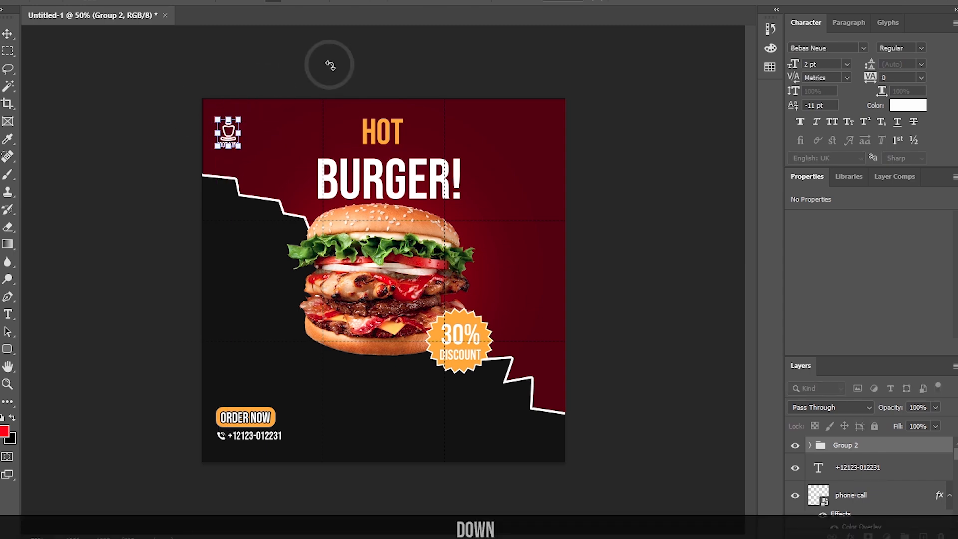
pyautogui.click(655, 2)
# - Add the website text FOODKING.COM in the dark area above the ORDER NOW button
pyautogui.hotkey('ctrl', '+')
pyautogui.hotkey('ctrl', '+')
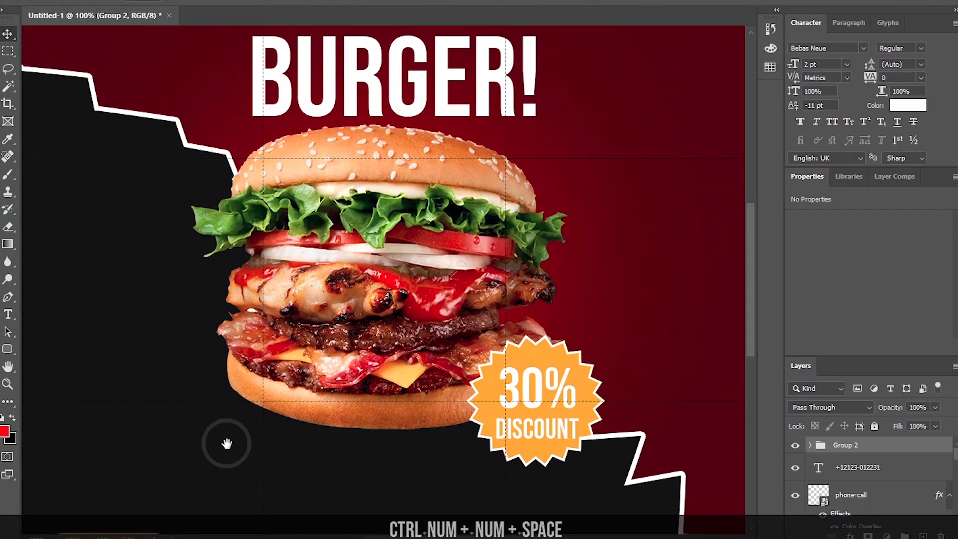
pyautogui.moveTo(224, 442); pyautogui.dragTo(458, 212)
pyautogui.click(390, 361)
pyautogui.click(295, 392)
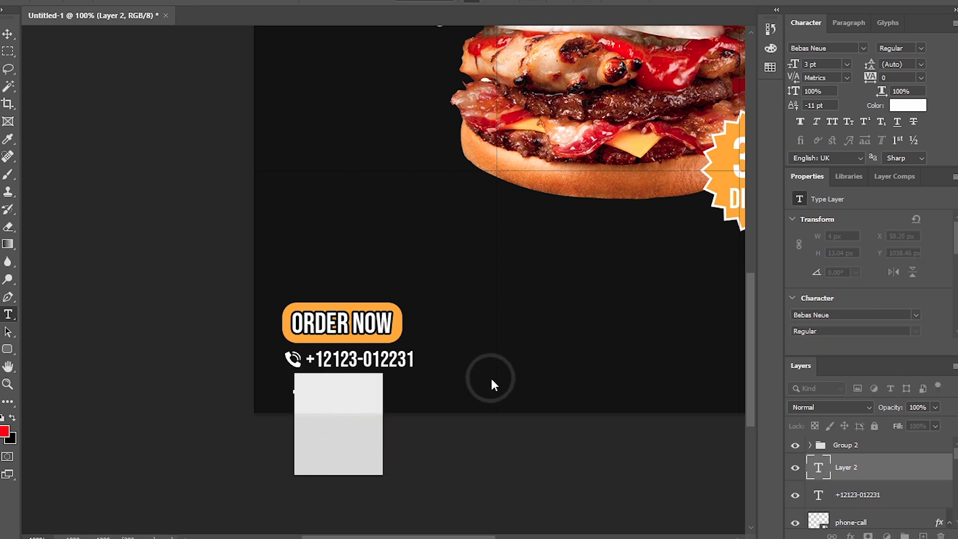
pyautogui.press('BackSpace')
pyautogui.hotkey('ctrl', 'z')
pyautogui.moveTo(362, 383); pyautogui.dragTo(392, 174)
pyautogui.write('FOO')
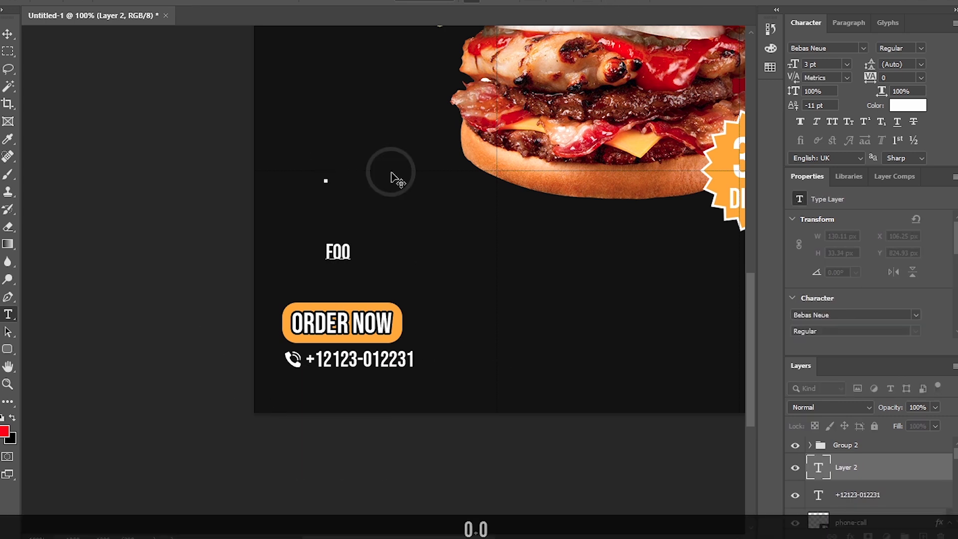
pyautogui.write('DKING.COM')
pyautogui.hotkey('ctrl', 'Return')
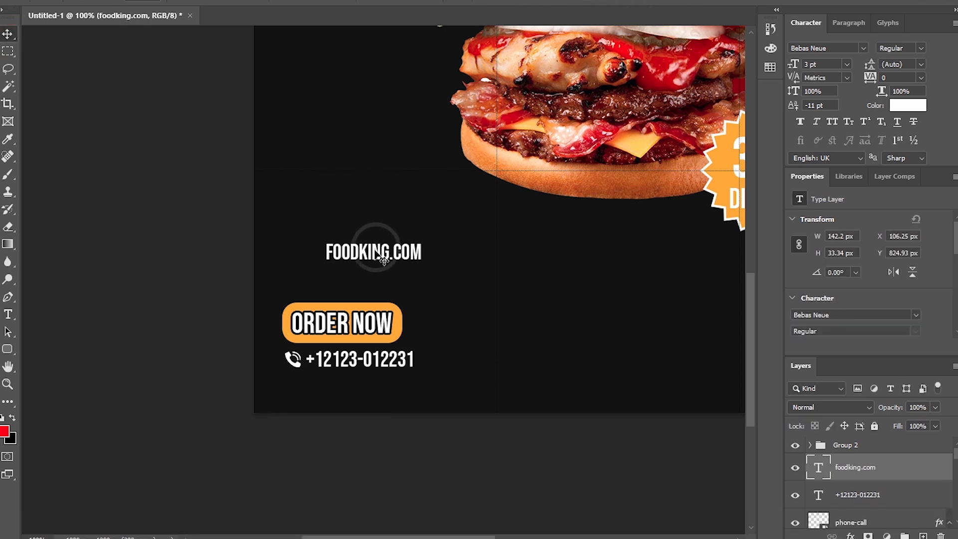
pyautogui.moveTo(384, 259); pyautogui.dragTo(372, 384)
pyautogui.press('Down')
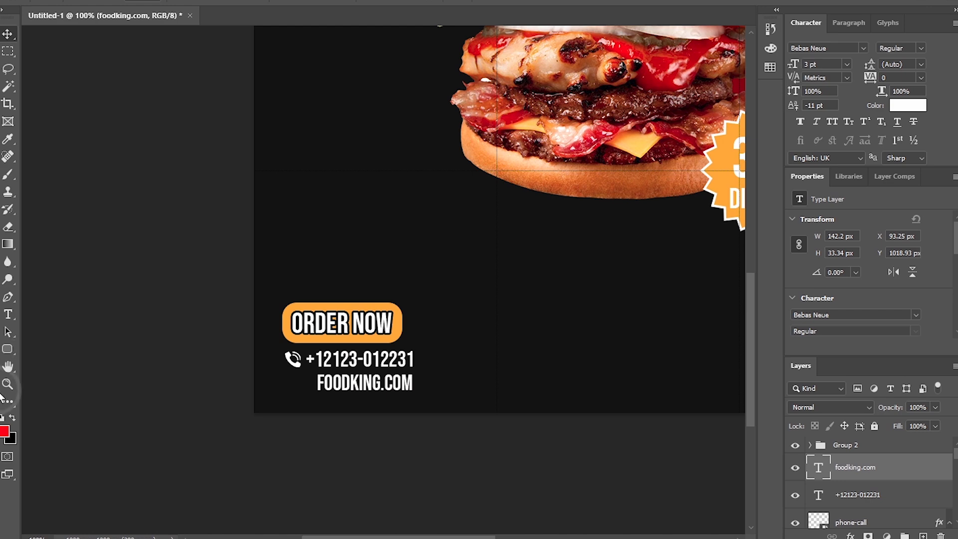
pyautogui.write('ww')
pyautogui.keyDown('ctrl'); pyautogui.click(450, 390); pyautogui.keyUp('ctrl')
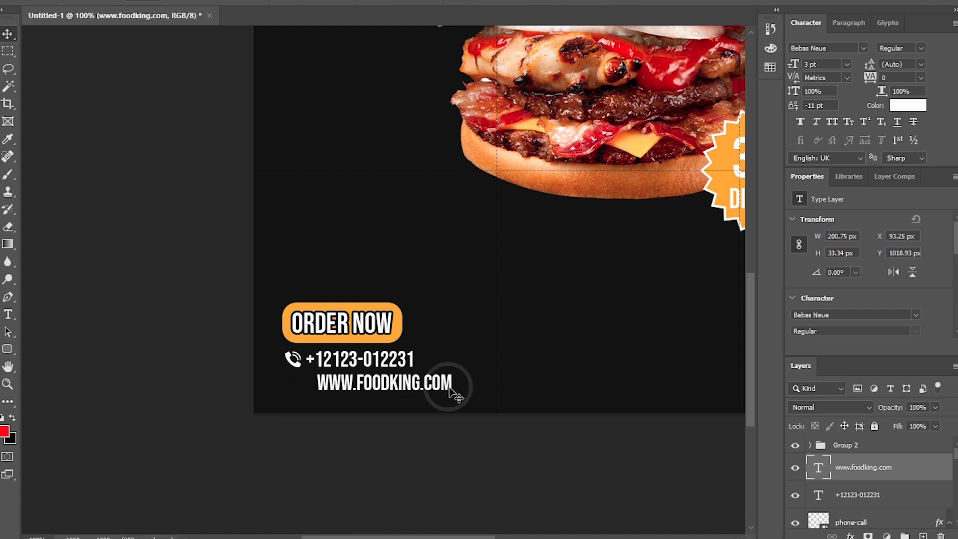
pyautogui.moveTo(389, 382); pyautogui.dragTo(357, 382)
pyautogui.keyDown('ctrl'); pyautogui.click(398, 327); pyautogui.keyUp('ctrl')
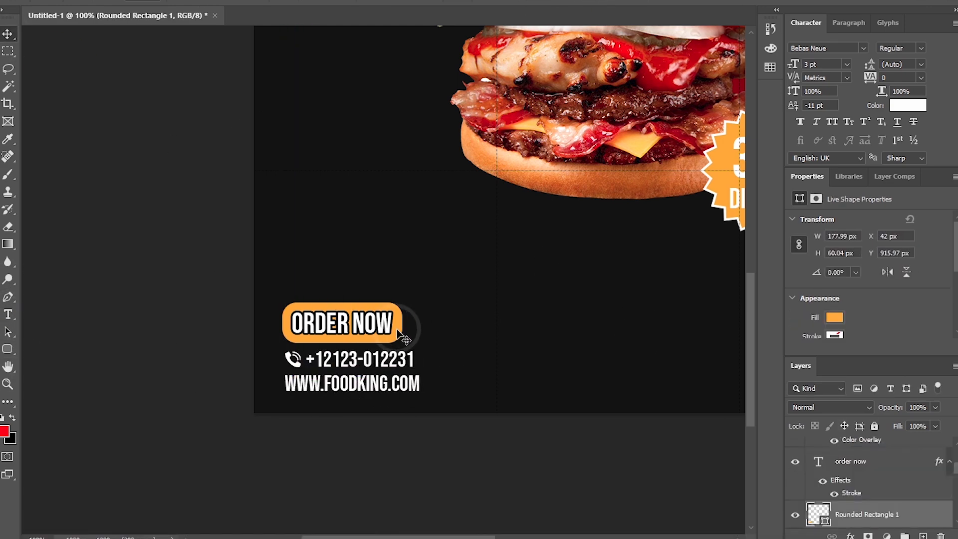
# - Set the red glow layer's opacity to 72% and enlarge it about its center to 1318 × 1318 px
pyautogui.press('ctrl+KP_Subtract')
pyautogui.press('ctrl+KP_Subtract')
pyautogui.press('ctrl+KP_Subtract')
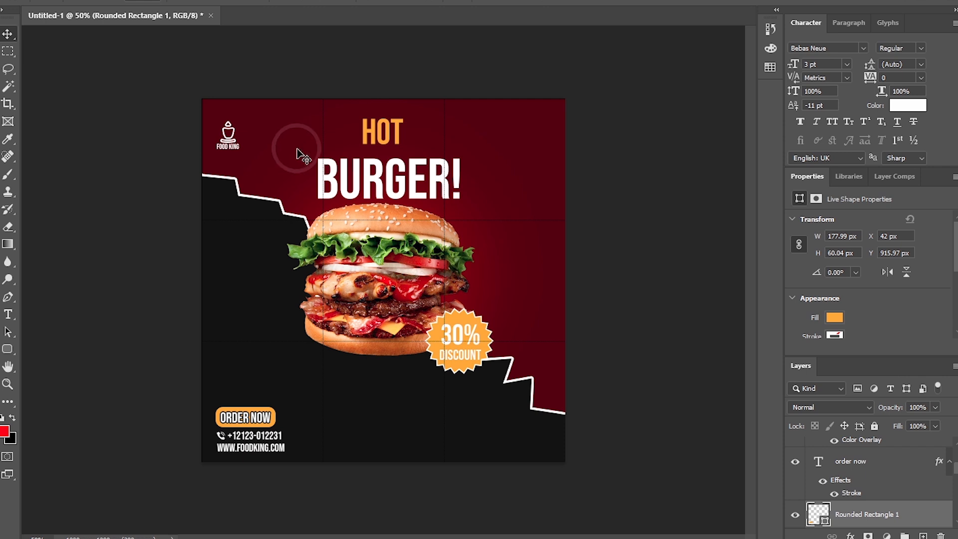
pyautogui.keyDown('ctrl'); pyautogui.click(475, 279); pyautogui.keyUp('ctrl')
pyautogui.click(935, 408)
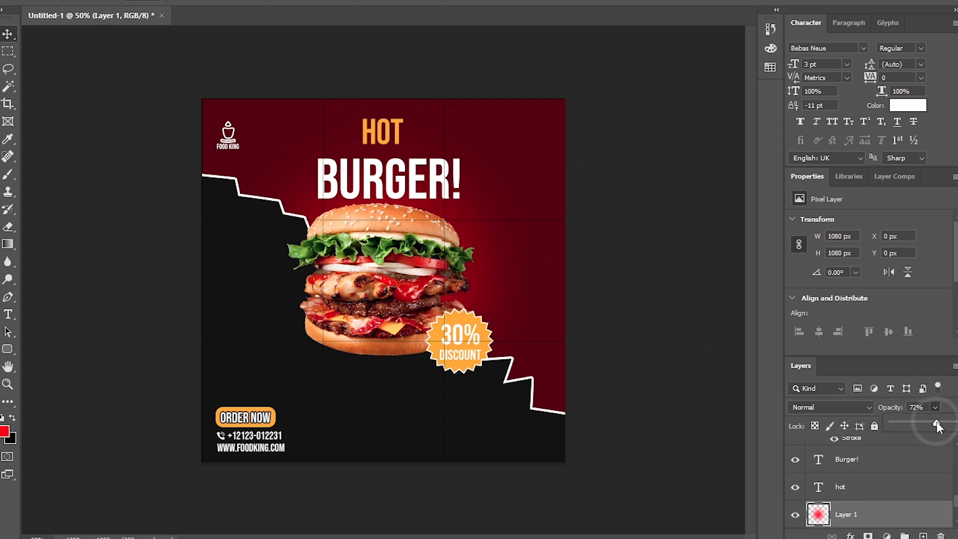
pyautogui.hotkey('ctrl', 't')
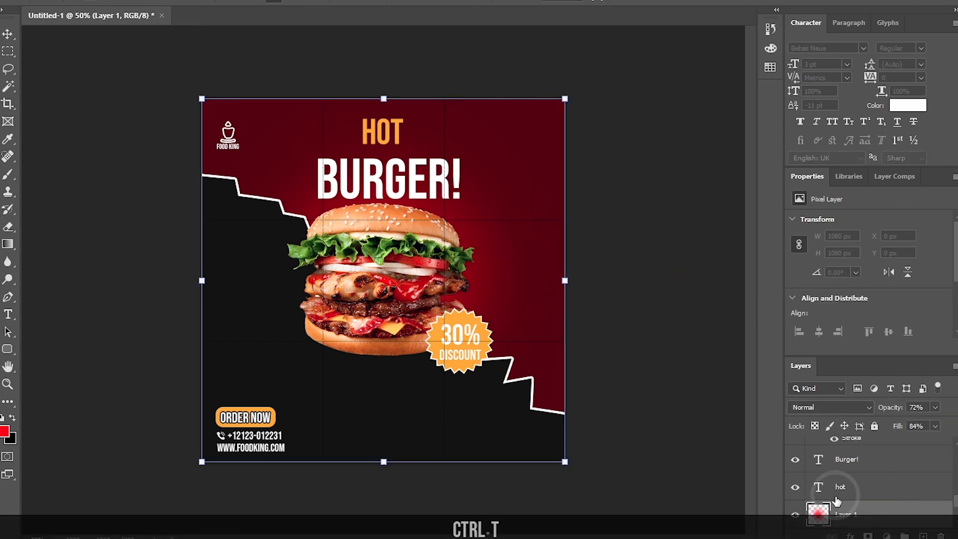
pyautogui.moveTo(565, 462); pyautogui.dragTo(603, 499)
pyautogui.press('Return')
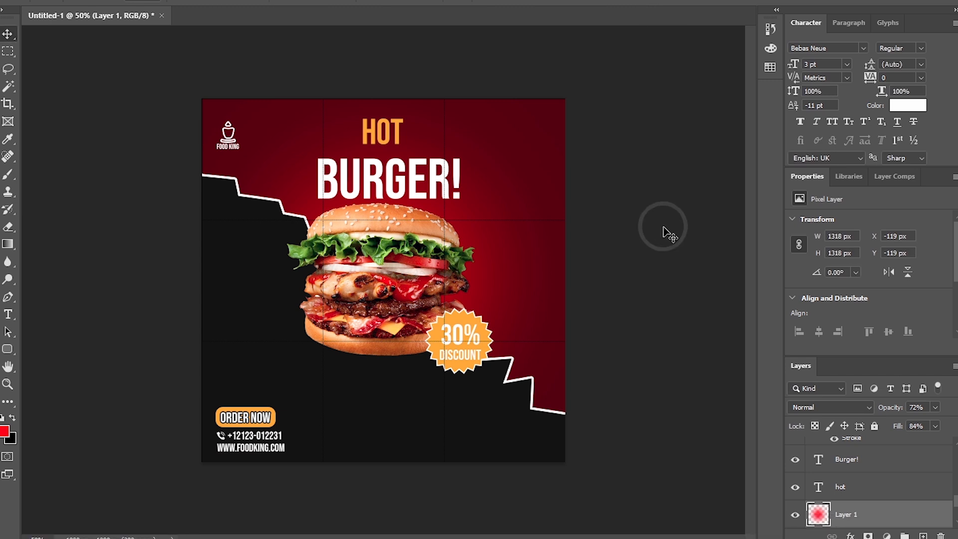
# - Draw a three-sided polygon about 56 × 60 px between the logo and the HOT title
pyautogui.rightClick(7, 349)
pyautogui.click(65, 383)
pyautogui.moveTo(294, 125); pyautogui.dragTo(307, 137)
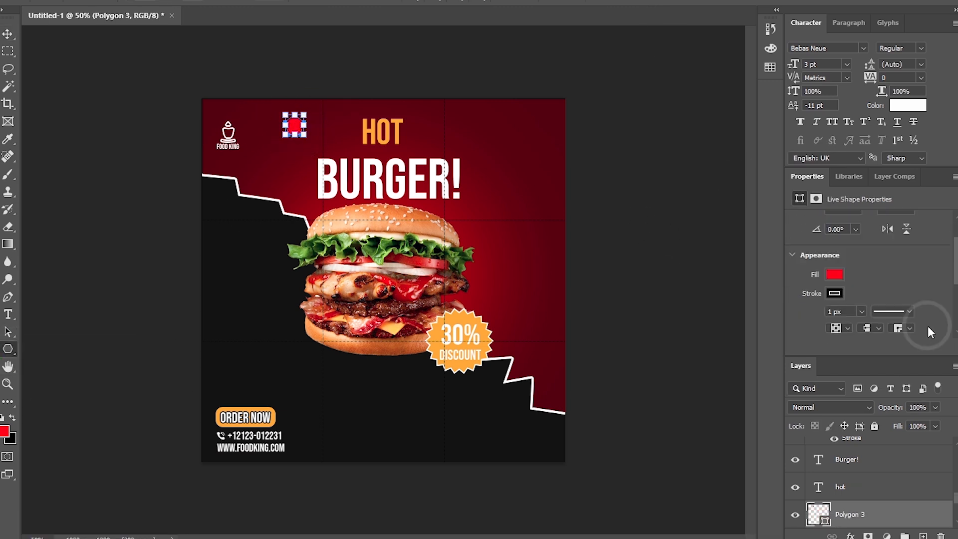
pyautogui.scroll(-3, 928, 327)
pyautogui.moveTo(898, 250); pyautogui.dragTo(885, 249)
pyautogui.write('3')
pyautogui.click(8, 34)
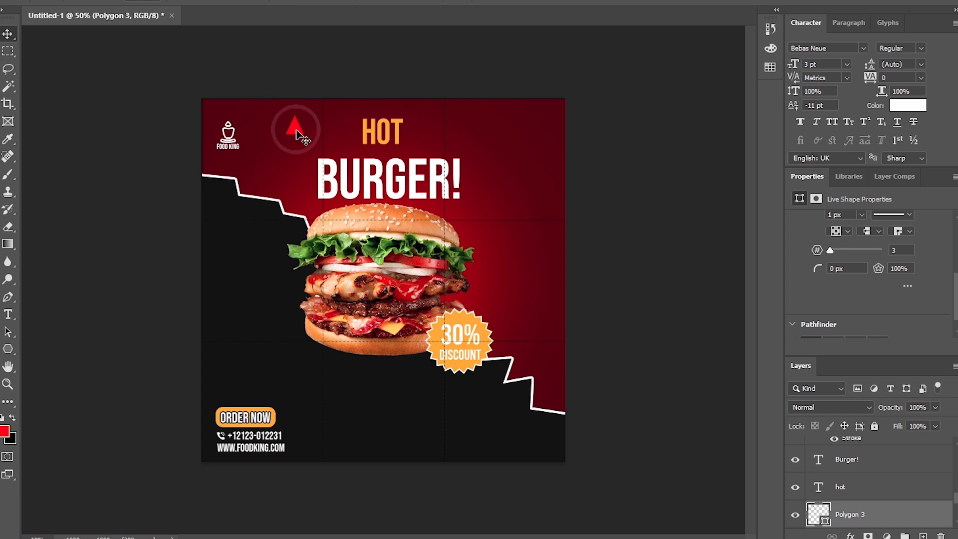
# - Fill the small triangle with the post's orange and remove its stroke
pyautogui.scroll(3, 920, 324)
pyautogui.click(835, 254)
pyautogui.click(818, 324)
pyautogui.click(404, 57)
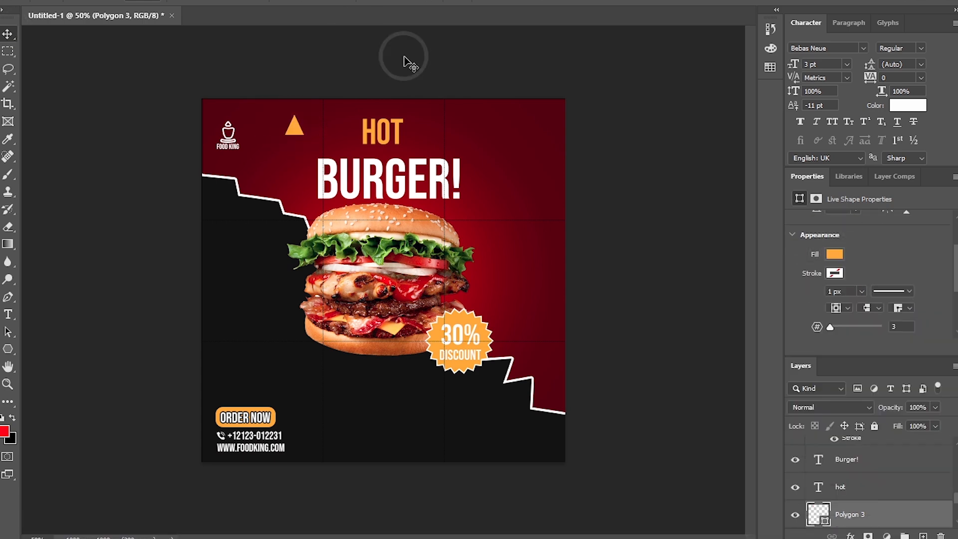
# - Move the triangle layer to the top of the layer stack and lock all the other layers
pyautogui.hotkey('ctrl', '+')
pyautogui.hotkey('ctrl', '+')
pyautogui.moveTo(238, 101); pyautogui.dragTo(293, 279)
pyautogui.scroll(-1, 859, 489)
pyautogui.moveTo(859, 489); pyautogui.dragTo(858, 438)
pyautogui.click(851, 473)
pyautogui.scroll(-10, 843, 491)
pyautogui.keyDown('shift'); pyautogui.click(852, 489); pyautogui.keyUp('shift')
pyautogui.click(874, 426)
pyautogui.scroll(10, 863, 462)
pyautogui.click(861, 456)
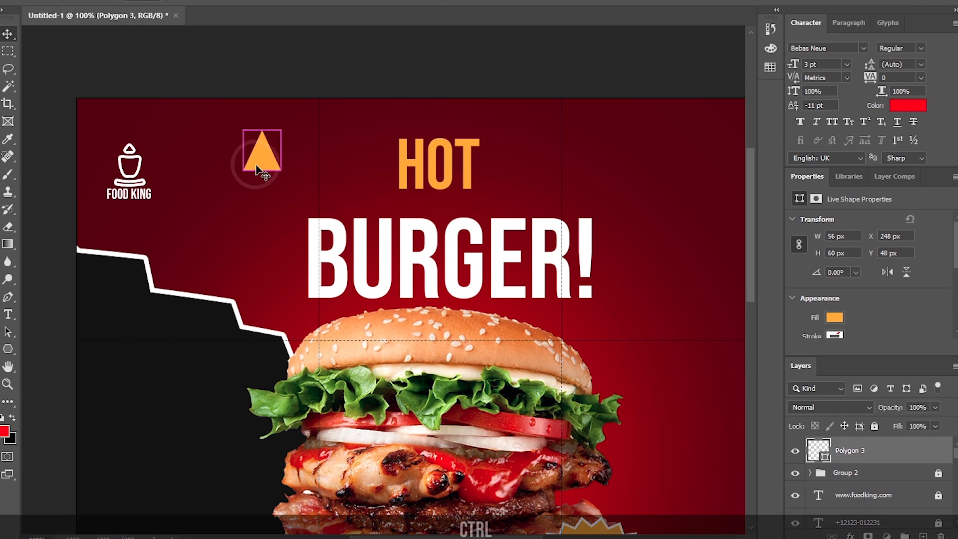
# - Squeeze the orange triangle into a thin, slanted sliver and commit the transform
pyautogui.hotkey('ctrl', 't')
pyautogui.moveTo(281, 150); pyautogui.dragTo(258, 152)
pyautogui.rightClick(261, 157)
pyautogui.click(283, 202)
pyautogui.click(666, 2)
# - Shrink the orange sliver and rotate it so its tip points downward
pyautogui.hotkey('ctrl', 't')
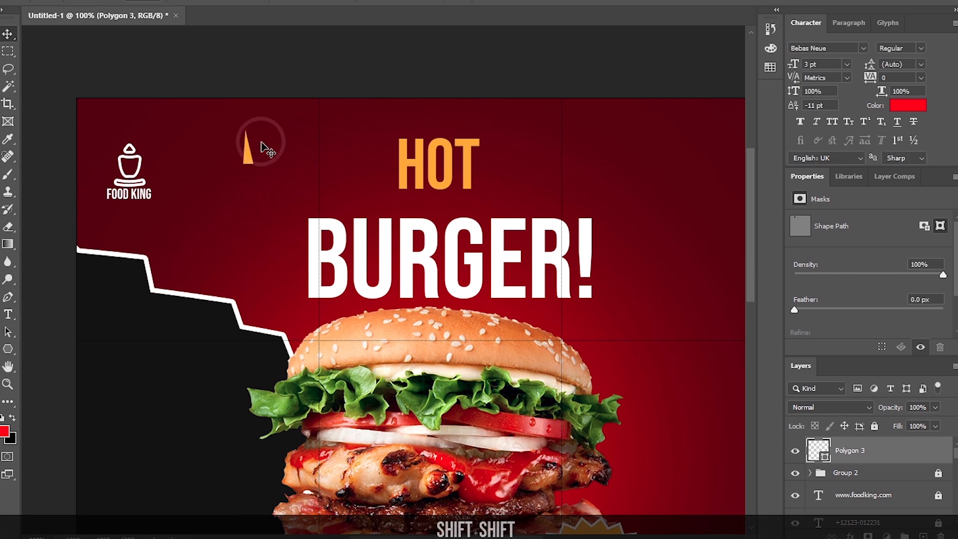
pyautogui.hotkey('ctrl', 't')
pyautogui.hotkey('ctrl', 't')
pyautogui.moveTo(249, 163); pyautogui.dragTo(248, 155)
pyautogui.press('Return')
pyautogui.hotkey('ctrl', 't')
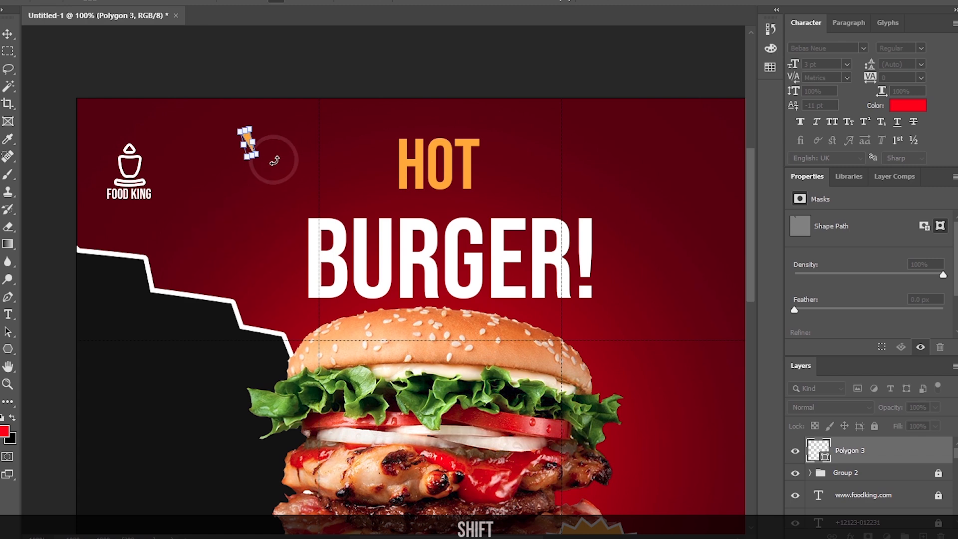
pyautogui.click(641, 0)
# - Flip the orange sliver horizontally, rotate it slightly and commit the transform
pyautogui.rightClick(246, 136)
pyautogui.click(284, 144)
pyautogui.hotkey('ctrl', 't')
pyautogui.rightClick(249, 135)
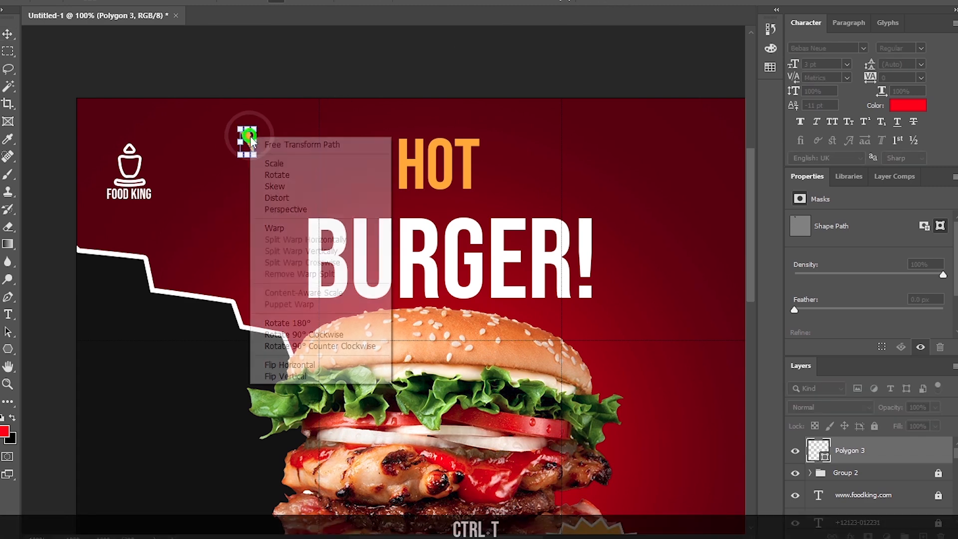
pyautogui.click(292, 367)
pyautogui.click(640, 0)
pyautogui.hotkey('ctrl', 't')
pyautogui.moveTo(267, 128); pyautogui.dragTo(276, 184)
pyautogui.click(637, 2)
# - Duplicate the orange sliver and rotate the copy outward, placing it just left of the original
pyautogui.hotkey('ctrl', 'j')
pyautogui.hotkey('ctrl', 't')
pyautogui.press('Right')
pyautogui.press('Right')
pyautogui.press('Right')
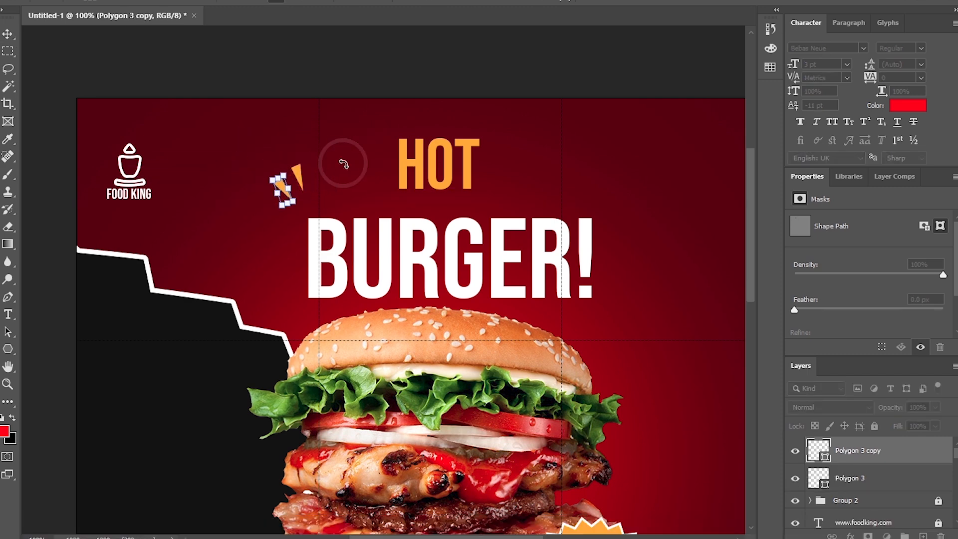
pyautogui.click(601, 1)
# - Apply a white Color Overlay to the duplicated sliver
pyautogui.scroll(-1, 923, 282)
pyautogui.scroll(2, 238, 185)
pyautogui.scroll(-3, 239, 186)
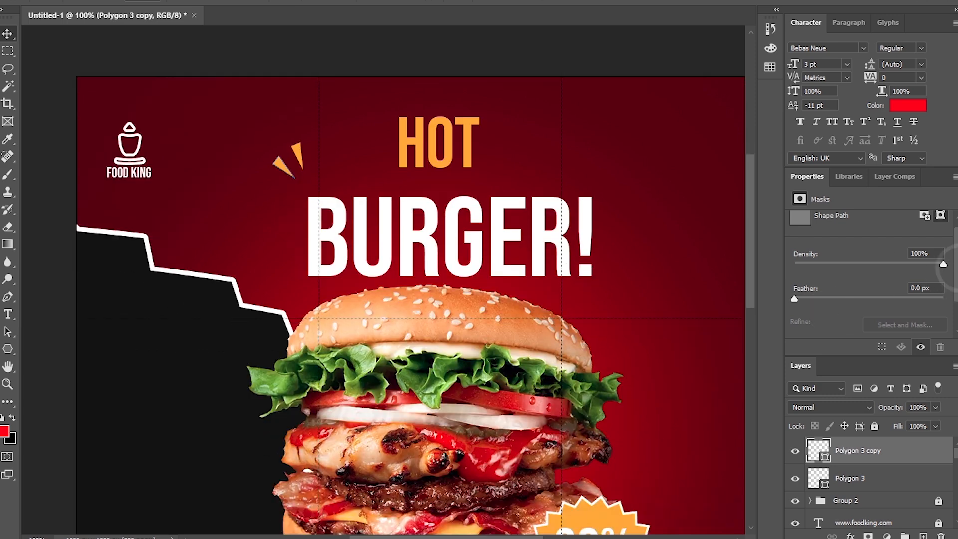
pyautogui.scroll(-3, 943, 265)
pyautogui.click(914, 107)
pyautogui.moveTo(624, 209); pyautogui.dragTo(548, 140)
pyautogui.click(881, 185)
pyautogui.doubleClick(894, 455)
pyautogui.click(515, 351)
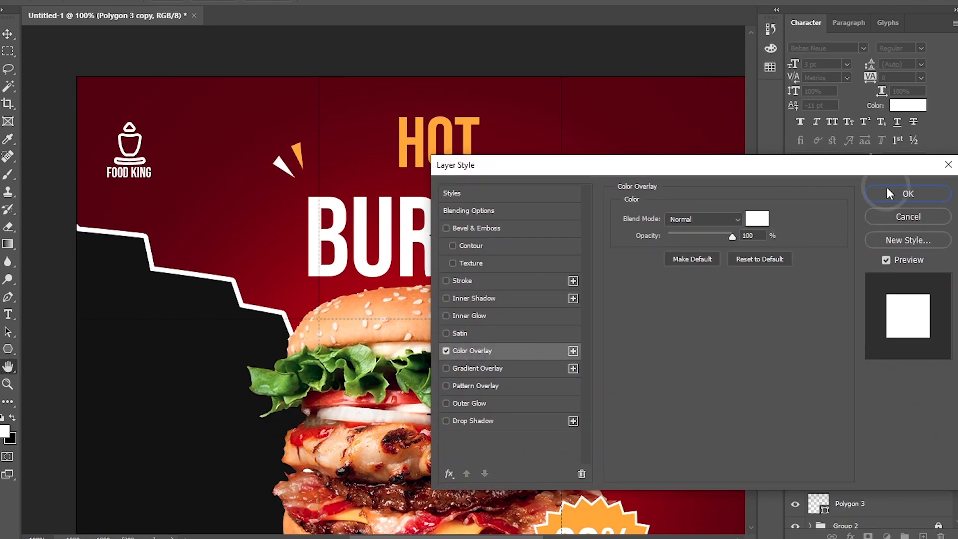
pyautogui.click(896, 193)
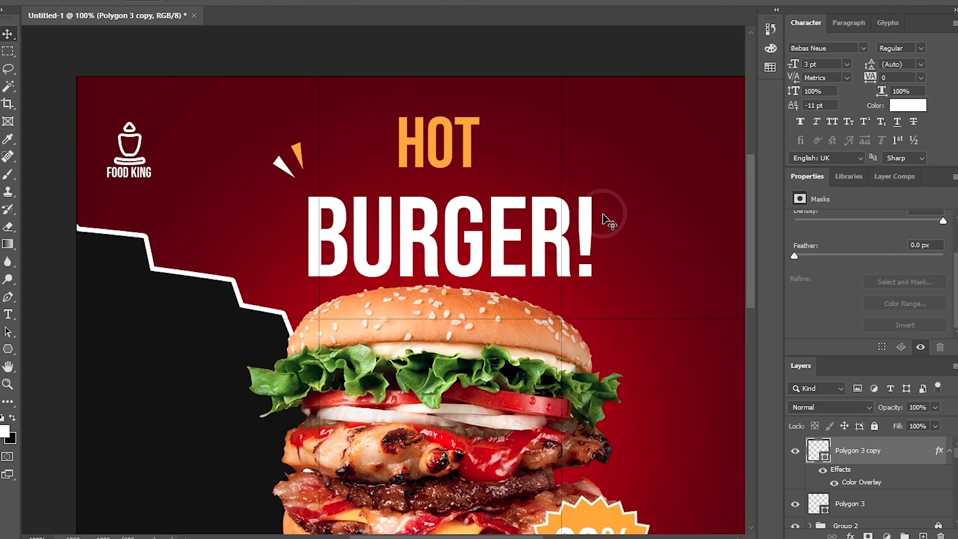
# - Group the white and orange slivers and, with the extras hidden, duplicate the group
pyautogui.keyDown('shift'); pyautogui.click(294, 155); pyautogui.keyUp('shift')
pyautogui.hotkey('ctrl', 'g')
pyautogui.hotkey('ctrl', 't')
pyautogui.click(605, 19)
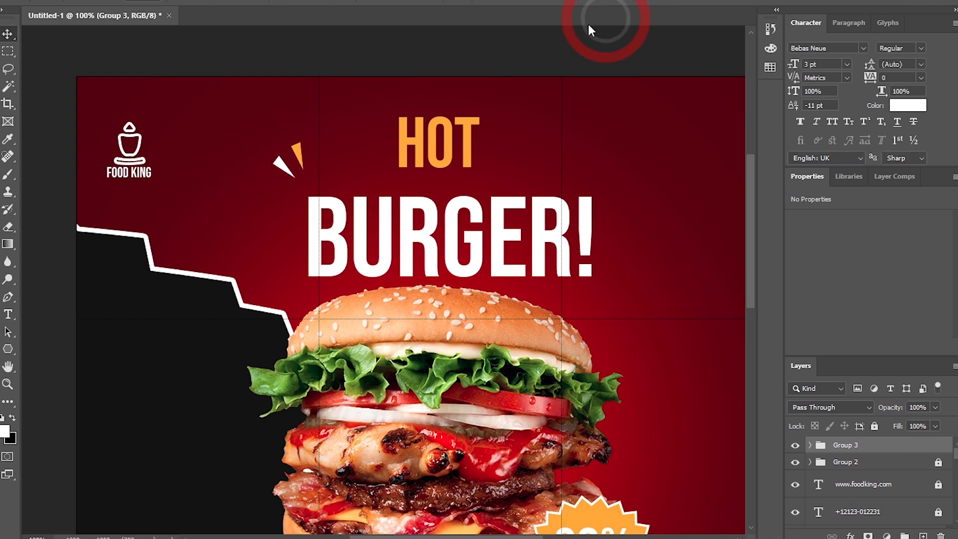
pyautogui.hotkey('ctrl', 'h')
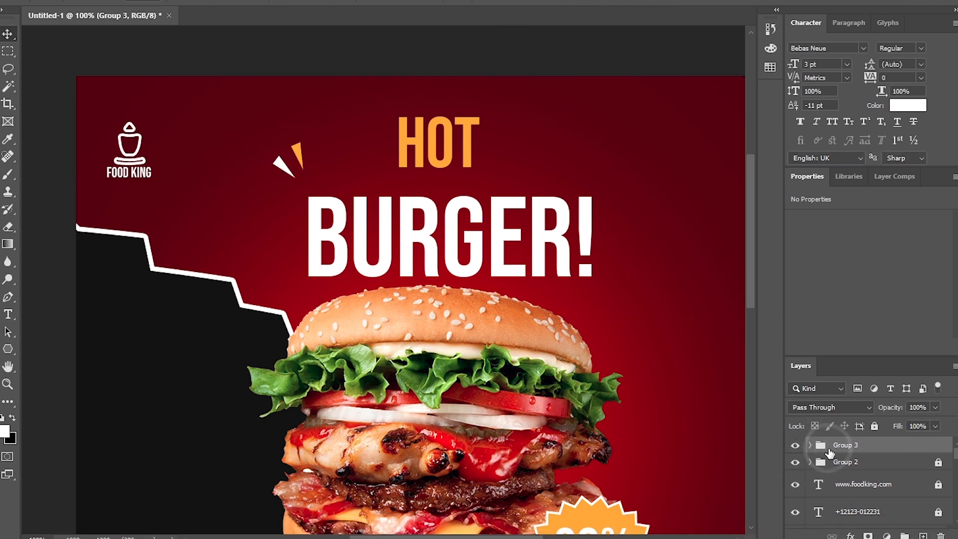
pyautogui.hotkey('ctrl', 'j')
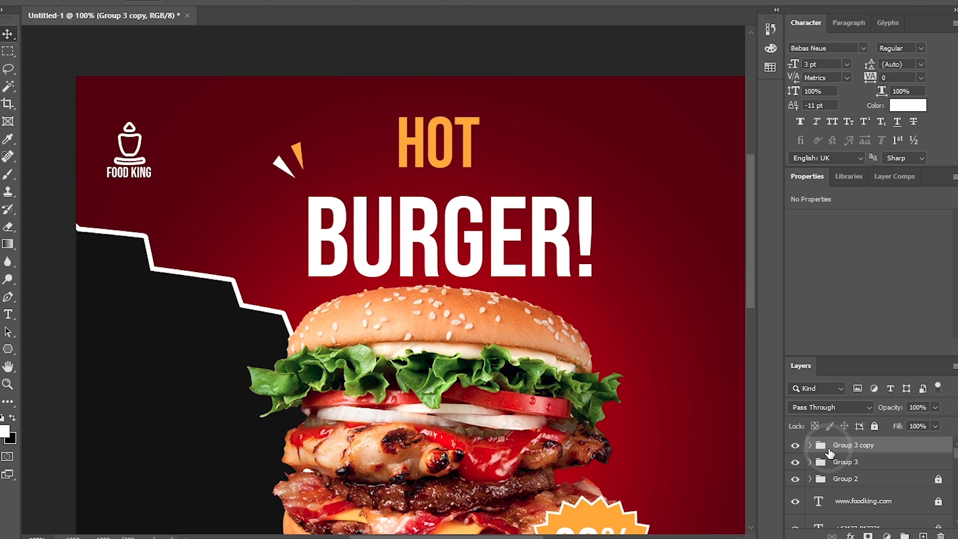
# - Try to flip the duplicated sliver group horizontally and move it to the right side of the HOT title
pyautogui.hotkey('ctrl', 't')
pyautogui.rightClick(305, 147)
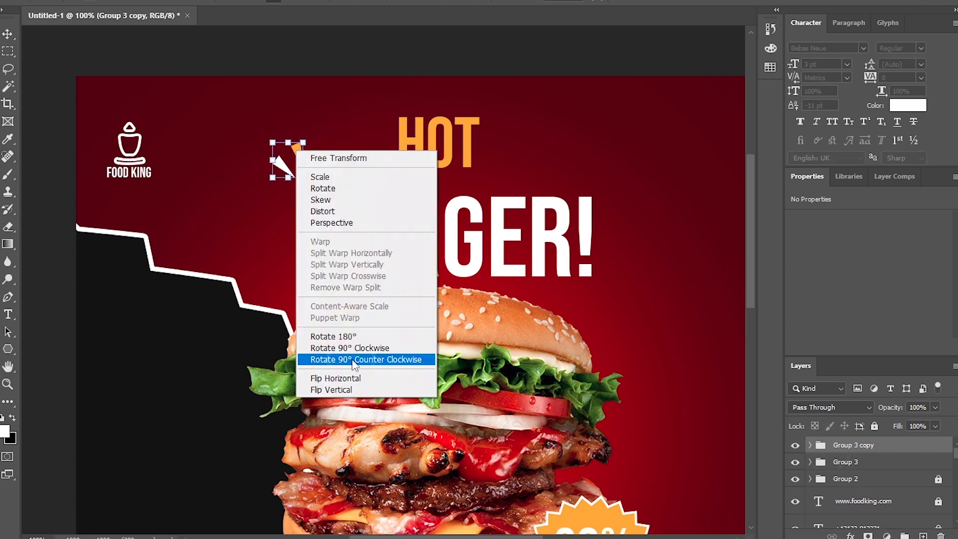
pyautogui.click(324, 381)
pyautogui.moveTo(296, 162); pyautogui.dragTo(616, 160)
pyautogui.click(668, 1)
pyautogui.hotkey('ctrl', 't')
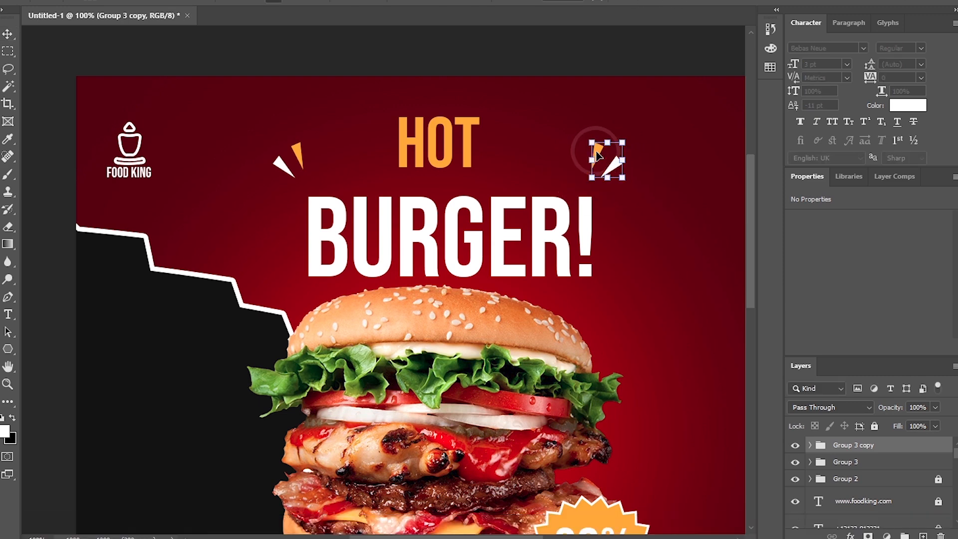
pyautogui.hotkey('shift', 'Right')
pyautogui.press('Up')
pyautogui.press('Down')
pyautogui.press('Return')
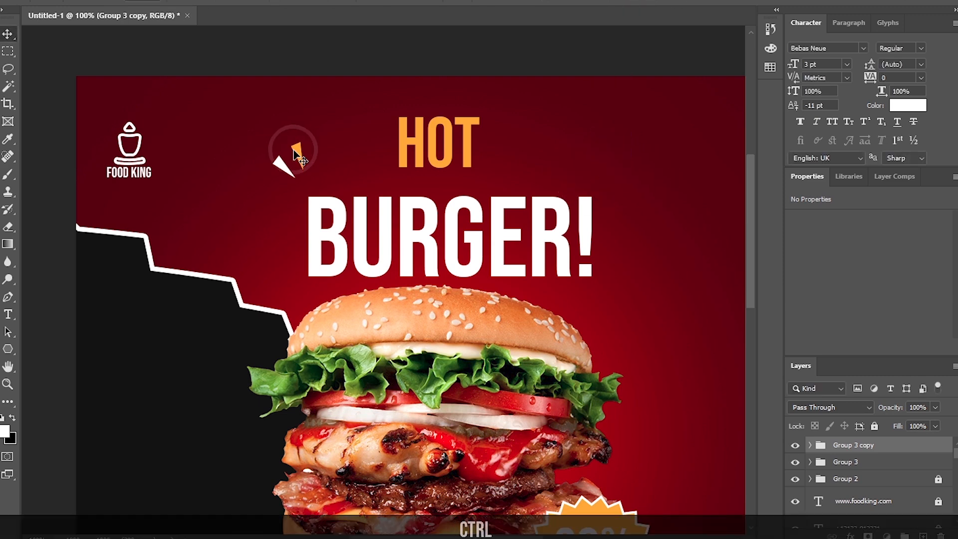
pyautogui.hotkey('ctrl', 'shift', 'z')
pyautogui.hotkey('ctrl', 'z')
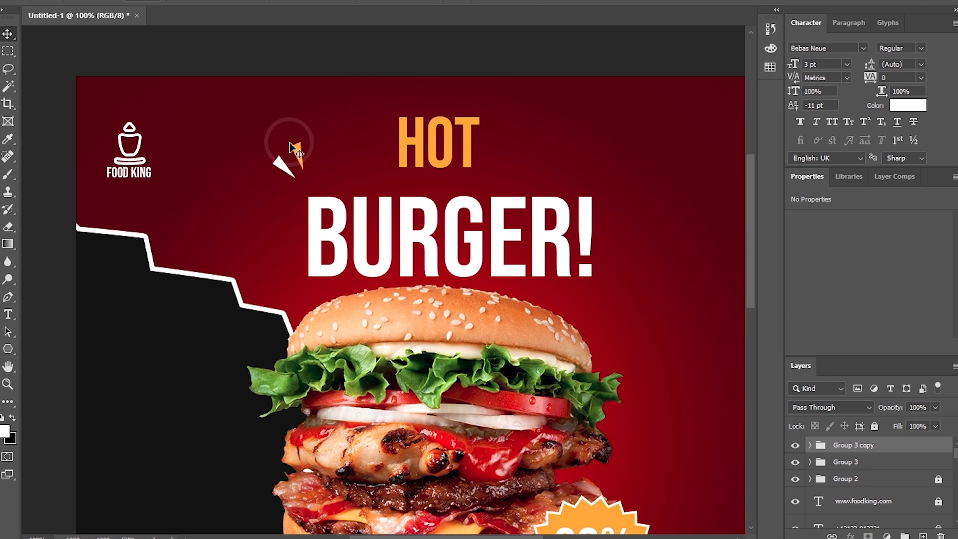
# - Move the duplicated sliver group straight across to the right of the HOT title and flip it horizontally
pyautogui.hotkey('ctrl', 't')
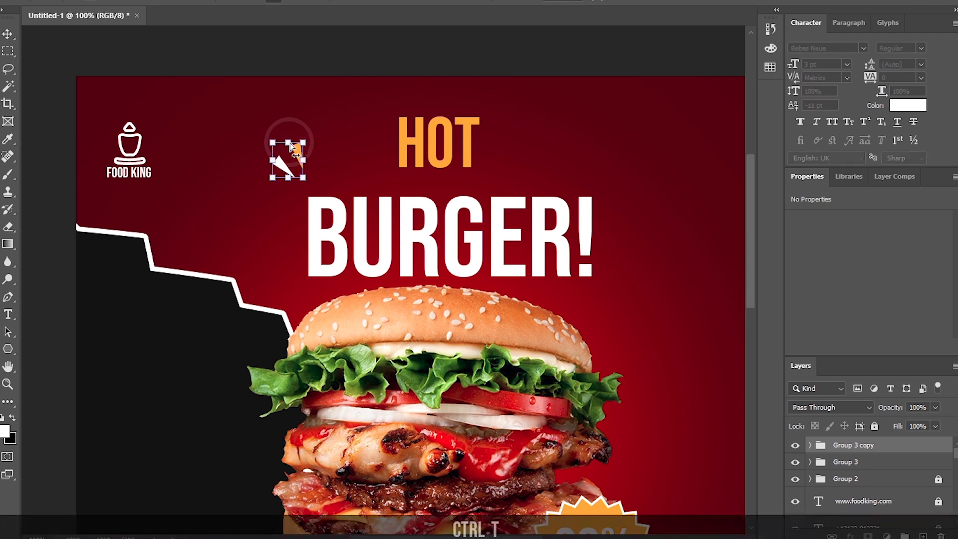
pyautogui.moveTo(297, 152); pyautogui.dragTo(632, 159)
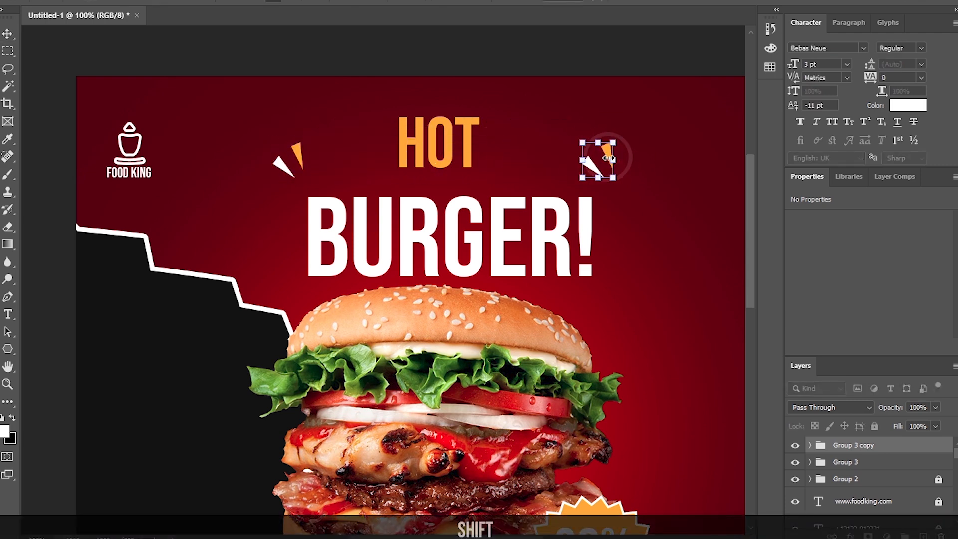
pyautogui.rightClick(584, 145)
pyautogui.click(604, 374)
pyautogui.press('Return')
# - Show the grid over the whole post and deselect all layers
pyautogui.hotkey('ctrl', '-')
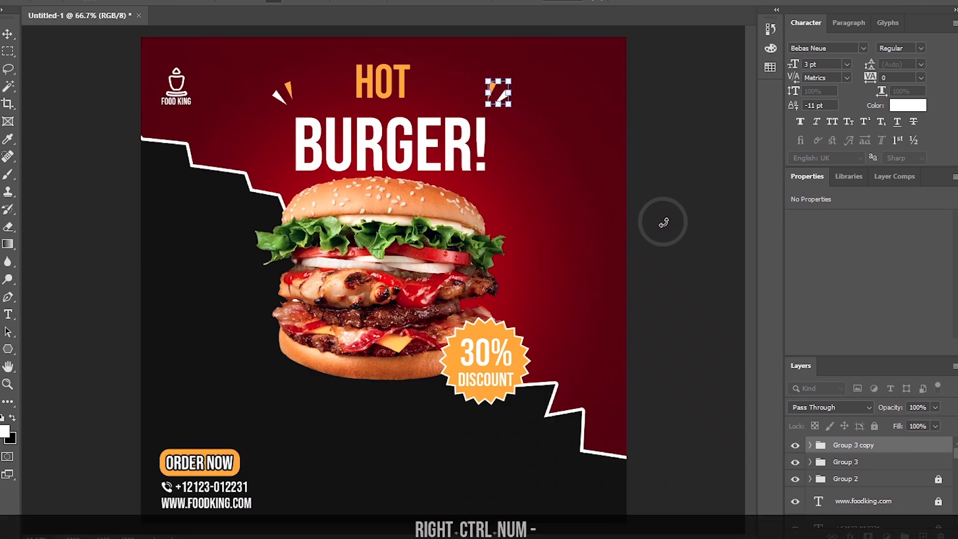
pyautogui.hotkey('ctrl', '-')
pyautogui.click(219, 1)
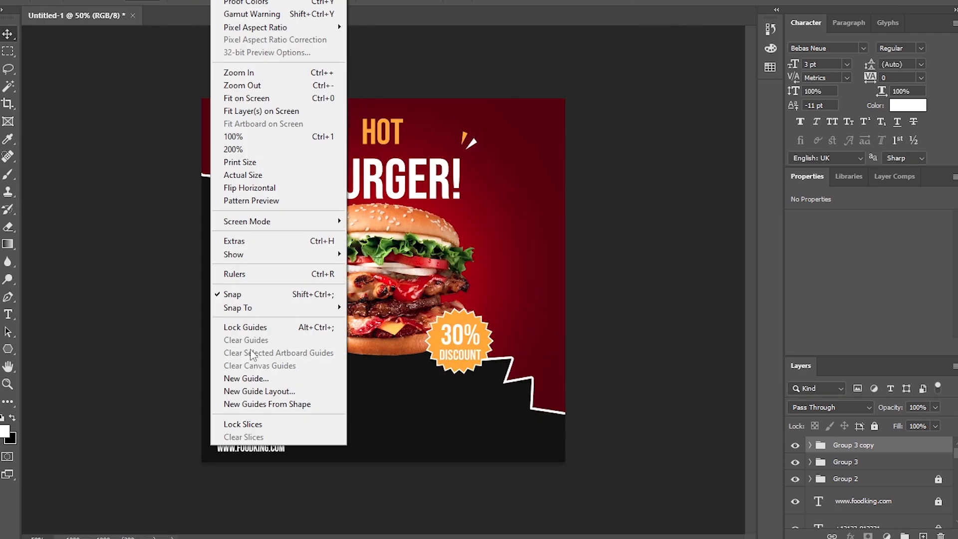
pyautogui.moveTo(240, 255)
pyautogui.click(374, 269)
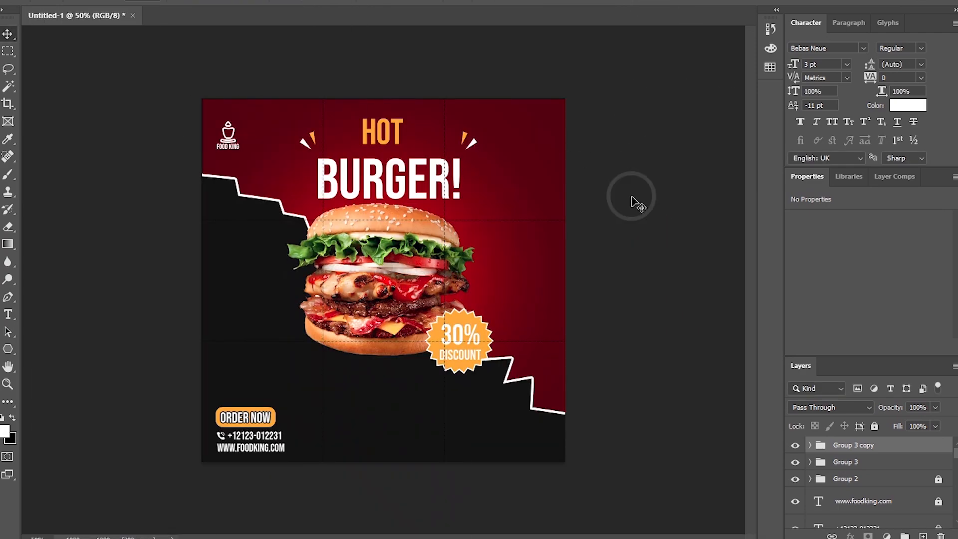
pyautogui.click(599, 213)
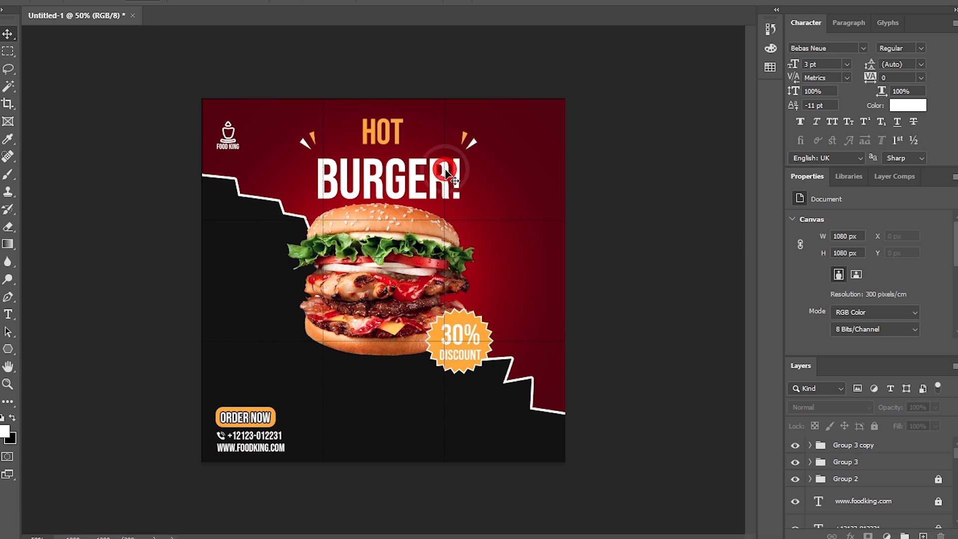
# - Unlock the BURGER! and HOT titles, then nudge BURGER! left and HOT right to centre them on the grid
pyautogui.scroll(-3, 926, 484)
pyautogui.scroll(-5, 864, 475)
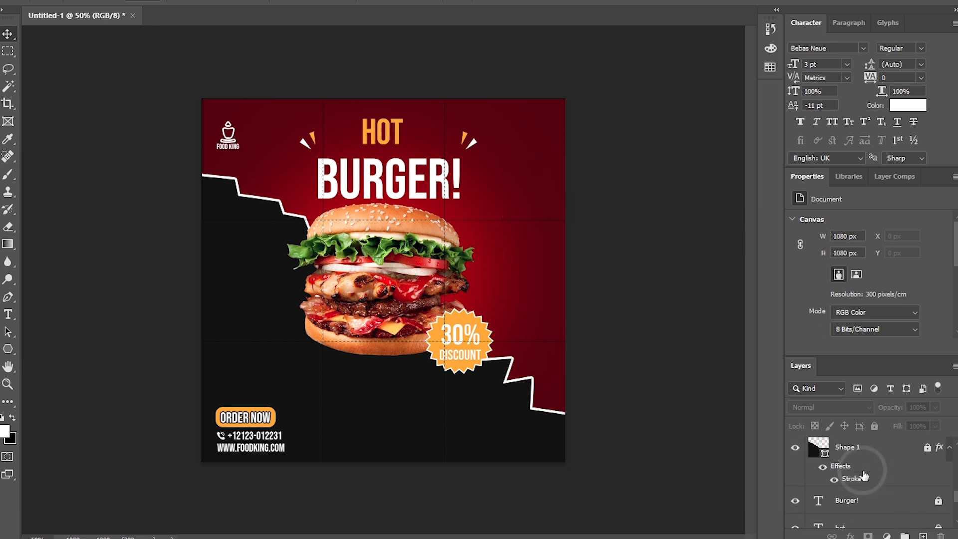
pyautogui.click(848, 511)
pyautogui.press('Right')
pyautogui.press('Left')
pyautogui.press('Left')
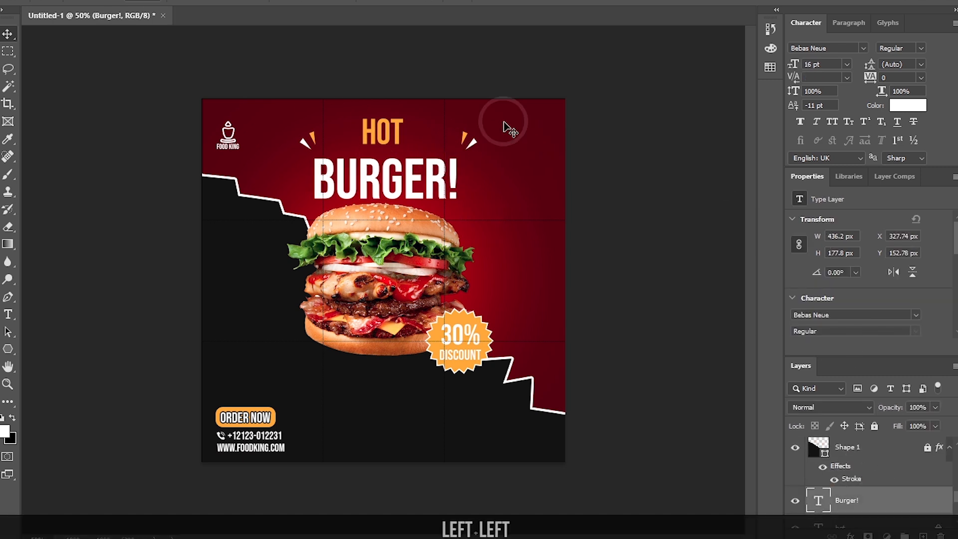
pyautogui.click(577, 143)
pyautogui.scroll(-2, 838, 499)
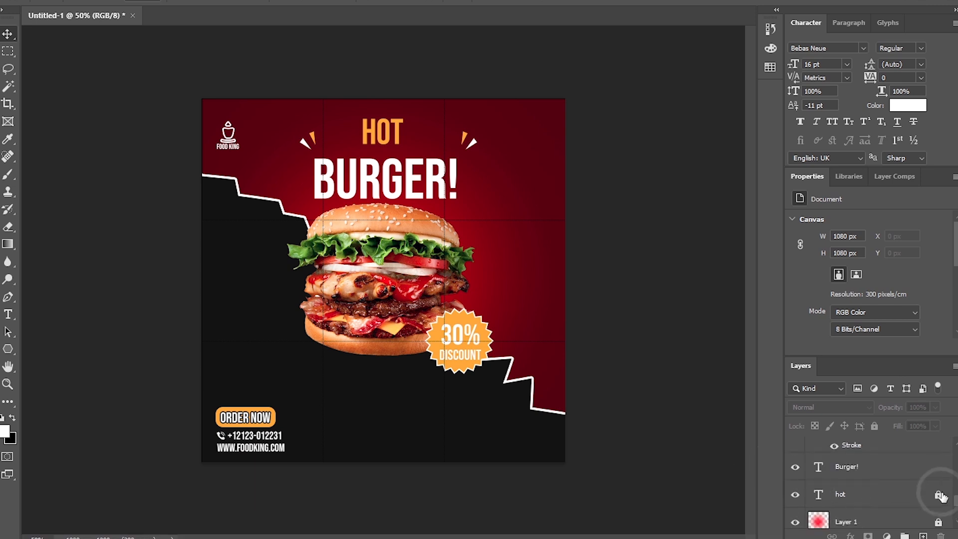
pyautogui.click(880, 502)
pyautogui.press('Right')
# - Nudge the right-hand sliver group left so both accents sit evenly around the title
pyautogui.scroll(6, 899, 460)
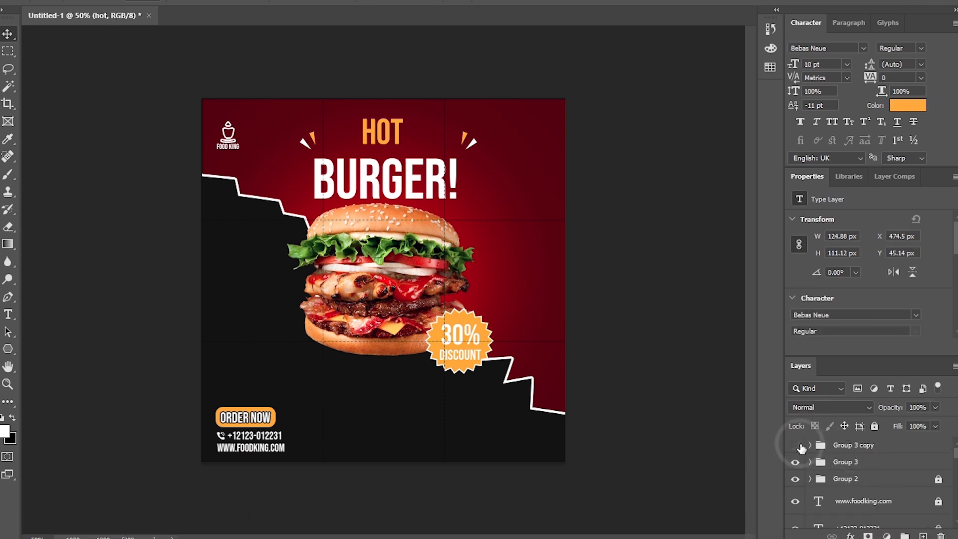
pyautogui.click(849, 446)
pyautogui.press('Left')
pyautogui.press('Left')
pyautogui.press('Left')
pyautogui.press('Left')
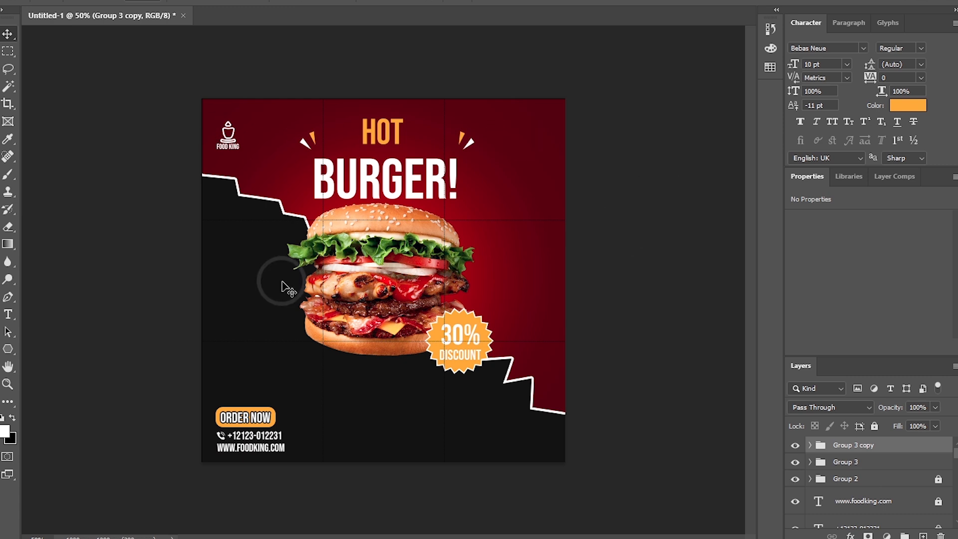
# - Choose the Line tool and lock all the existing layers
pyautogui.click(871, 481)
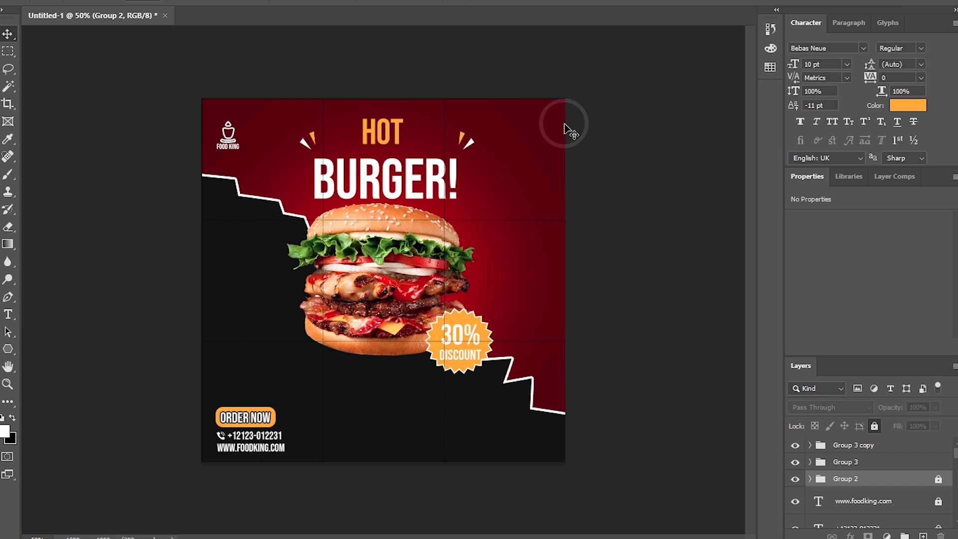
pyautogui.rightClick(8, 348)
pyautogui.click(50, 409)
pyautogui.click(888, 447)
pyautogui.scroll(-10, 866, 502)
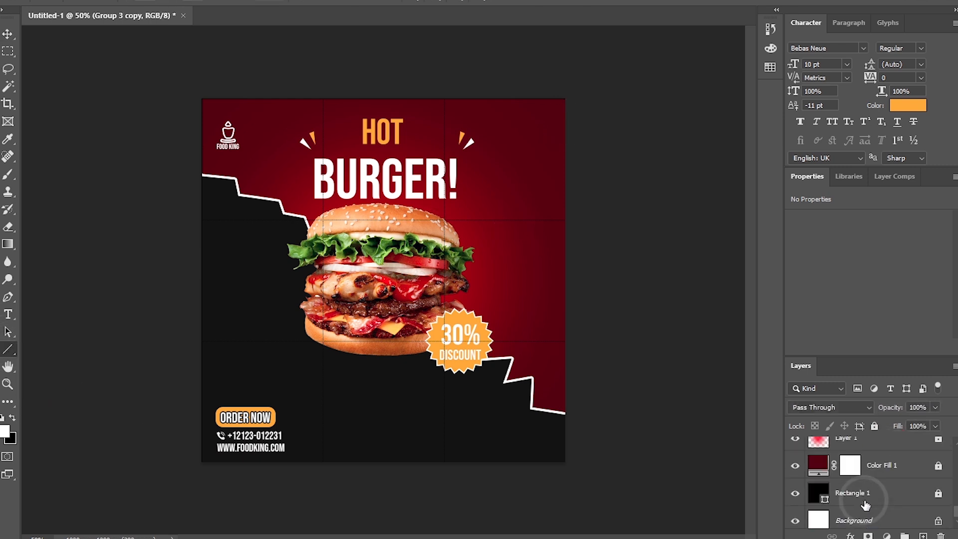
pyautogui.keyDown('shift'); pyautogui.click(895, 514); pyautogui.keyUp('shift')
pyautogui.scroll(10, 905, 487)
pyautogui.keyDown('shift'); pyautogui.click(905, 464); pyautogui.keyUp('shift')
pyautogui.hotkey('ctrl', '/')
# - Add a new layer on top and draw a short rising line about 22 px tall beside the burger's lettuce
pyautogui.scroll(-4, 901, 476)
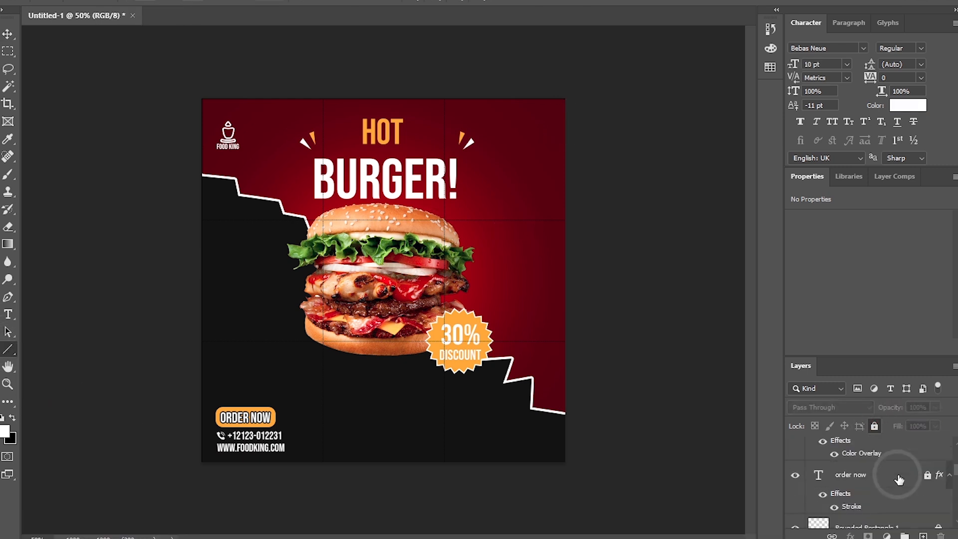
pyautogui.scroll(4, 902, 475)
pyautogui.click(904, 451)
pyautogui.hotkey('ctrl', 'shift', 'alt', 'n')
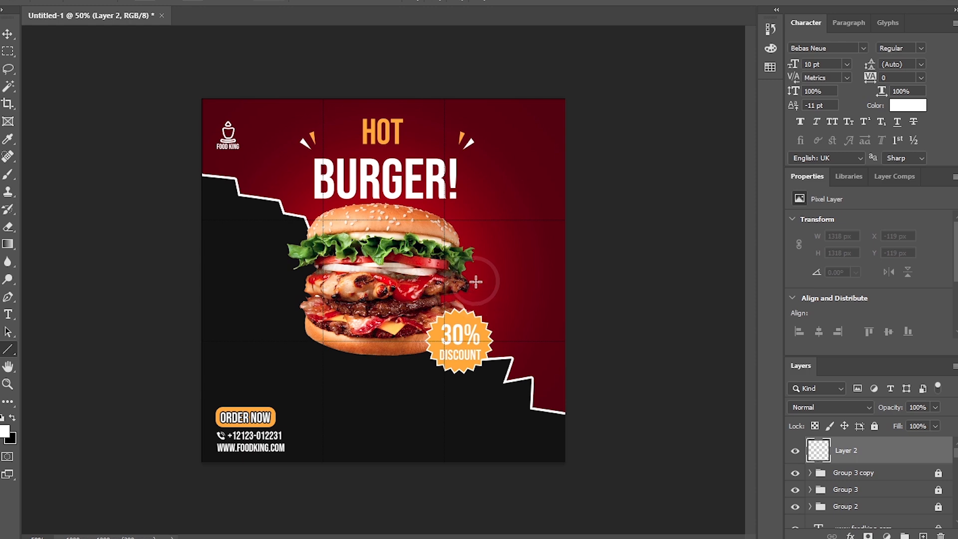
pyautogui.moveTo(488, 259); pyautogui.dragTo(489, 260)
# - Give the short line no fill and a white 4 px stroke
pyautogui.click(843, 304)
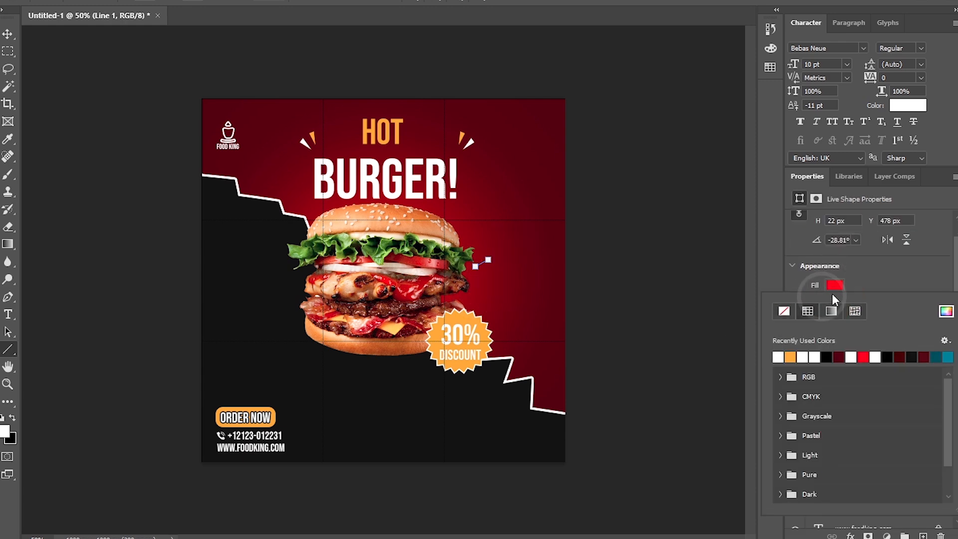
pyautogui.click(842, 303)
pyautogui.click(842, 302)
pyautogui.click(780, 375)
pyautogui.click(906, 272)
pyautogui.moveTo(853, 321); pyautogui.dragTo(804, 322)
pyautogui.write('4')
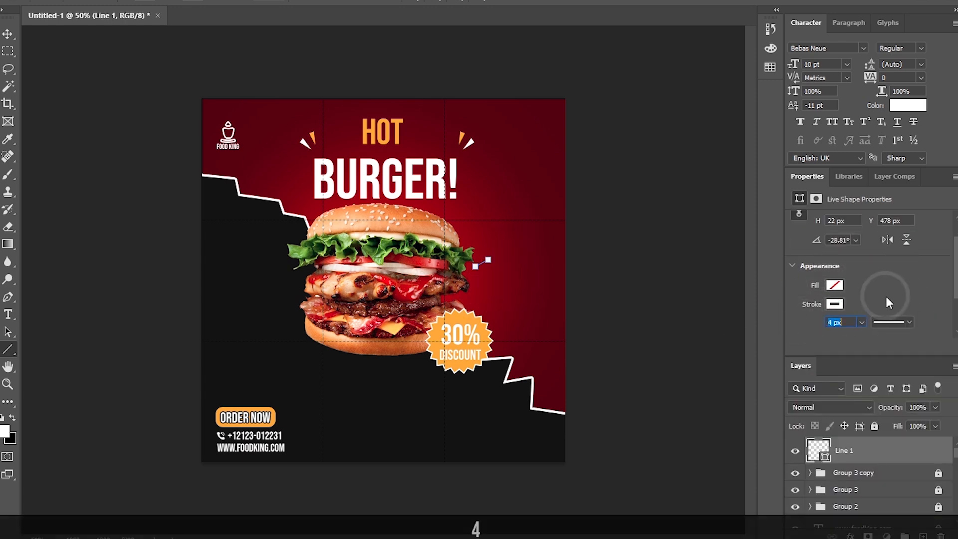
pyautogui.press('Return')
# - Move the white line up and right into the red area beside the burger
pyautogui.press('v')
pyautogui.hotkey('ctrl', '+')
pyautogui.moveTo(589, 240); pyautogui.dragTo(618, 213)
pyautogui.hotkey('ctrl', 't')
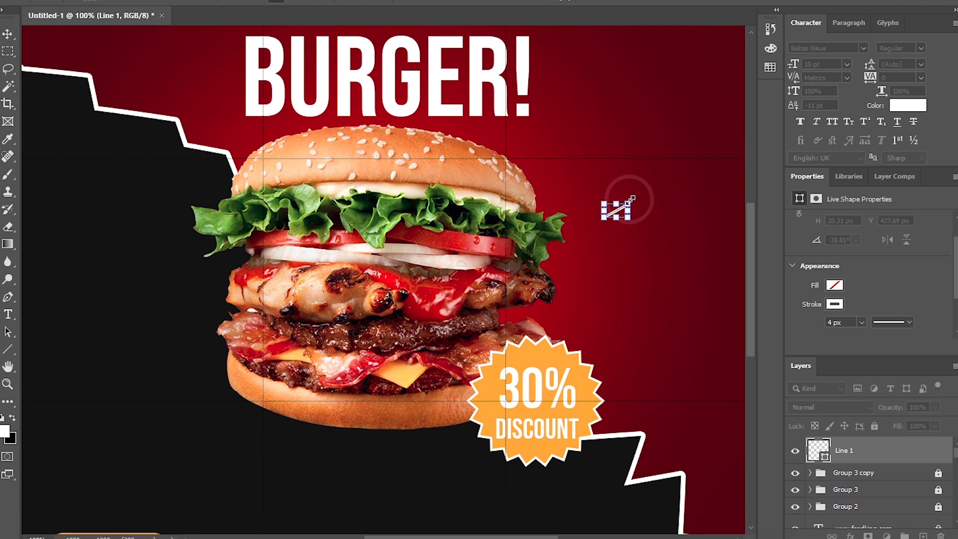
pyautogui.press('Return')
# - Duplicate the white line, rotate the copy to nearly horizontal and place it just below the original
pyautogui.hotkey('ctrl', 'j')
pyautogui.hotkey('ctrl', 't')
pyautogui.moveTo(665, 186); pyautogui.dragTo(650, 202)
pyautogui.press('Down')
pyautogui.press('Down')
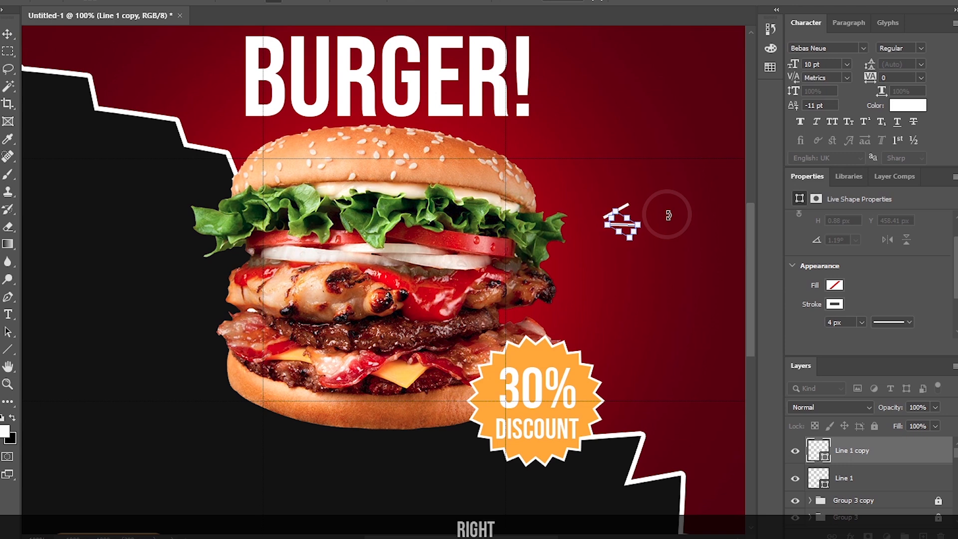
# - Duplicate the nearly horizontal line, tilt the copy about 16° downward and place it below the other two
pyautogui.hotkey('ctrl', 'j')
pyautogui.hotkey('ctrl', 't')
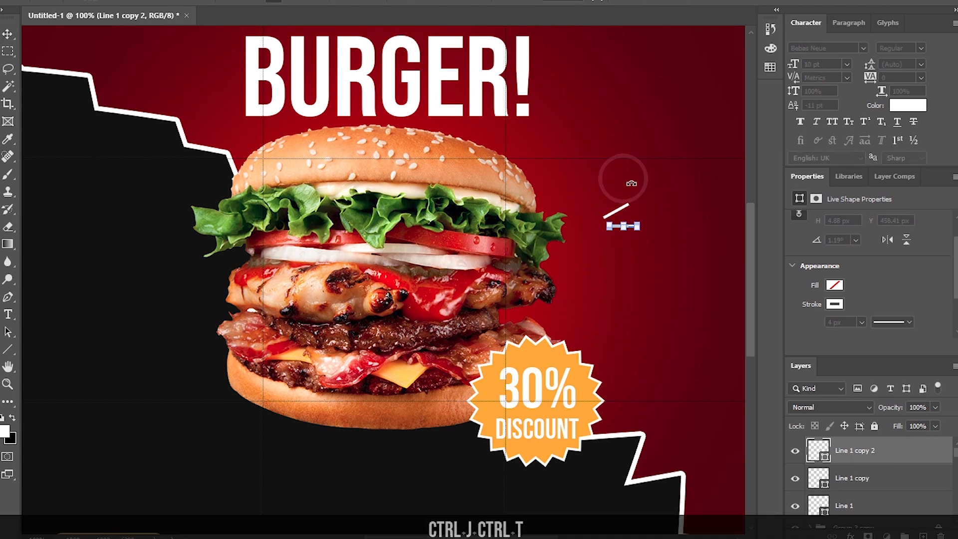
pyautogui.moveTo(620, 171); pyautogui.dragTo(649, 240)
pyautogui.press('Down')
pyautogui.press('Left')
pyautogui.press('Left')
pyautogui.press('Left')
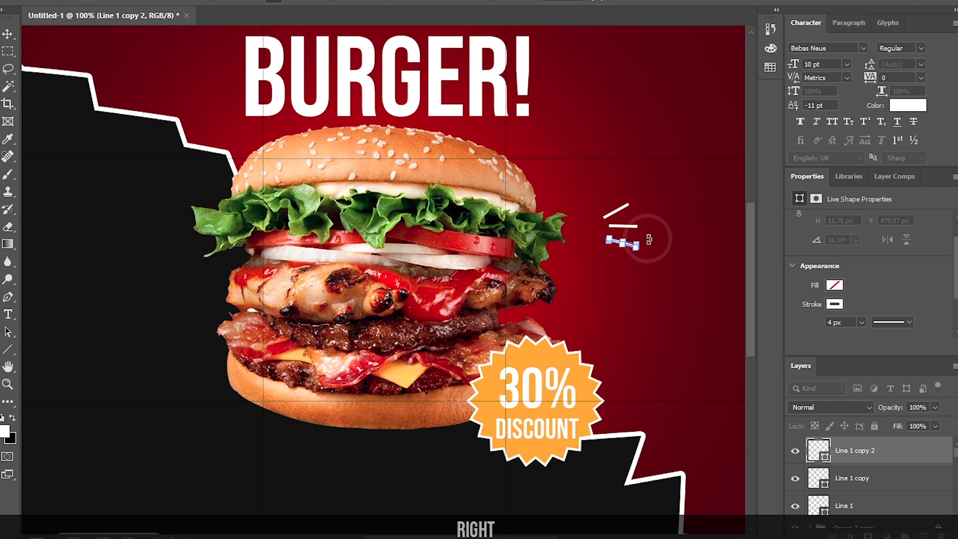
# - Group the three white lines beside the burger and duplicate the group
pyautogui.keyDown('shift'); pyautogui.click(845, 508); pyautogui.keyUp('shift')
pyautogui.hotkey('ctrl', 'g')
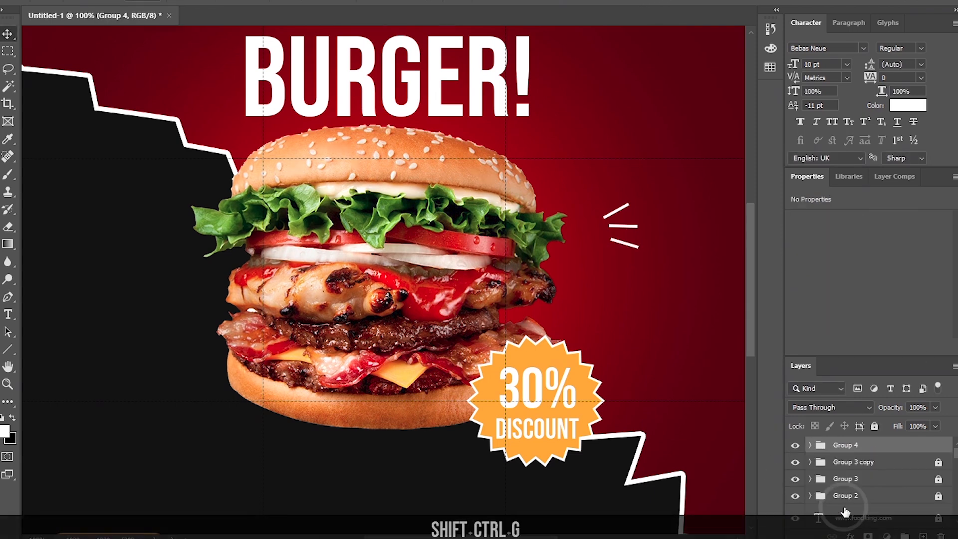
pyautogui.hotkey('ctrl', 't')
pyautogui.hotkey('ctrl', 'j')
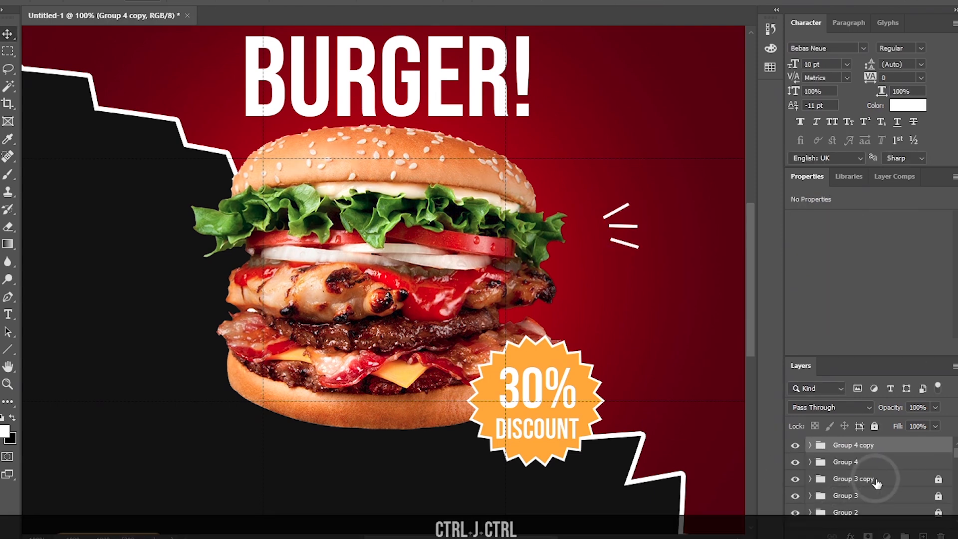
# - Move the duplicated group of three white lines to the black area below and left of the burger and rotate it to radiate outward
pyautogui.hotkey('ctrl', 't')
pyautogui.moveTo(628, 229); pyautogui.dragTo(168, 400)
pyautogui.rightClick(167, 399)
pyautogui.click(203, 376)
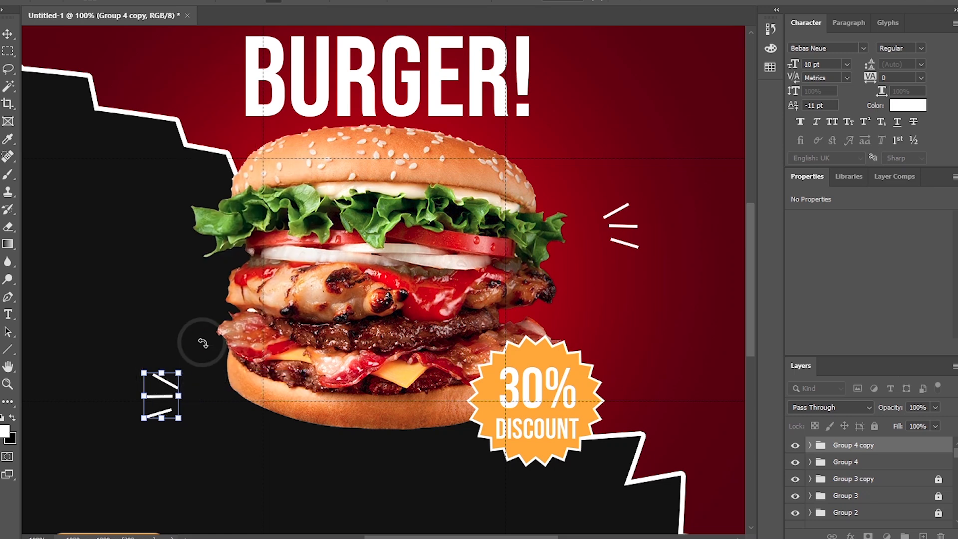
pyautogui.moveTo(203, 342); pyautogui.dragTo(173, 328)
pyautogui.moveTo(165, 394); pyautogui.dragTo(148, 395)
pyautogui.click(664, 2)
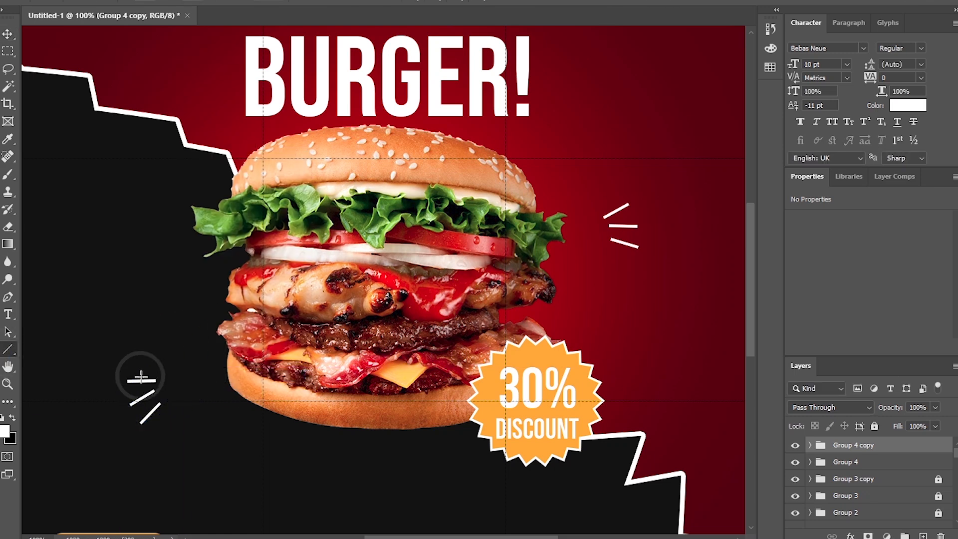
# - Draw a horizontal line about 508 px long below the burger, with no fill and a 4 px white stroke
pyautogui.moveTo(123, 452); pyautogui.dragTo(464, 452)
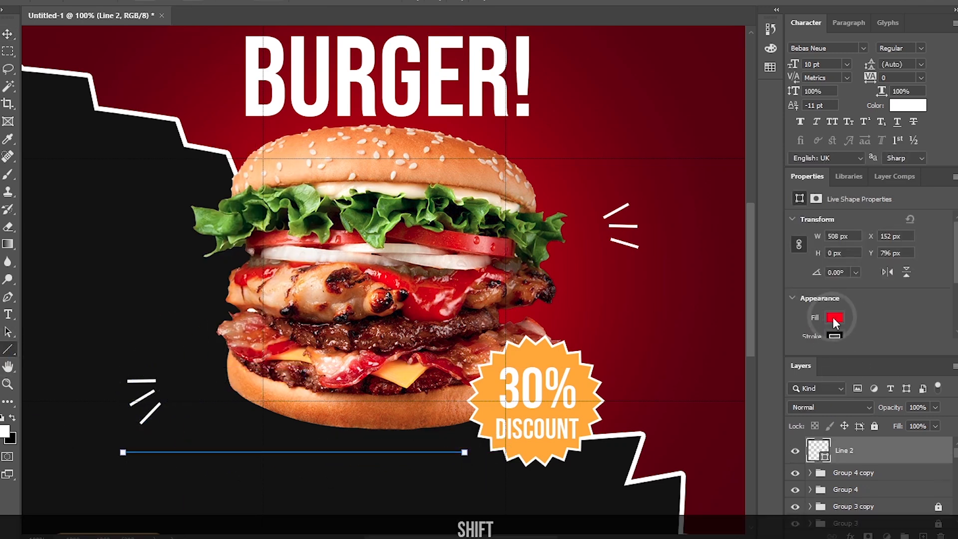
pyautogui.click(833, 317)
pyautogui.click(789, 342)
pyautogui.click(777, 386)
pyautogui.scroll(-1, 834, 323)
pyautogui.click(834, 322)
pyautogui.write('4')
pyautogui.press('Return')
pyautogui.press('v')
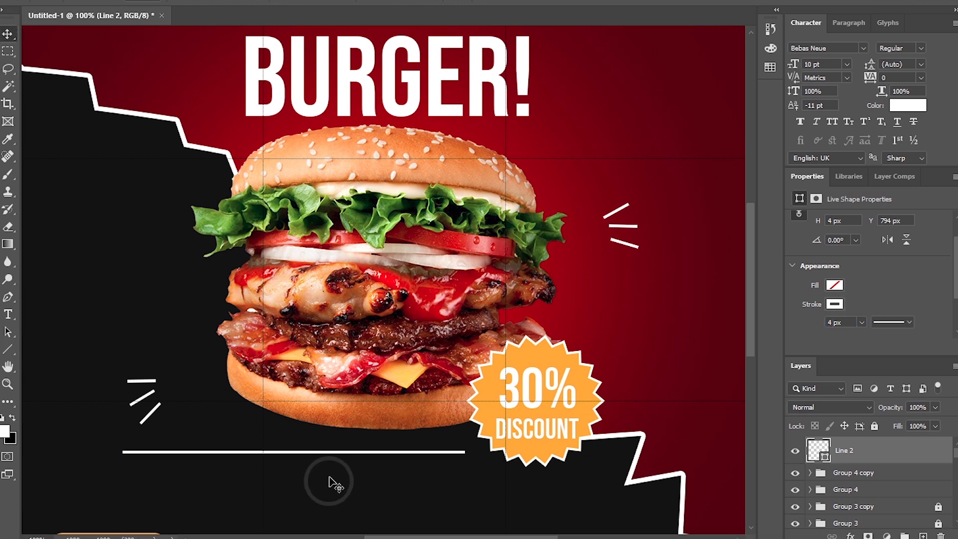
# - Warp the long white line into a curve that follows the lower-left edge of the bottom bun
pyautogui.hotkey('ctrl', 't')
pyautogui.rightClick(356, 452)
pyautogui.click(123, 439)
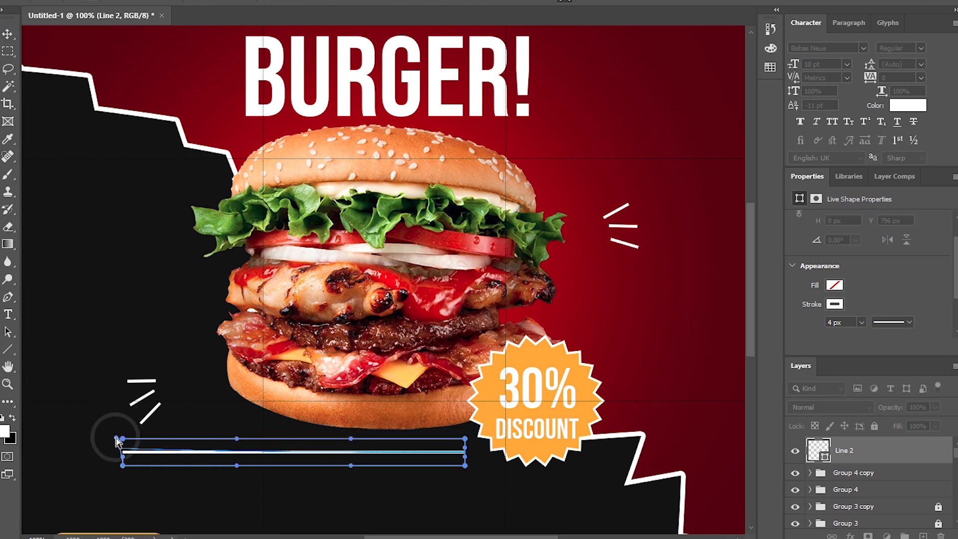
pyautogui.moveTo(116, 440); pyautogui.dragTo(237, 319)
pyautogui.moveTo(123, 465); pyautogui.dragTo(199, 333)
pyautogui.moveTo(164, 367); pyautogui.dragTo(234, 313)
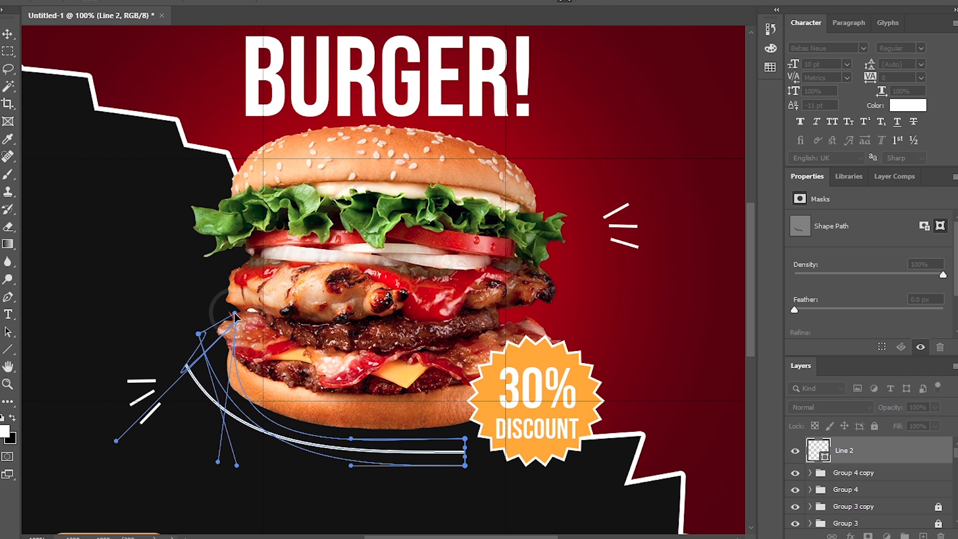
pyautogui.moveTo(465, 439); pyautogui.dragTo(463, 400)
pyautogui.moveTo(465, 465); pyautogui.dragTo(465, 428)
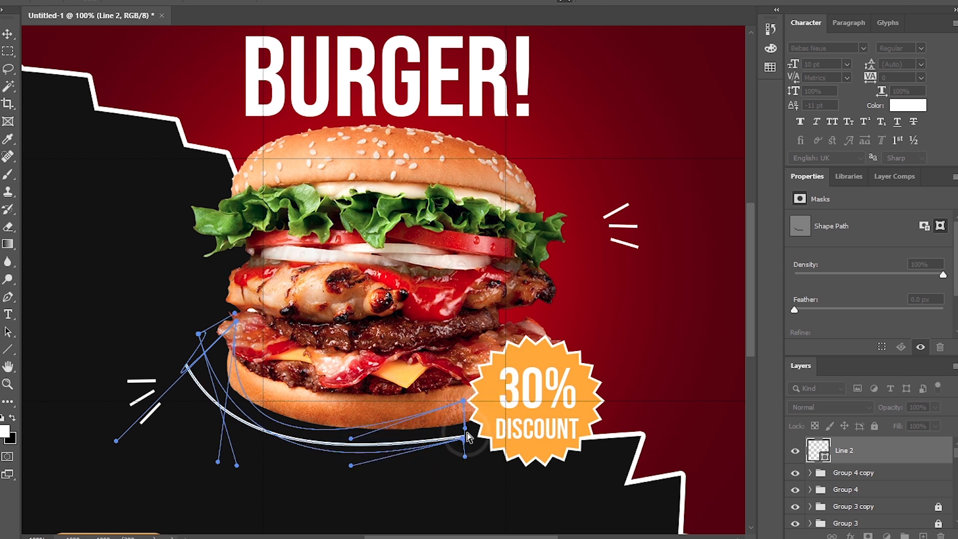
pyautogui.click(621, 4)
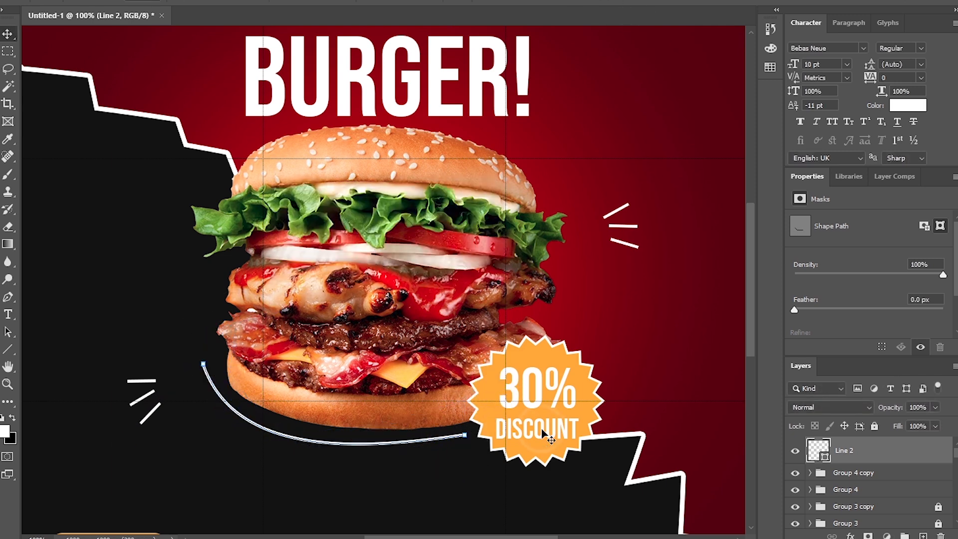
# - On a new layer, draw a short line about 141 px long below the curve, with no fill and a 4 px white stroke
pyautogui.click(923, 535)
pyautogui.click(8, 349)
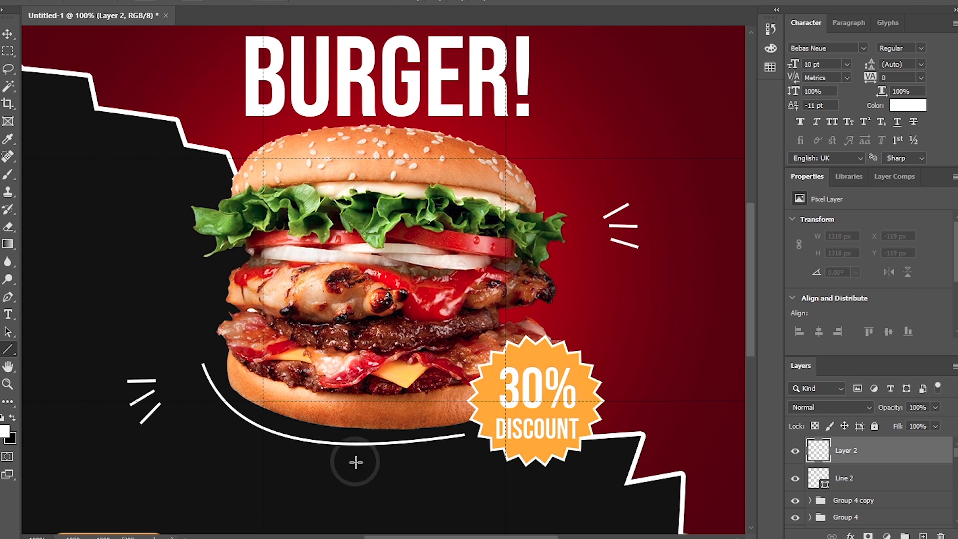
pyautogui.moveTo(341, 457); pyautogui.dragTo(436, 457)
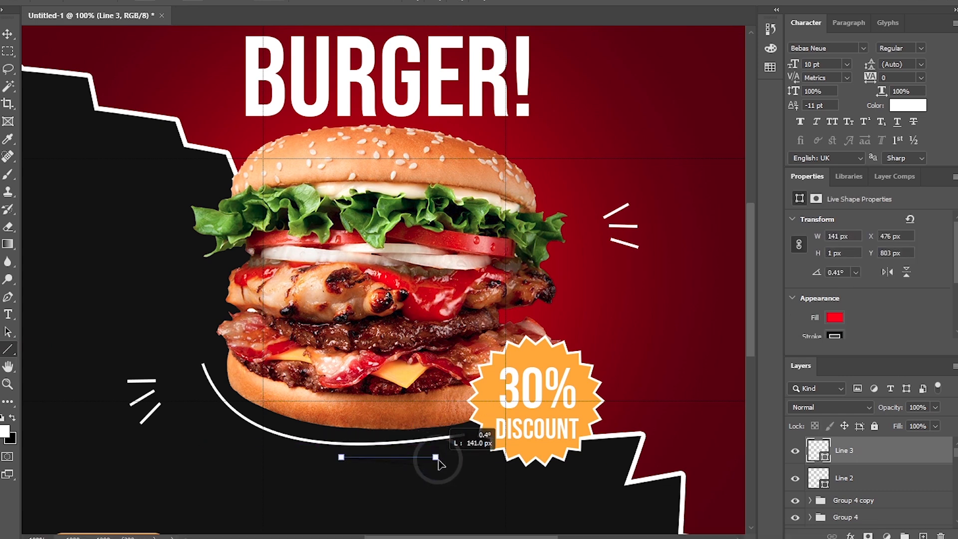
pyautogui.click(837, 286)
pyautogui.click(784, 311)
pyautogui.click(880, 292)
pyautogui.click(835, 303)
pyautogui.click(778, 375)
pyautogui.click(864, 303)
pyautogui.click(831, 323)
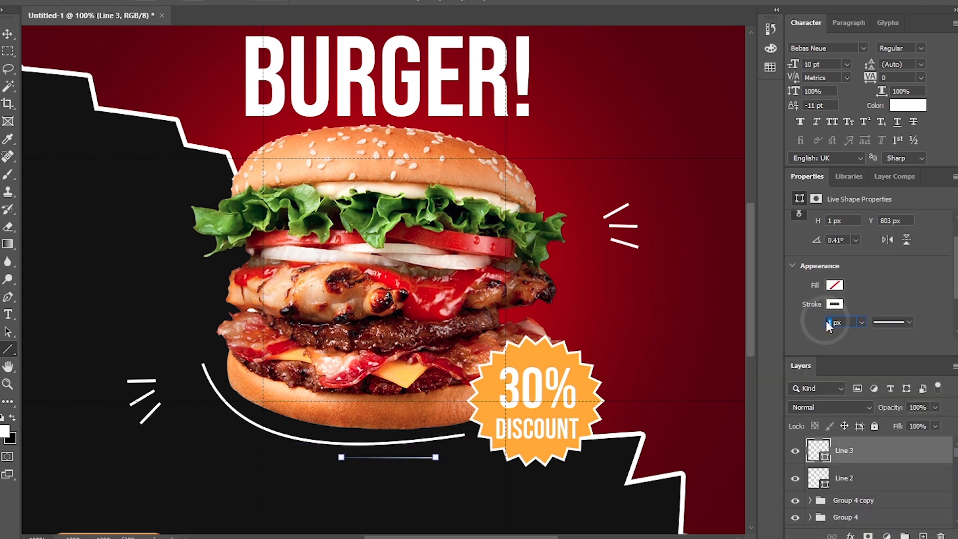
pyautogui.write('4')
pyautogui.press('Return')
# - Warp the short line into a shallow curve with raised ends and accept its conversion to a regular path
pyautogui.hotkey('ctrl', 't')
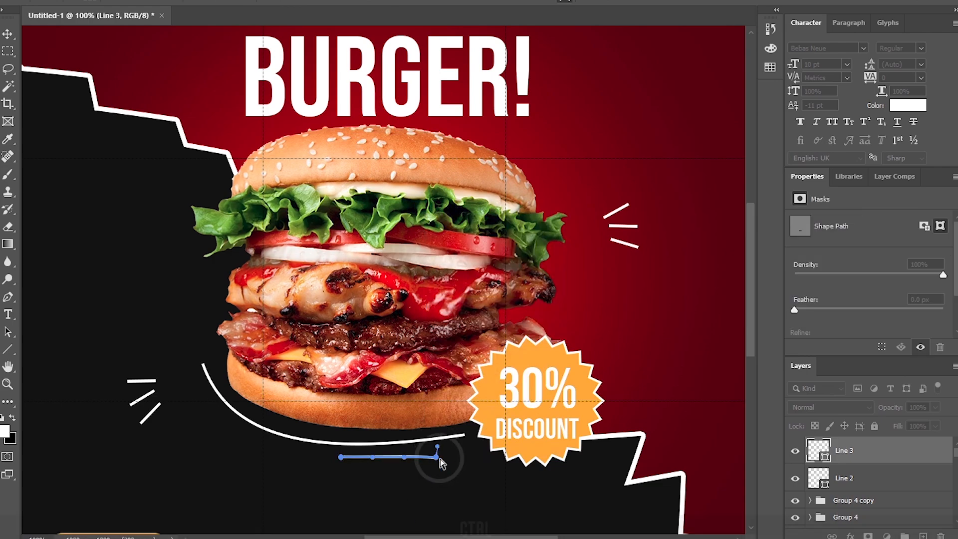
pyautogui.press('ctrl+KP_Add')
pyautogui.press('ctrl+KP_Add')
pyautogui.moveTo(573, 302); pyautogui.dragTo(575, 276)
pyautogui.moveTo(288, 303); pyautogui.dragTo(260, 289)
pyautogui.press('Return')
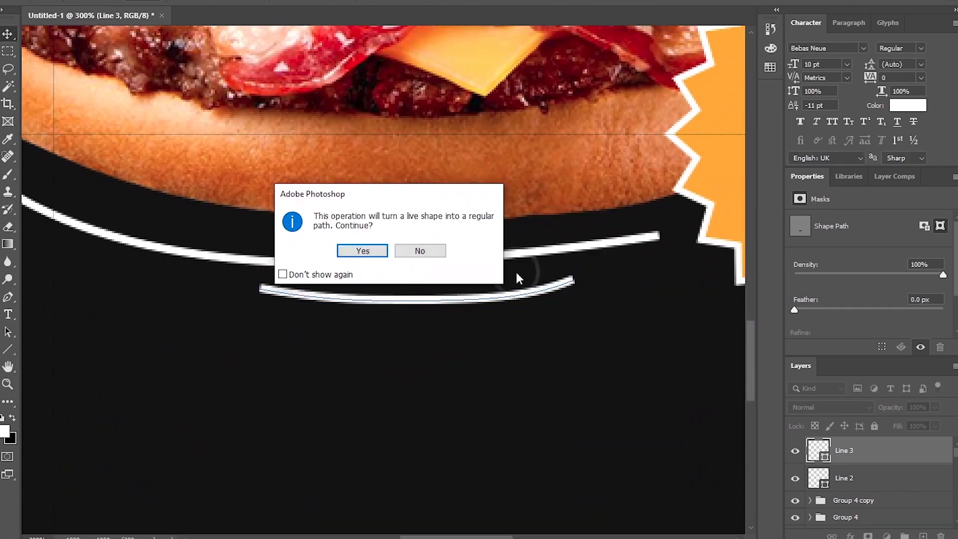
pyautogui.press('Return')
# - Apply another warp to the short curved line beneath the burger
pyautogui.press('ctrl+KP_Subtract')
pyautogui.press('ctrl+KP_Subtract')
pyautogui.press('ctrl+KP_Subtract')
pyautogui.press('ctrl+KP_Add')
pyautogui.press('ctrl+KP_Add')
pyautogui.press('ctrl+KP_Add')
pyautogui.moveTo(394, 469); pyautogui.dragTo(486, 243)
pyautogui.hotkey('ctrl', 't')
pyautogui.rightClick(370, 399)
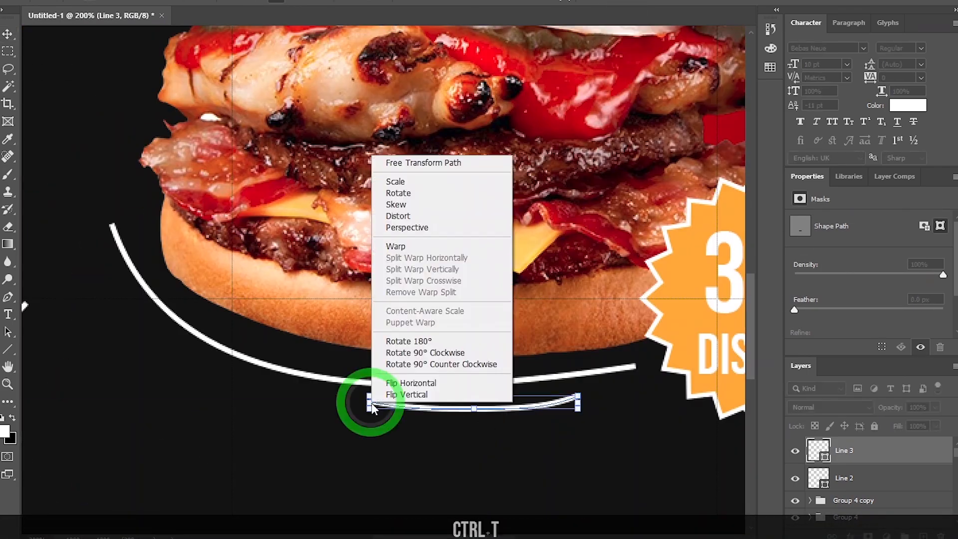
pyautogui.click(395, 246)
pyautogui.press('Return')
pyautogui.press('ctrl+KP_Subtract')
pyautogui.press('ctrl+KP_Subtract')
pyautogui.press('ctrl+KP_Subtract')
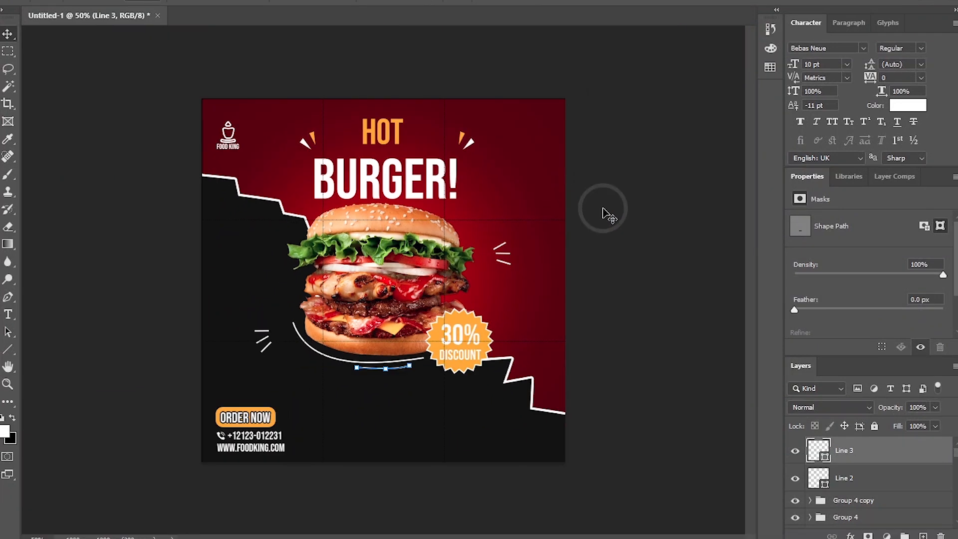
# - Draw a dark red circle without stroke in the black area left of the burger and scale it down to 14 px
pyautogui.rightClick(9, 349)
pyautogui.click(50, 360)
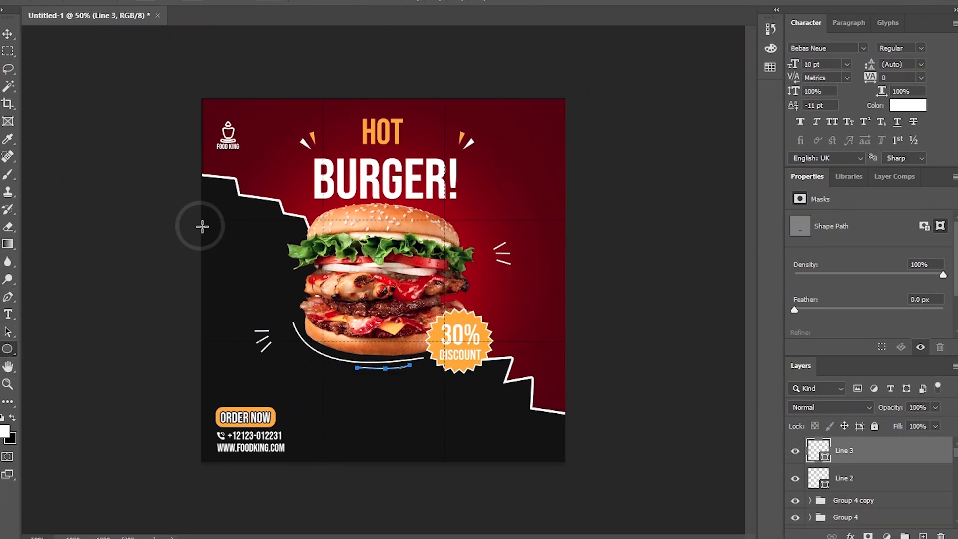
pyautogui.press('ctrl+KP_Add')
pyautogui.press('ctrl+KP_Add')
pyautogui.moveTo(249, 192); pyautogui.dragTo(274, 216)
pyautogui.click(835, 274)
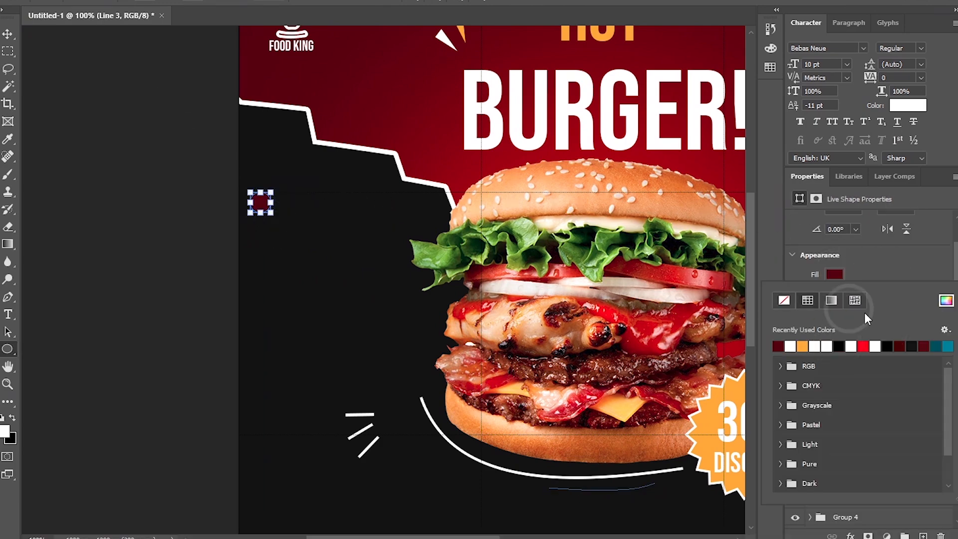
pyautogui.click(257, 199)
pyautogui.hotkey('ctrl', 't')
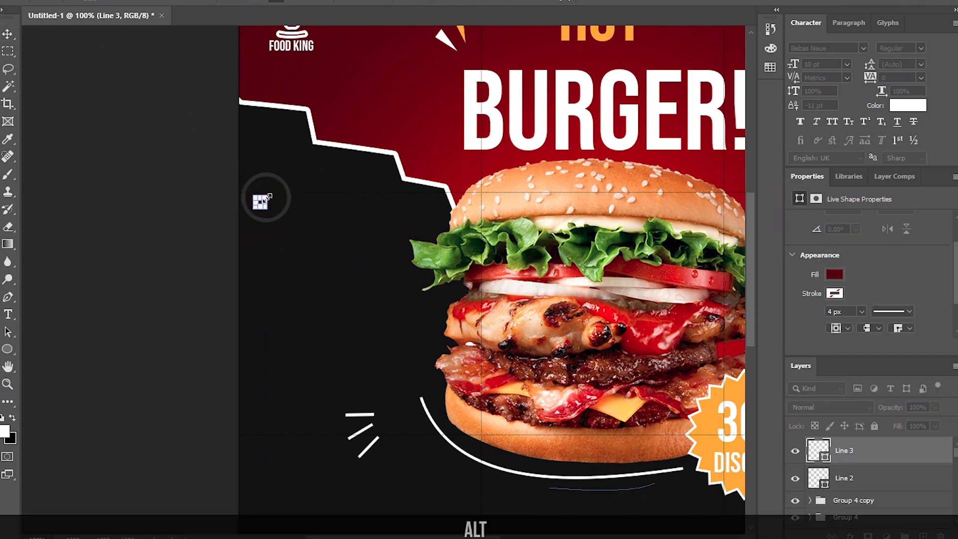
pyautogui.click(568, 2)
pyautogui.click(135, 122)
# - Duplicate the small circle three times and space the copies horizontally into a row of four dots
pyautogui.press('ctrl+KP_Subtract')
pyautogui.press('ctrl+KP_Subtract')
pyautogui.press('ctrl+KP_Add')
pyautogui.press('ctrl+KP_Add')
pyautogui.press('ctrl+KP_Add')
pyautogui.moveTo(90, 187); pyautogui.dragTo(614, 291)
pyautogui.keyDown('ctrl'); pyautogui.click(228, 163); pyautogui.keyUp('ctrl')
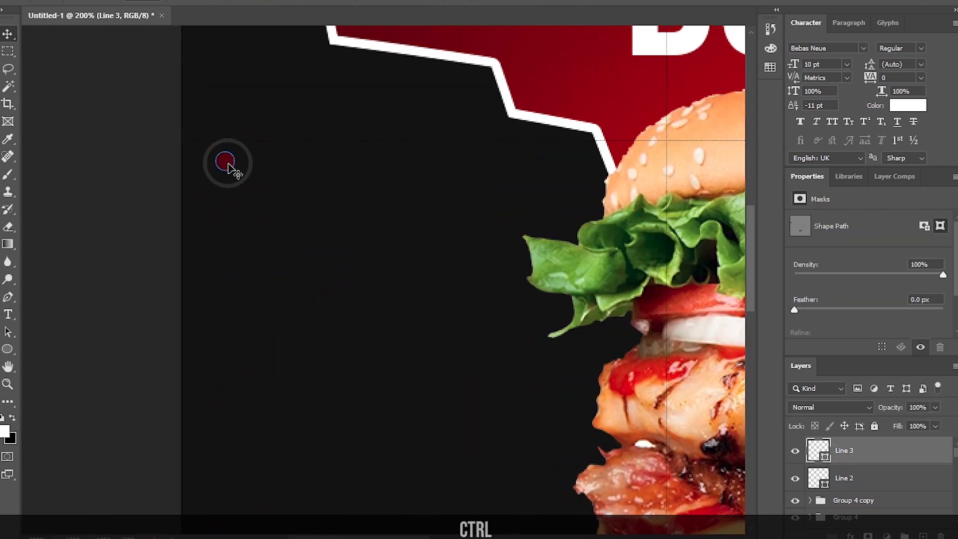
pyautogui.hotkey('ctrl', 'j')
pyautogui.moveTo(232, 170); pyautogui.dragTo(405, 172)
pyautogui.hotkey('ctrl', 'j')
pyautogui.hotkey('ctrl', 'j')
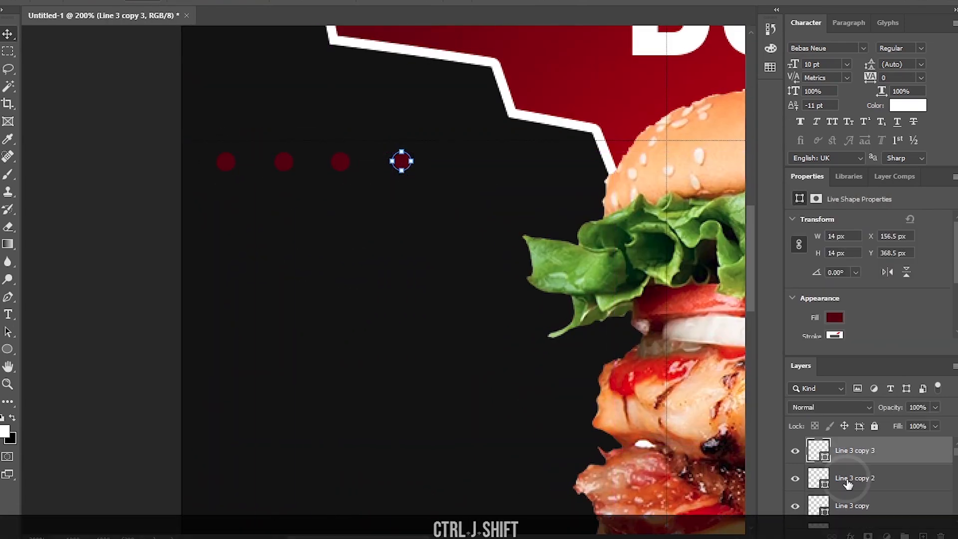
# - Group the four dots, duplicate the group and place the copy directly below as a second row
pyautogui.click(797, 451)
pyautogui.keyDown('shift'); pyautogui.click(849, 524); pyautogui.keyUp('shift')
pyautogui.hotkey('ctrl', 'g')
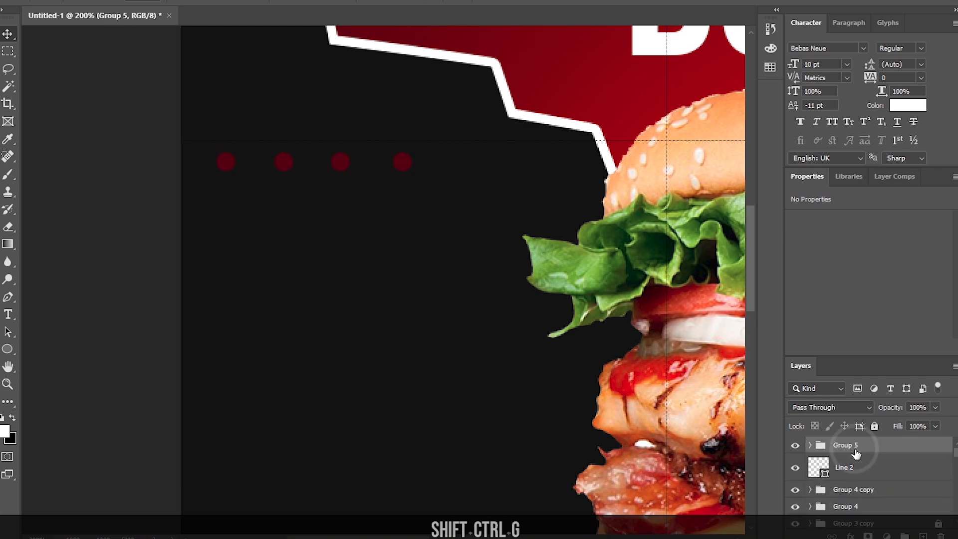
pyautogui.hotkey('ctrl', 'j')
pyautogui.hotkey('ctrl', 't')
pyautogui.moveTo(407, 172); pyautogui.dragTo(412, 242)
# - Group both dot rows, duplicate the group and place the copy below to form four rows
pyautogui.keyDown('shift'); pyautogui.click(845, 462); pyautogui.keyUp('shift')
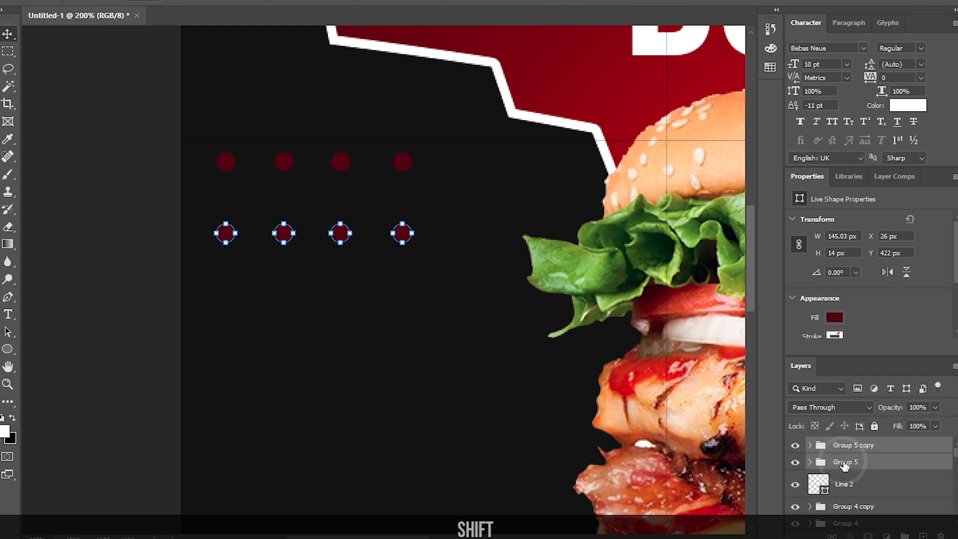
pyautogui.hotkey('ctrl', 'g')
pyautogui.hotkey('ctrl', '-')
pyautogui.hotkey('ctrl', '-')
pyautogui.hotkey('ctrl', '+')
pyautogui.hotkey('ctrl', '+')
pyautogui.moveTo(240, 337); pyautogui.dragTo(747, 379)
pyautogui.hotkey('ctrl', 't')
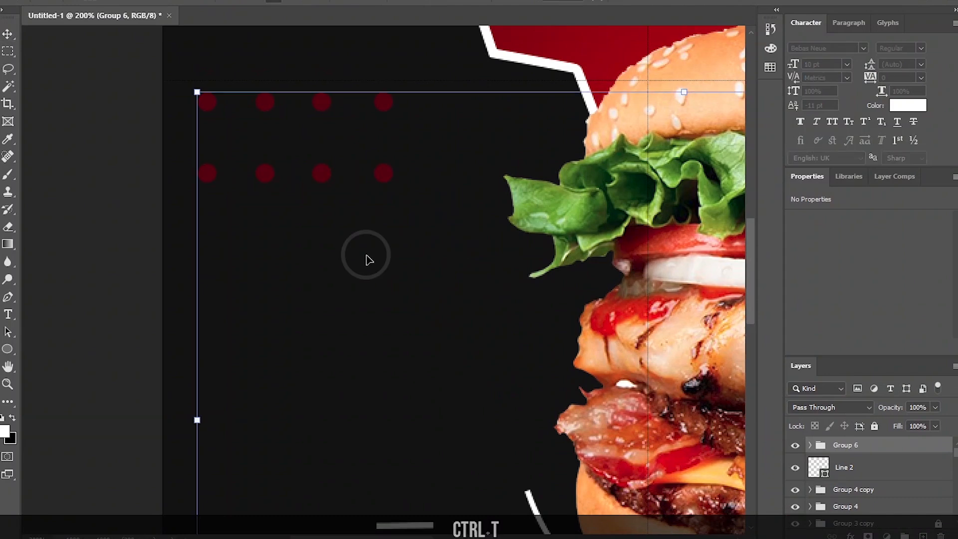
pyautogui.click(849, 440)
pyautogui.hotkey('ctrl', 'j')
pyautogui.hotkey('ctrl', 't')
pyautogui.moveTo(396, 136); pyautogui.dragTo(375, 326)
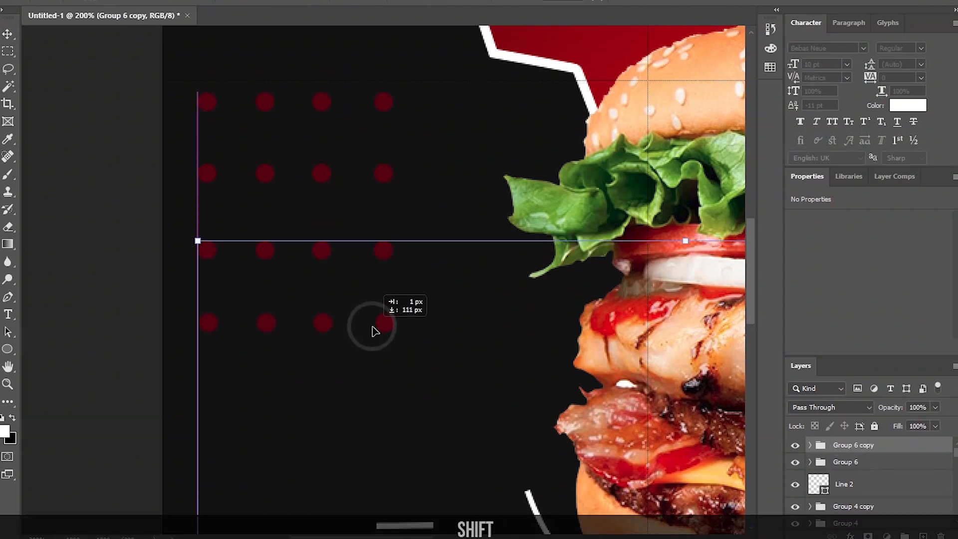
pyautogui.press('Return')
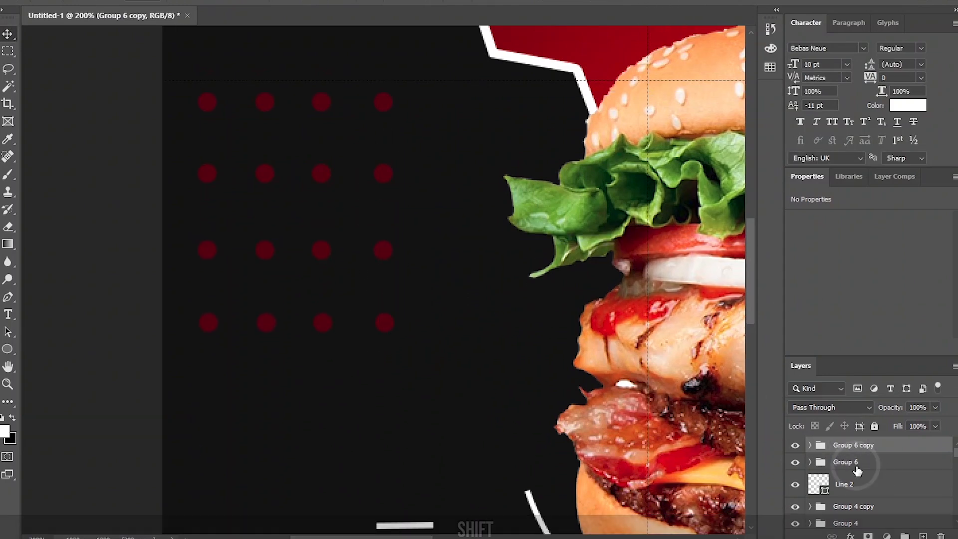
# - Group the four dot rows, duplicate the group below them and combine everything into a single group
pyautogui.keyDown('shift'); pyautogui.click(823, 462); pyautogui.keyUp('shift')
pyautogui.hotkey('ctrl', 'g')
pyautogui.hotkey('ctrl', 'j')
pyautogui.hotkey('ctrl', 't')
pyautogui.moveTo(418, 135); pyautogui.dragTo(293, 466)
pyautogui.press('Return')
pyautogui.keyDown('shift'); pyautogui.click(852, 463); pyautogui.keyUp('shift')
pyautogui.hotkey('ctrl', 'g')
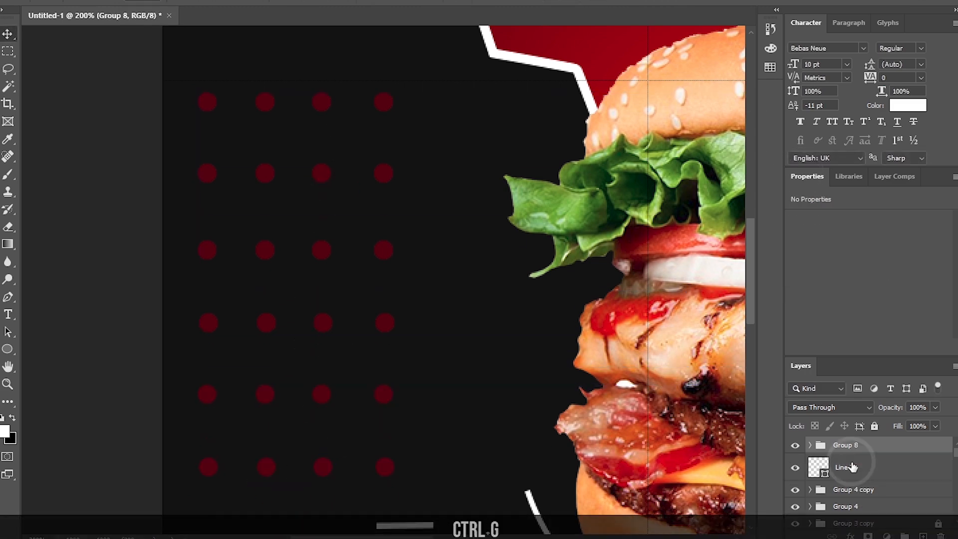
# - Give the dot group a white (ffffff) Color Overlay and lower its opacity to 41% and fill to 49%
pyautogui.hotkey('ctrl', '-')
pyautogui.hotkey('ctrl', '-')
pyautogui.hotkey('ctrl', 't')
pyautogui.click(661, 5)
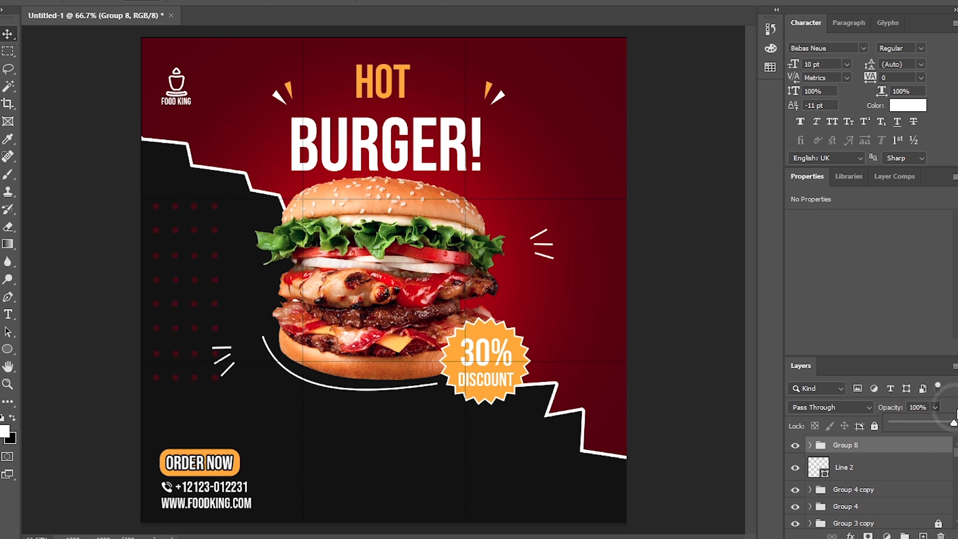
pyautogui.rightClick(848, 445)
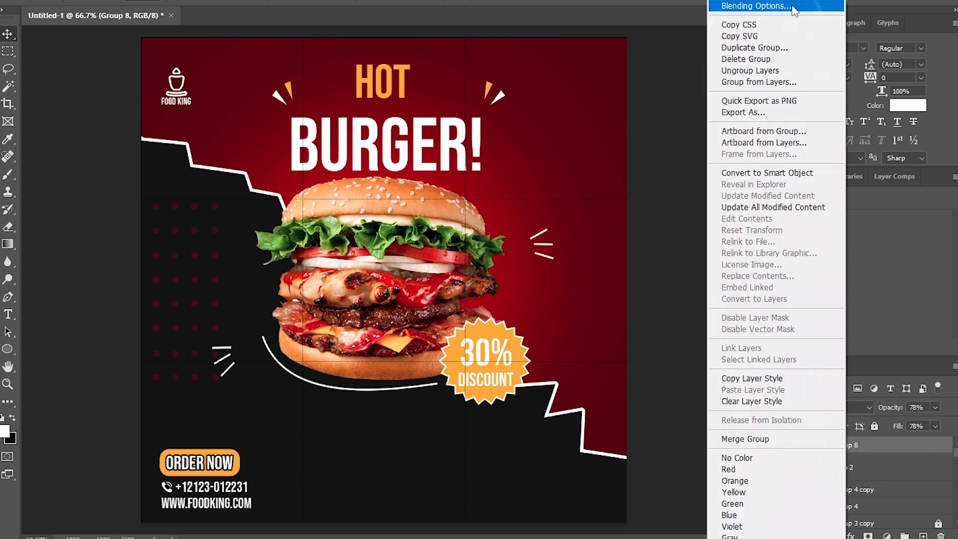
pyautogui.click(749, 6)
pyautogui.click(493, 348)
pyautogui.click(752, 214)
pyautogui.moveTo(739, 195); pyautogui.dragTo(550, 120)
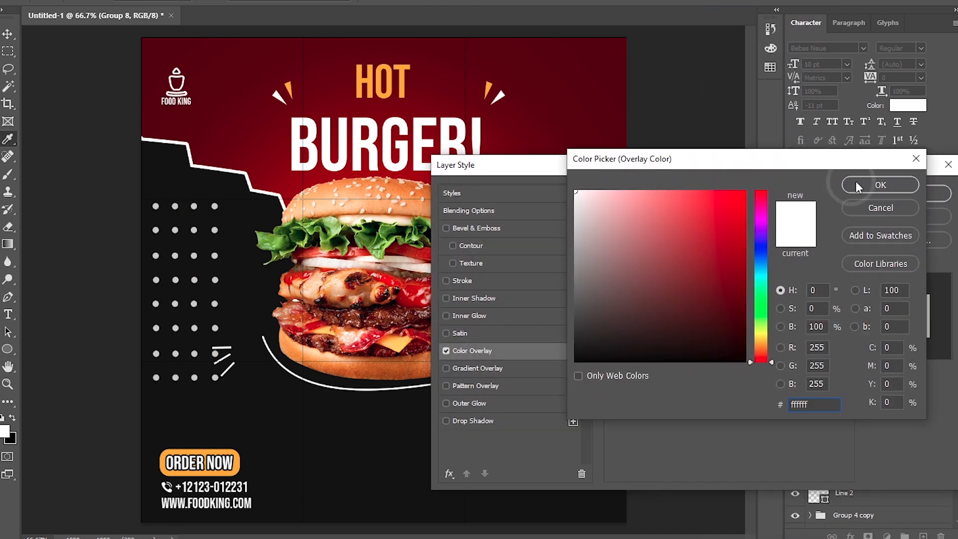
pyautogui.click(869, 185)
pyautogui.click(918, 194)
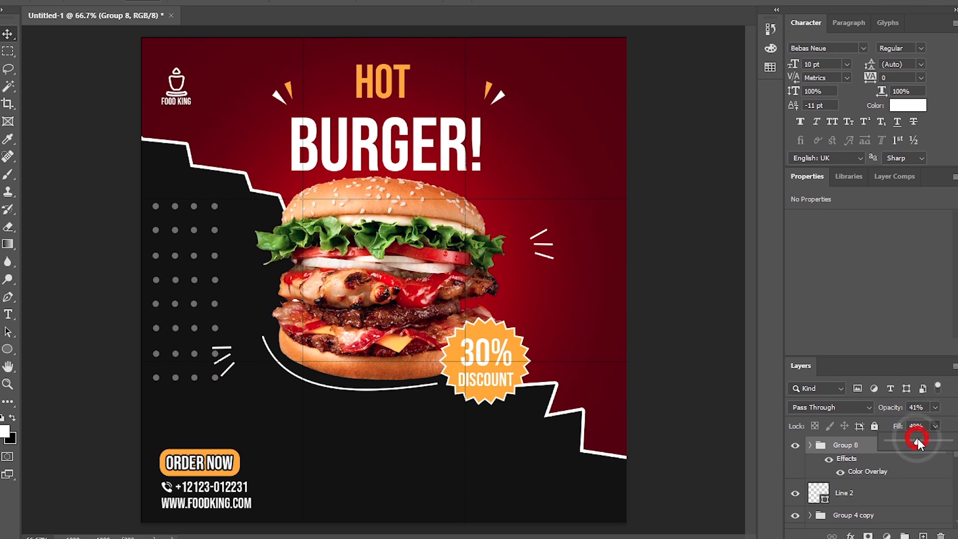
pyautogui.click(951, 424)
# - Shift the group of three white lines at the burger's lower left to the right, clear of the dot pattern
pyautogui.click(223, 348)
pyautogui.scroll(1, 875, 483)
pyautogui.click(795, 480)
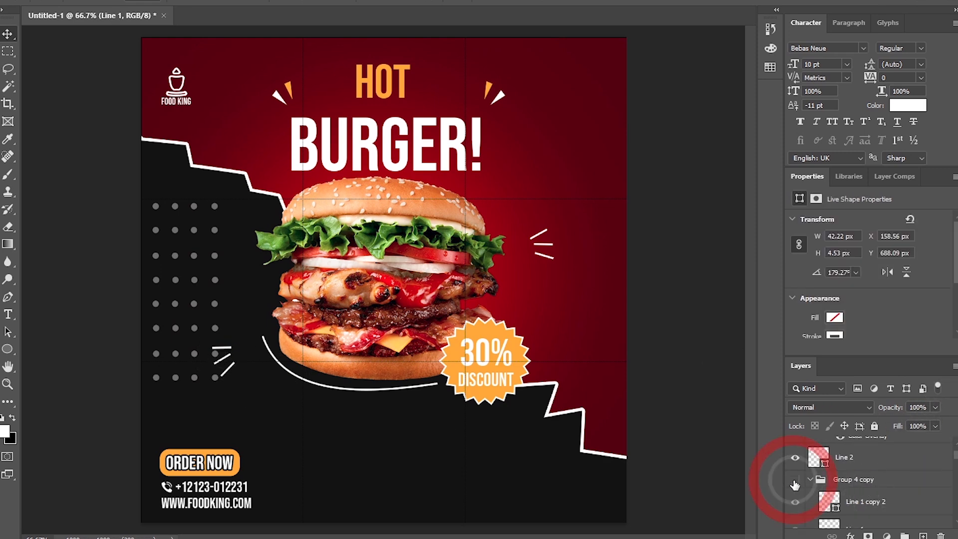
pyautogui.click(794, 481)
pyautogui.click(823, 480)
pyautogui.hotkey('ctrl', 't')
pyautogui.press('Right')
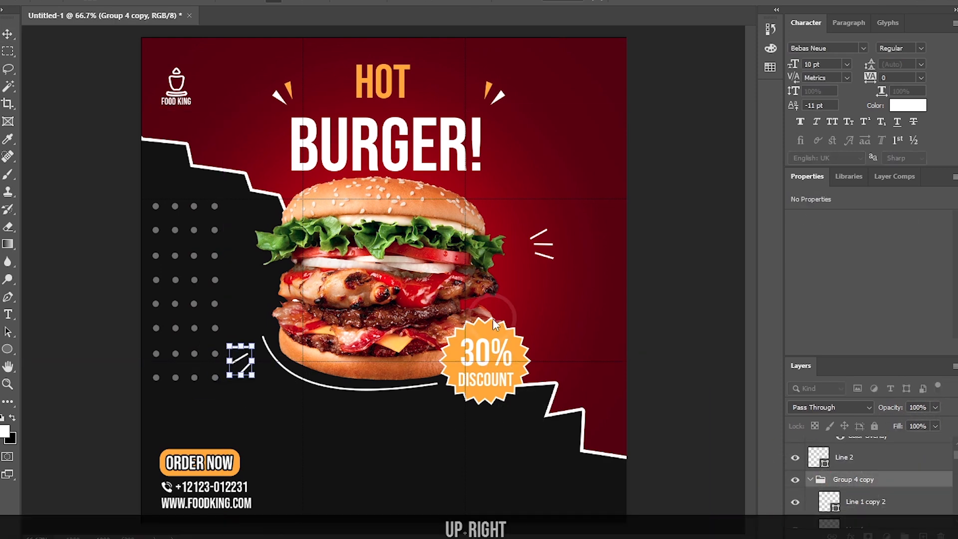
pyautogui.press('Return')
# - Duplicate the dot group, rotate the copy 90°, flatten it and fit it into the poster's lower-right corner
pyautogui.scroll(1, 848, 479)
pyautogui.click(845, 446)
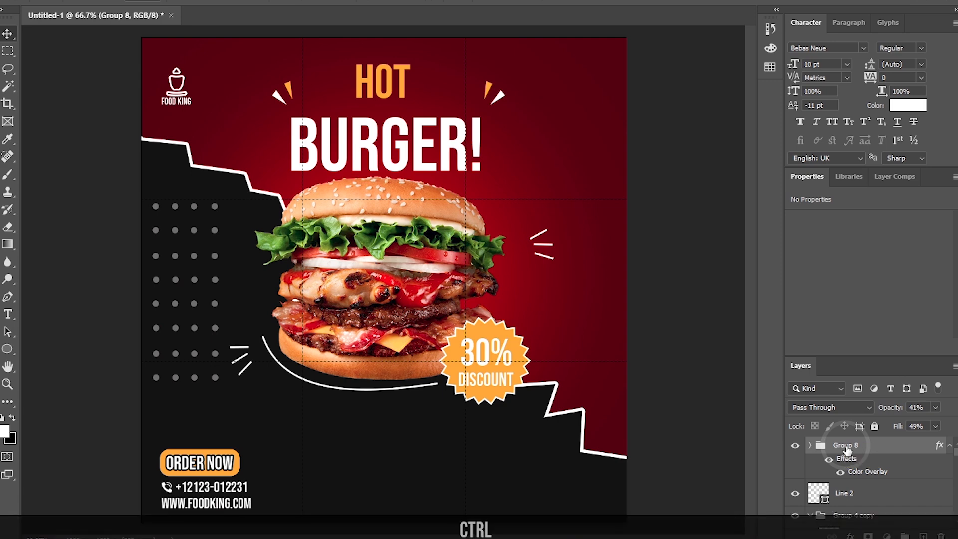
pyautogui.hotkey('ctrl', 'j')
pyautogui.hotkey('ctrl', '-')
pyautogui.hotkey('ctrl', 't')
pyautogui.moveTo(487, 304); pyautogui.dragTo(460, 450)
pyautogui.moveTo(371, 405); pyautogui.dragTo(371, 474)
pyautogui.moveTo(380, 486); pyautogui.dragTo(394, 437)
pyautogui.moveTo(441, 443); pyautogui.dragTo(486, 443)
pyautogui.press('Return')
# - Nudge the corner dot pattern slightly up and left, and deselect it
pyautogui.hotkey('ctrl', 't')
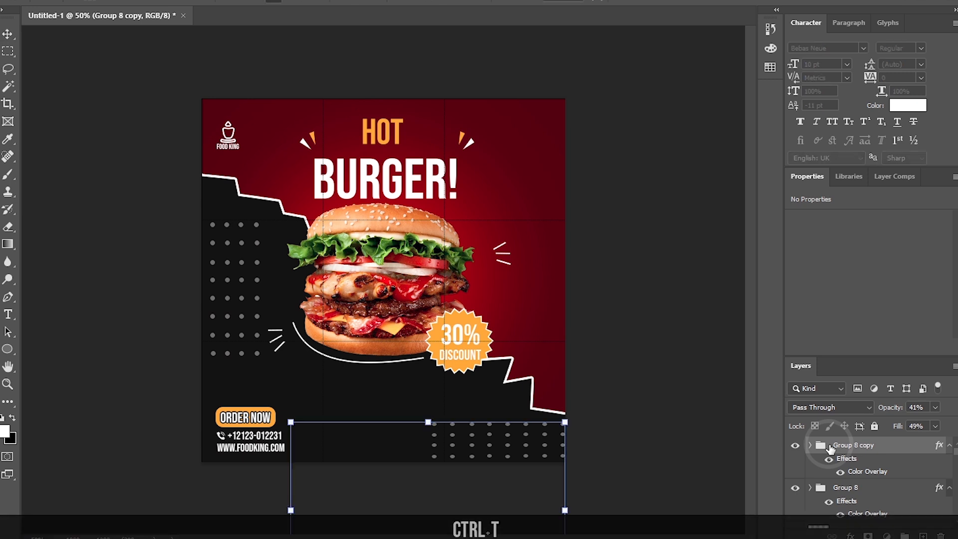
pyautogui.moveTo(428, 421)
pyautogui.mouseDown()
pyautogui.moveTo(428, 432)
pyautogui.moveTo(425, 419)
pyautogui.mouseUp()
pyautogui.click(662, 2)
pyautogui.click(507, 402)
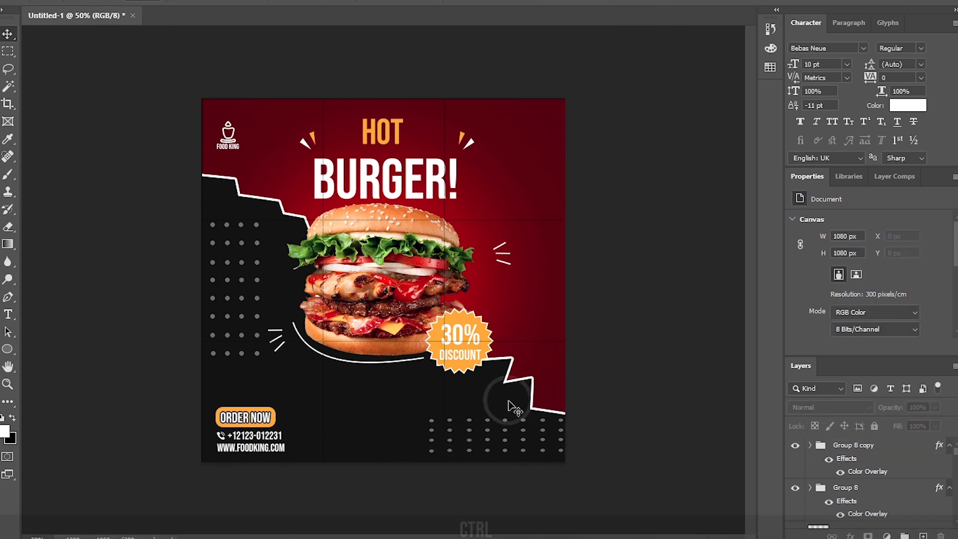
# - Unlock the black jagged shape and warp its right edge outward so the white-stroked steps beside the discount badge shift slightly
pyautogui.hotkey('ctrl', 't')
pyautogui.scroll(-10, 901, 498)
pyautogui.scroll(10, 878, 469)
pyautogui.click(902, 457)
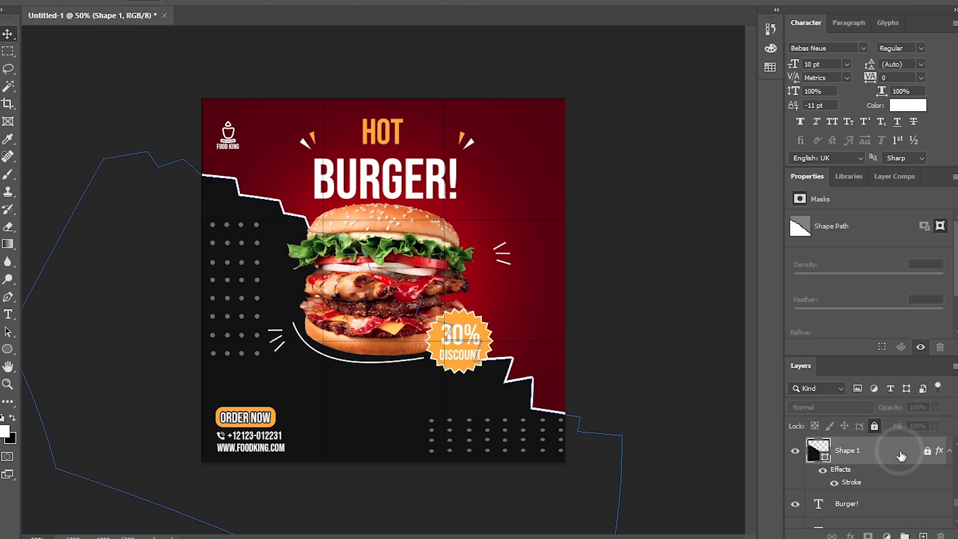
pyautogui.hotkey('ctrl', 't')
pyautogui.rightClick(538, 196)
pyautogui.click(559, 282)
pyautogui.moveTo(631, 335); pyautogui.dragTo(652, 314)
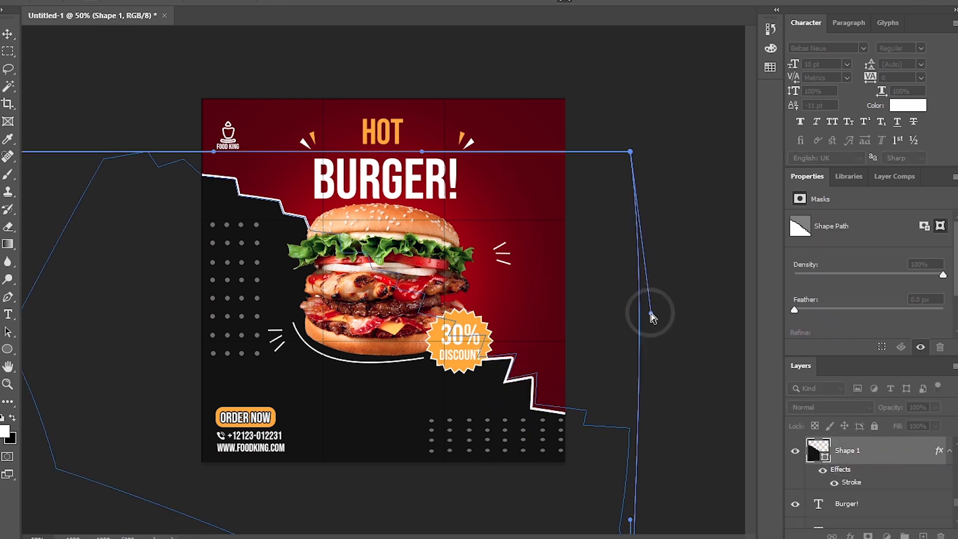
pyautogui.click(631, 4)
pyautogui.click(619, 209)
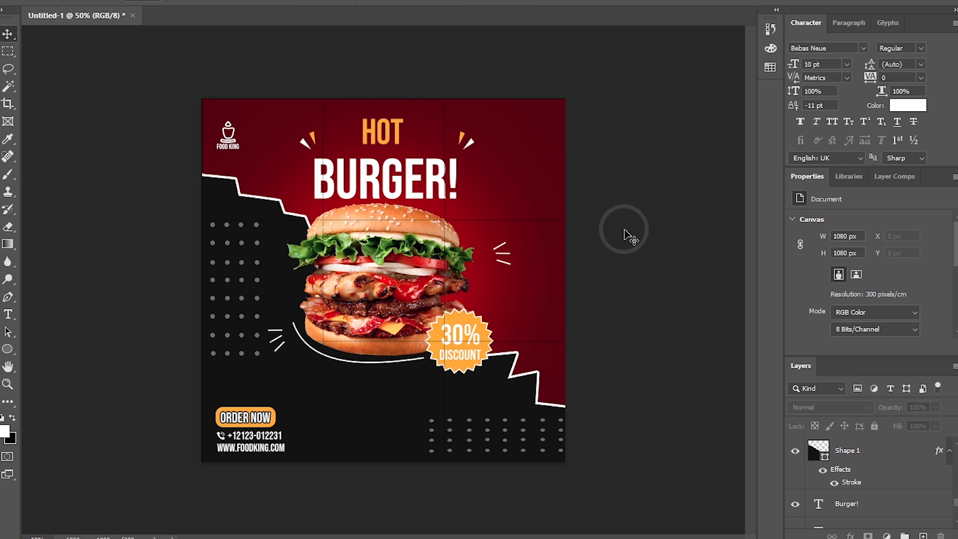
# - Unlock the rounded rectangle behind ORDER NOW and give it a 3 px outside Stroke in white
pyautogui.press('ctrl+KP_Subtract')
pyautogui.press('ctrl+KP_Add')
pyautogui.press('ctrl+KP_Add')
pyautogui.press('ctrl+KP_Add')
pyautogui.moveTo(149, 500); pyautogui.dragTo(375, 282)
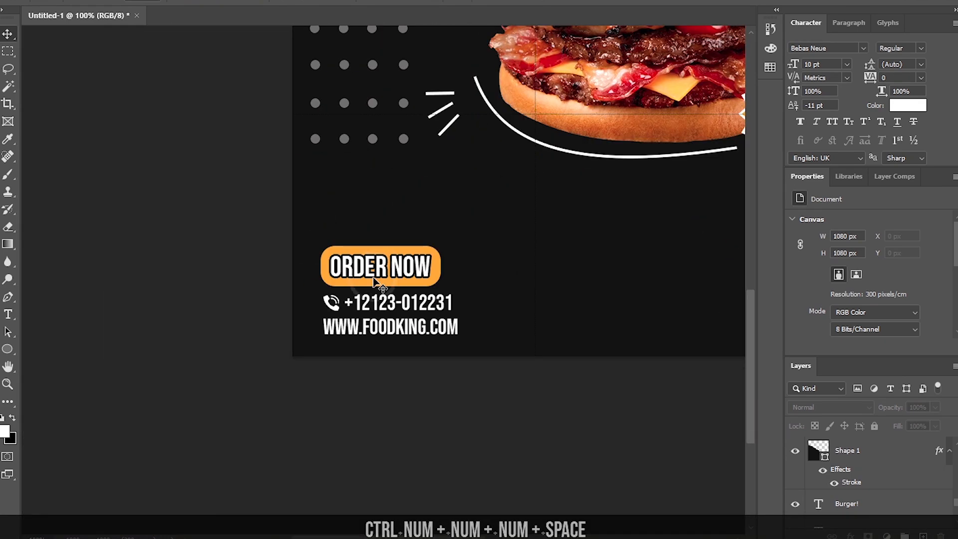
pyautogui.click(848, 450)
pyautogui.scroll(-5, 836, 487)
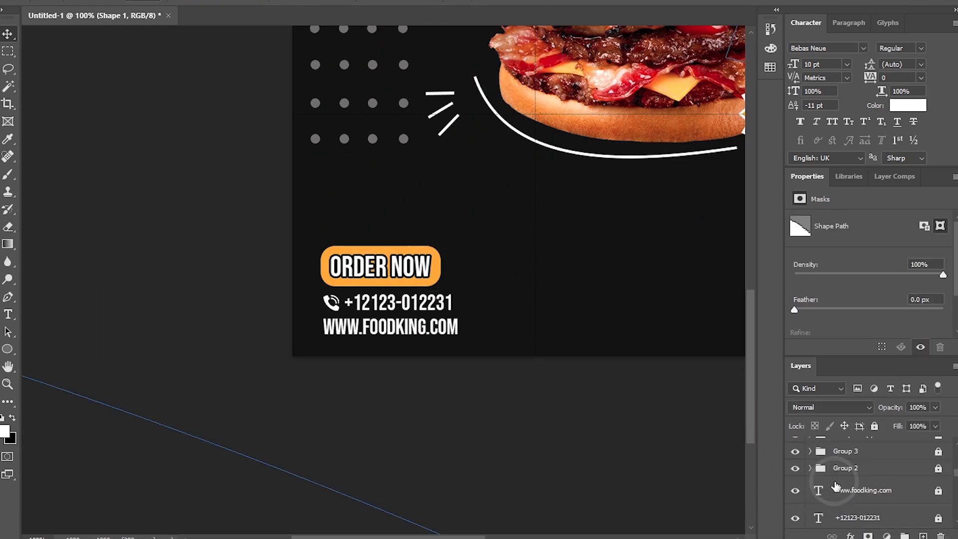
pyautogui.scroll(-3, 836, 486)
pyautogui.click(796, 483)
pyautogui.click(795, 483)
pyautogui.click(938, 484)
pyautogui.doubleClick(906, 483)
pyautogui.click(462, 280)
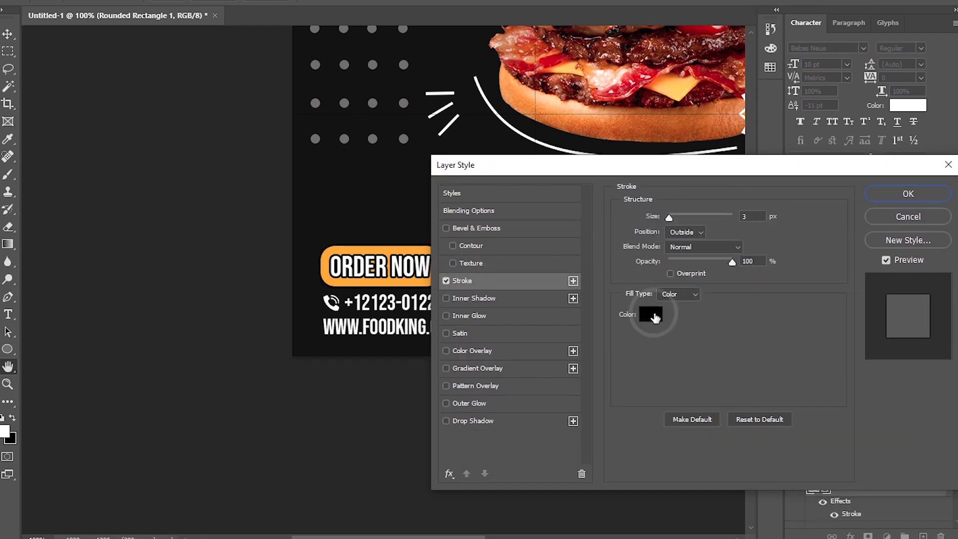
pyautogui.click(651, 314)
pyautogui.click(823, 180)
pyautogui.click(909, 193)
pyautogui.press('ctrl+KP_Subtract')
pyautogui.press('ctrl+KP_Subtract')
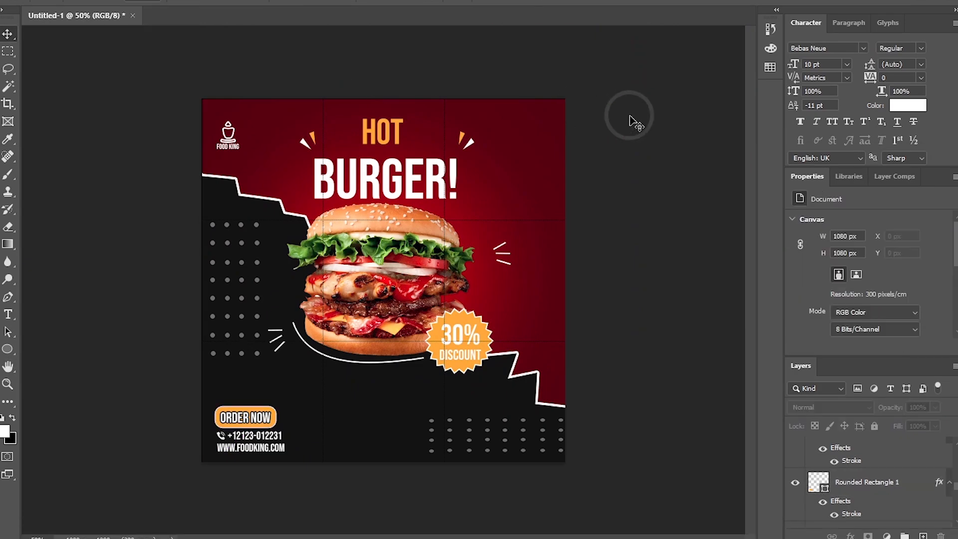
pyautogui.press('ctrl+KP_Subtract')
pyautogui.press('ctrl+KP_Add')
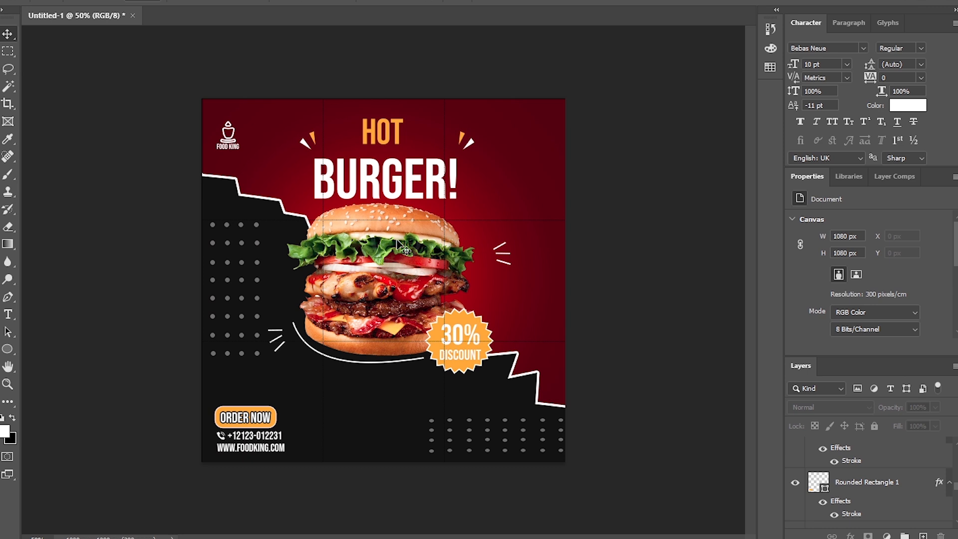
# - Unlock the burger image and clip a Levels adjustment to it with midtones 0.77 and white input 207
pyautogui.scroll(-3, 851, 478)
pyautogui.click(939, 489)
pyautogui.click(887, 535)
pyautogui.click(888, 358)
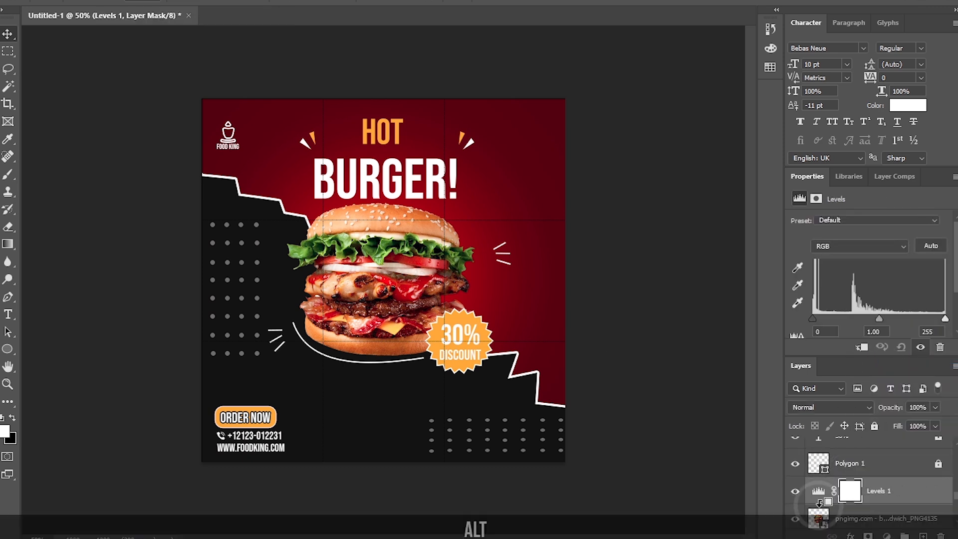
pyautogui.keyDown('alt'); pyautogui.click(826, 503); pyautogui.keyUp('alt')
pyautogui.scroll(-1, 895, 324)
pyautogui.moveTo(945, 297); pyautogui.dragTo(929, 298)
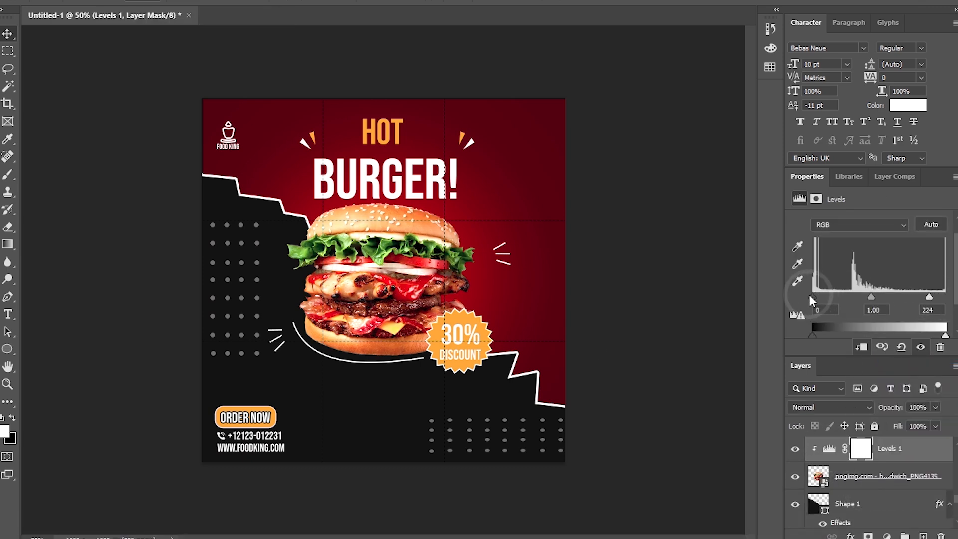
pyautogui.moveTo(871, 298); pyautogui.dragTo(880, 298)
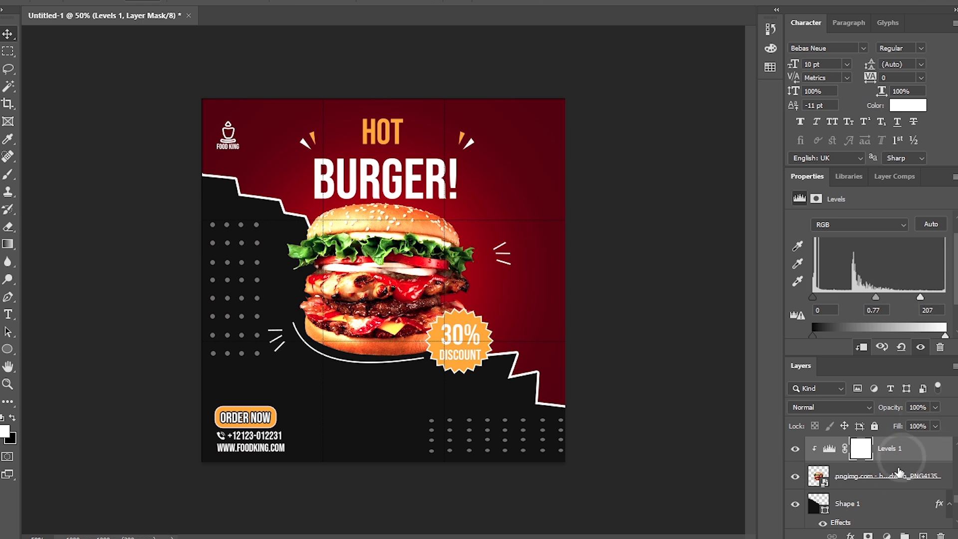
# - Clip a Vibrance adjustment to the burger with vibrance +45 and saturation +3
pyautogui.click(887, 536)
pyautogui.click(888, 395)
pyautogui.keyDown('alt'); pyautogui.click(817, 464); pyautogui.keyUp('alt')
pyautogui.moveTo(869, 235); pyautogui.dragTo(871, 255)
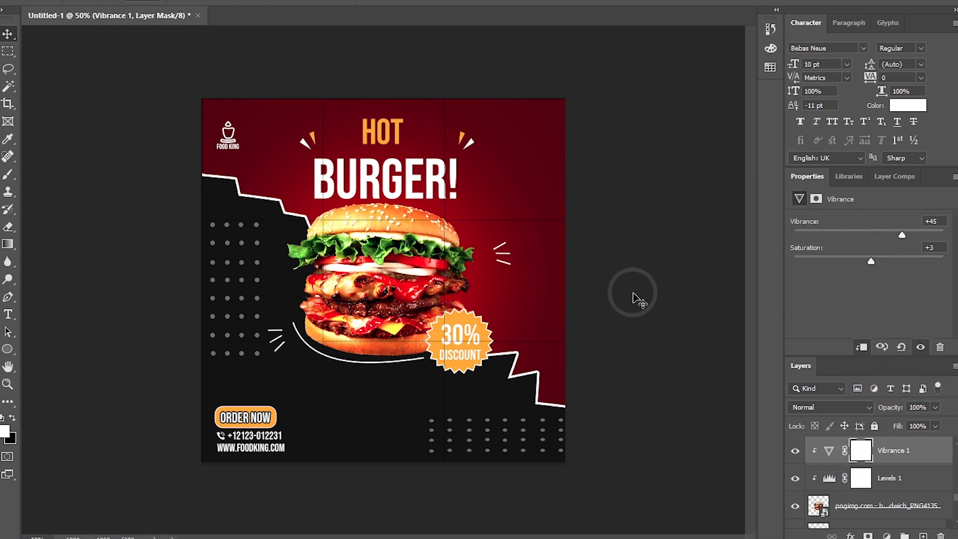
# - Group the burger image with its Levels and Vibrance adjustments, and deselect the group
pyautogui.click(881, 508)
pyautogui.keyDown('shift'); pyautogui.click(914, 452); pyautogui.keyUp('shift')
pyautogui.hotkey('ctrl', 'g')
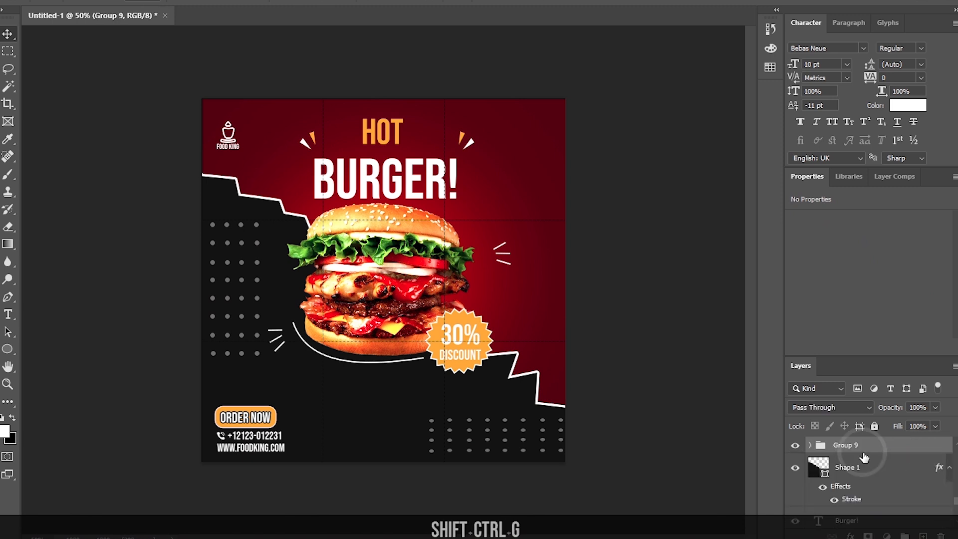
pyautogui.click(655, 341)
# - Add a Levels adjustment above the red glow layer with midtones 0.79 and white input 211, and compare before and after
pyautogui.scroll(-3, 847, 471)
pyautogui.click(866, 490)
pyautogui.click(886, 535)
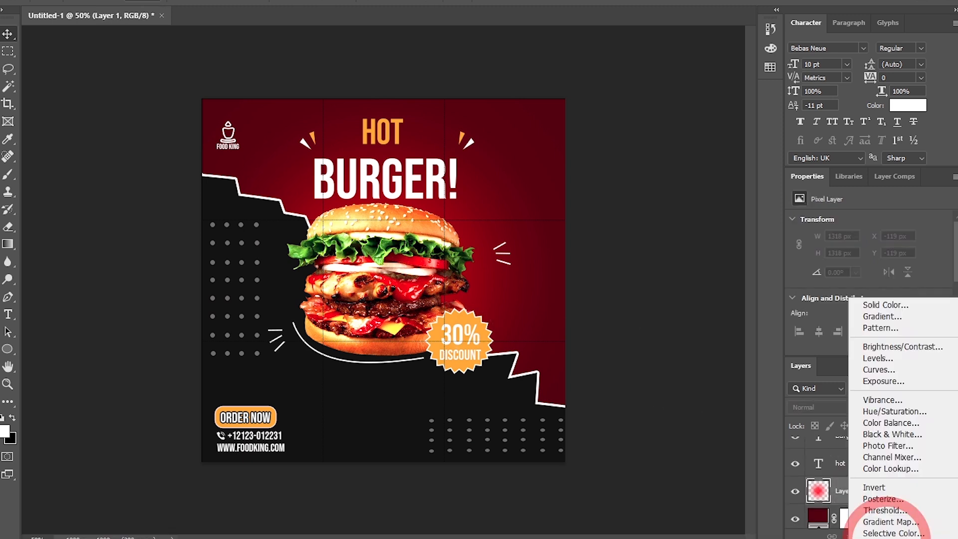
pyautogui.click(879, 357)
pyautogui.moveTo(887, 319); pyautogui.dragTo(879, 317)
pyautogui.moveTo(945, 318); pyautogui.dragTo(923, 319)
pyautogui.click(796, 492)
pyautogui.click(795, 492)
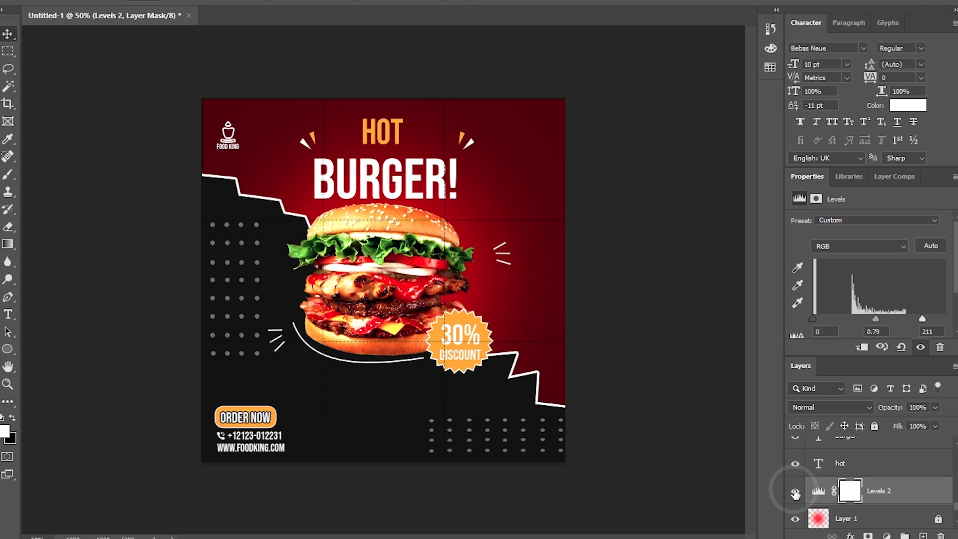
# - Add a Color Balance adjustment above all layers with midtones Cyan–Red -29 and Magenta–Green -19
pyautogui.scroll(5, 848, 479)
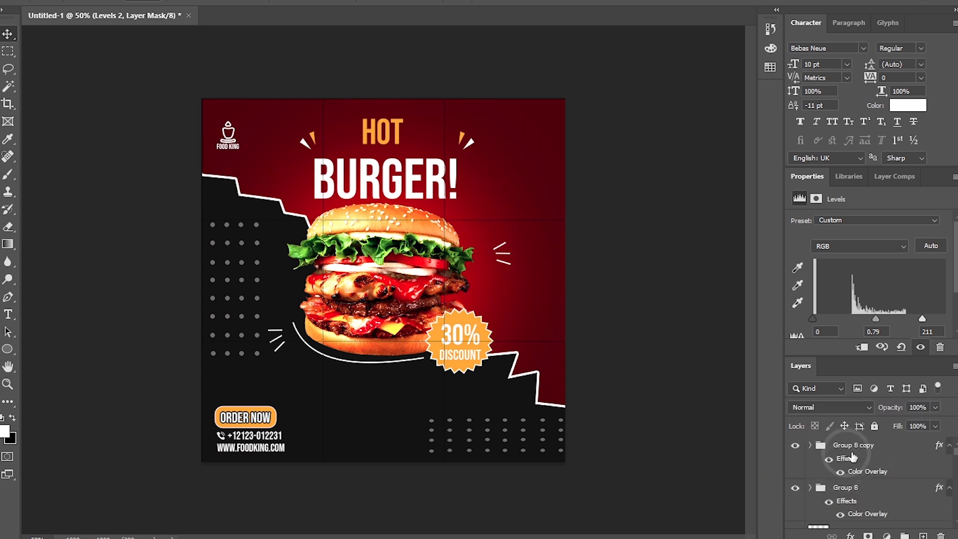
pyautogui.click(854, 446)
pyautogui.click(886, 535)
pyautogui.click(879, 410)
pyautogui.click(832, 251)
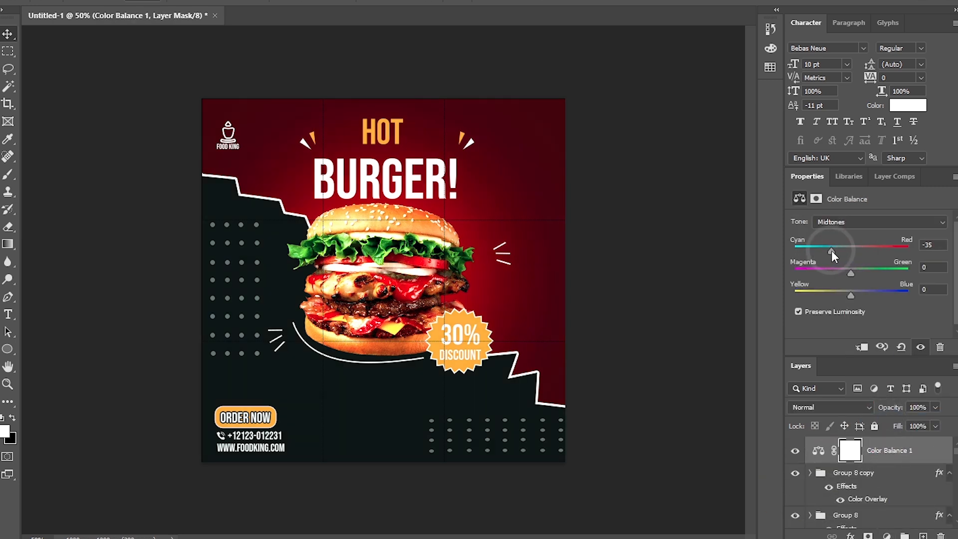
pyautogui.moveTo(864, 274); pyautogui.dragTo(834, 273)
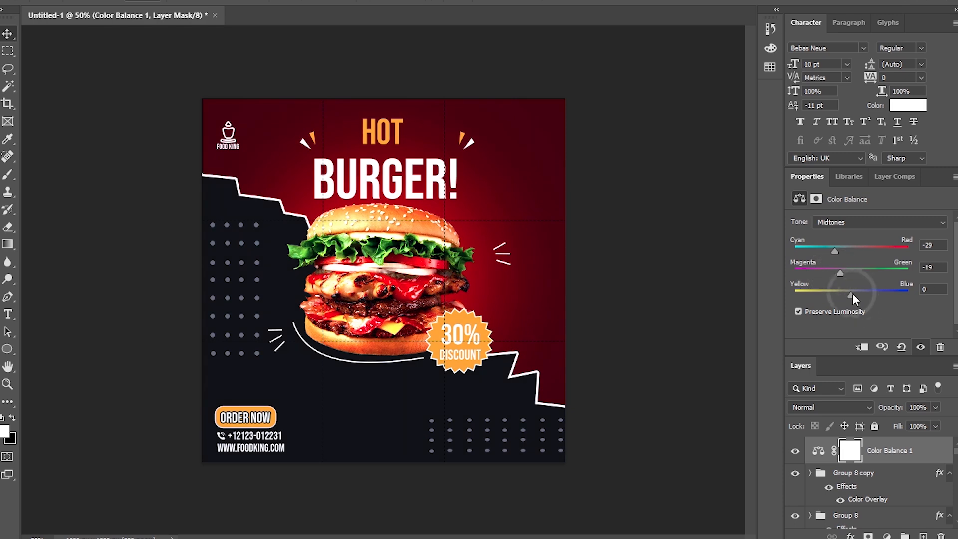
# - Add a Vibrance adjustment on top of the whole layer stack with vibrance +24
pyautogui.click(886, 535)
pyautogui.click(843, 392)
pyautogui.moveTo(885, 234); pyautogui.dragTo(886, 237)
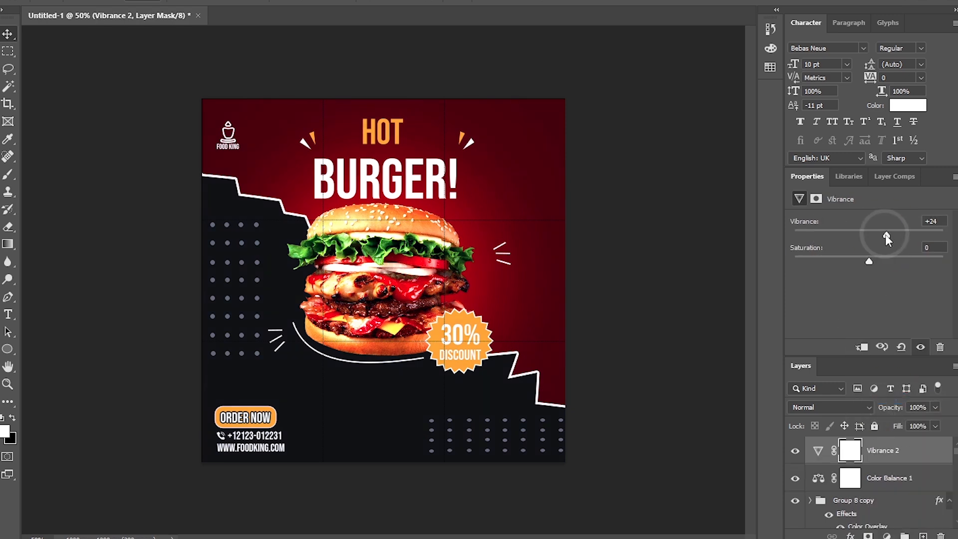
pyautogui.click(886, 535)
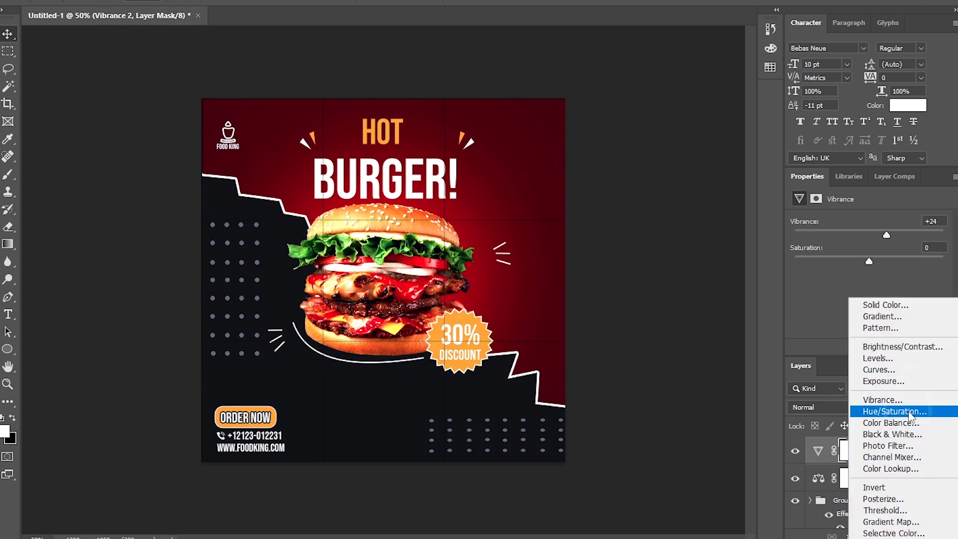
pyautogui.click(685, 384)
pyautogui.moveTo(107, 75); pyautogui.dragTo(662, 363)
# - Select the whole layer stack from the topmost Vibrance adjustment down, lock all its layers and deselect them
pyautogui.click(889, 451)
pyautogui.scroll(-5, 886, 464)
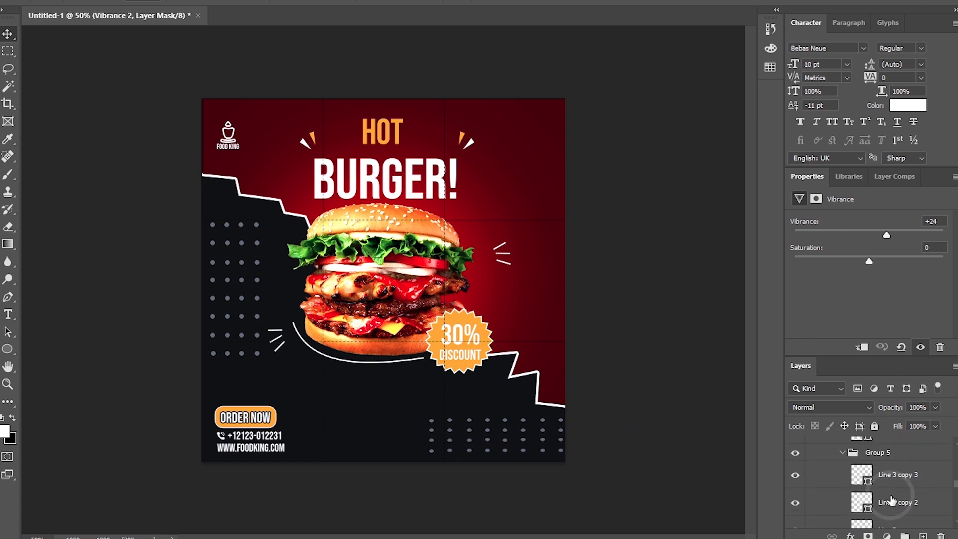
pyautogui.scroll(-6, 892, 498)
pyautogui.keyDown('shift'); pyautogui.click(887, 494); pyautogui.keyUp('shift')
pyautogui.hotkey('ctrl', '/')
pyautogui.scroll(8, 915, 474)
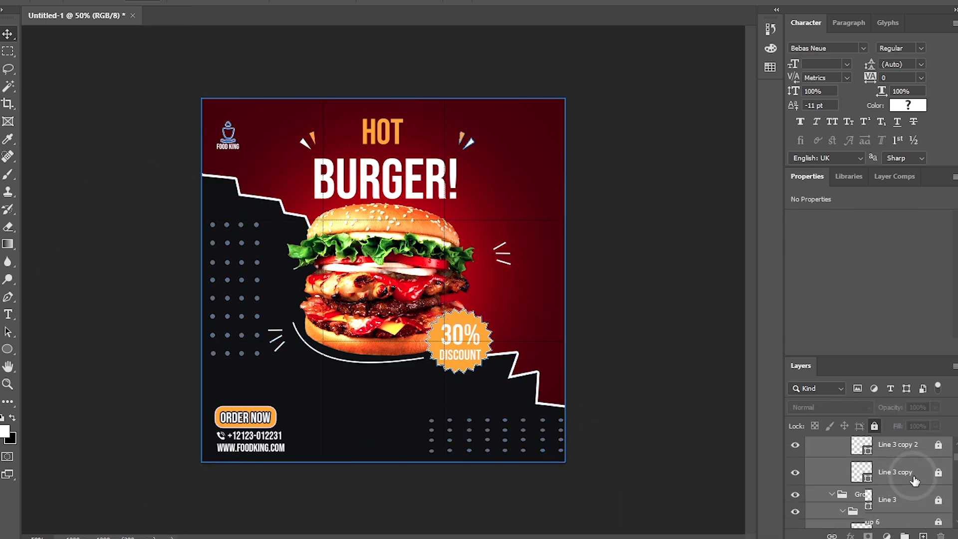
pyautogui.click(647, 241)
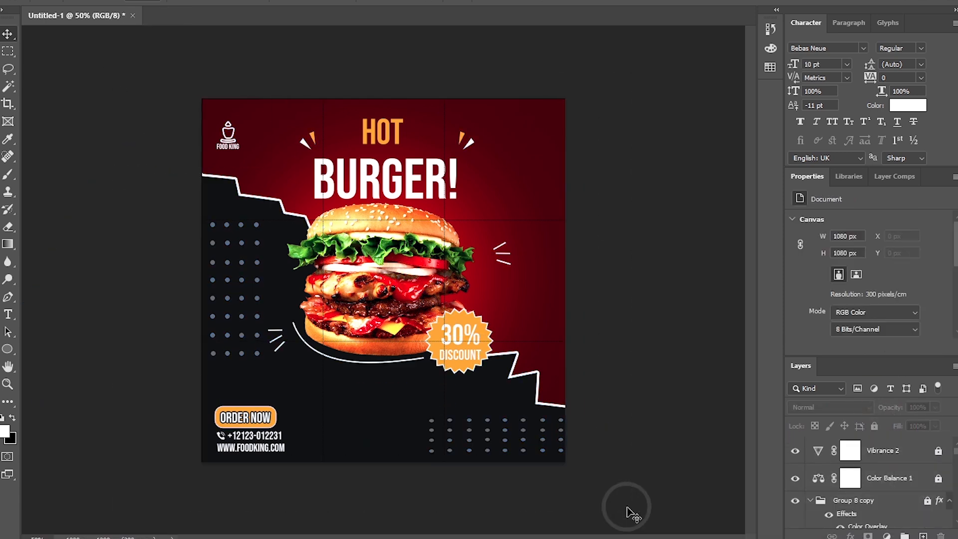